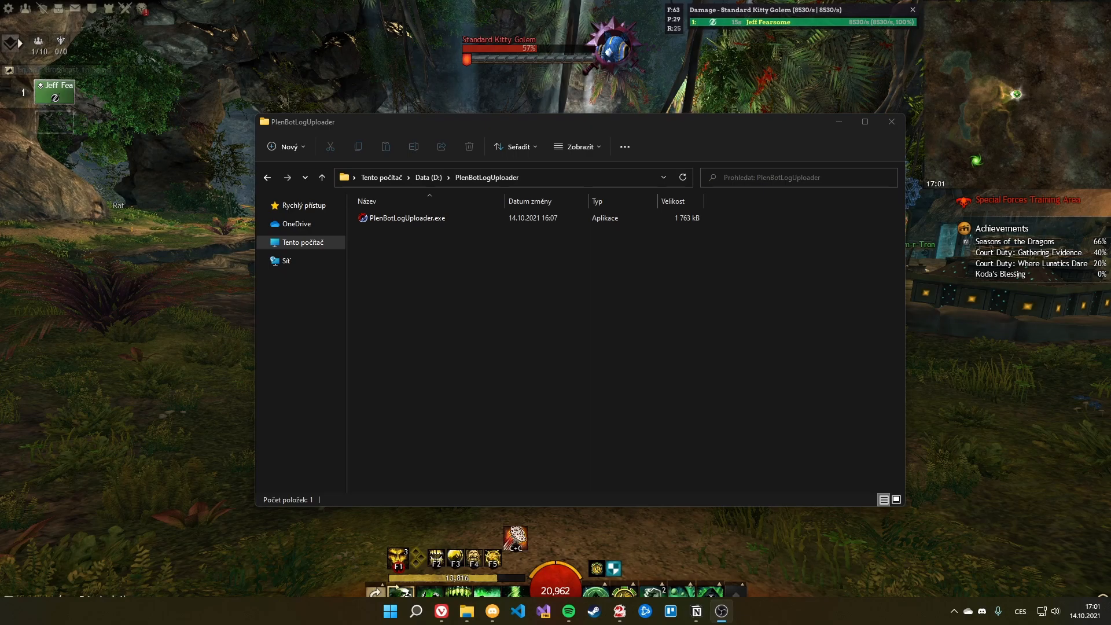
Step: Launch PlenBotLogUploader.exe and move its first-run Twitch channel prompt aside
double_click(433, 215)
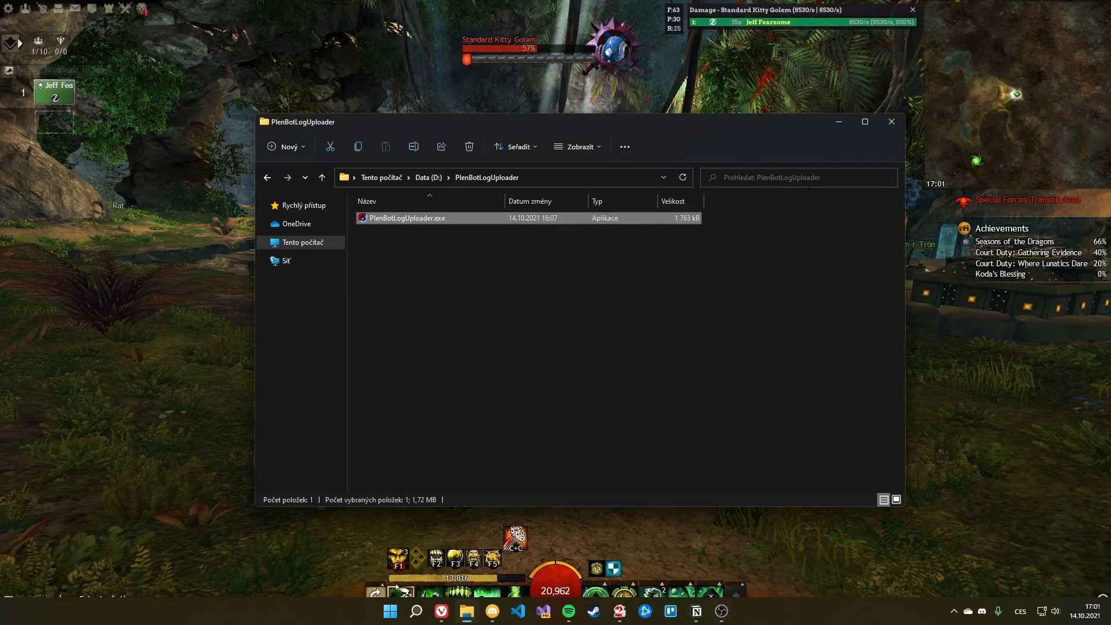
click(840, 122)
drag(547, 268, 546, 271)
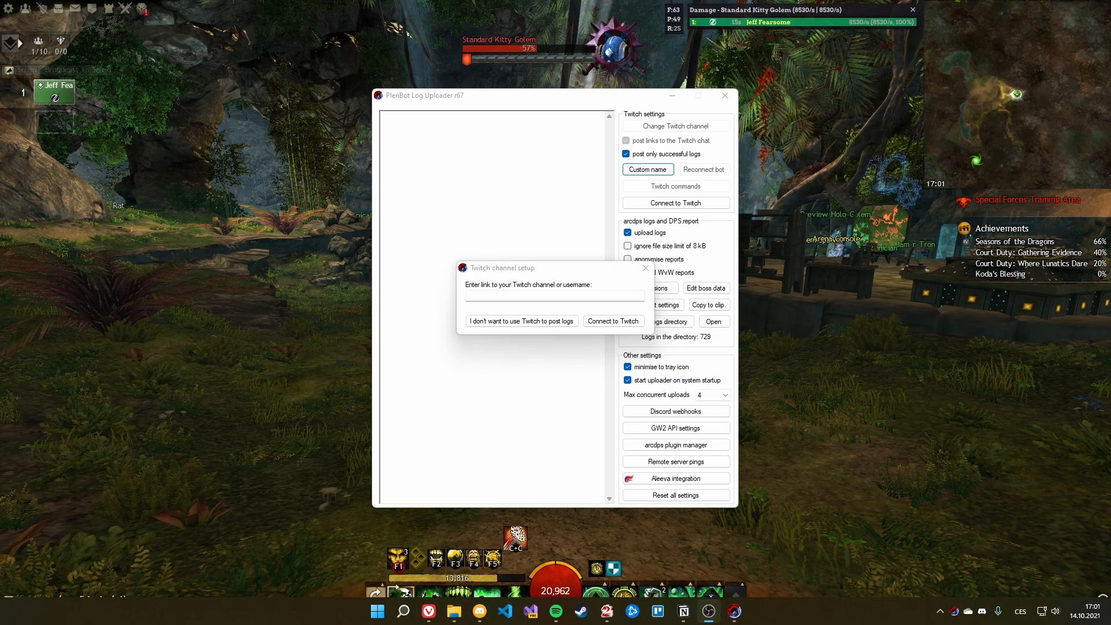
Step: Enter your Twitch channel name, connect the bot to Twitch and confirm the channel
click(509, 273)
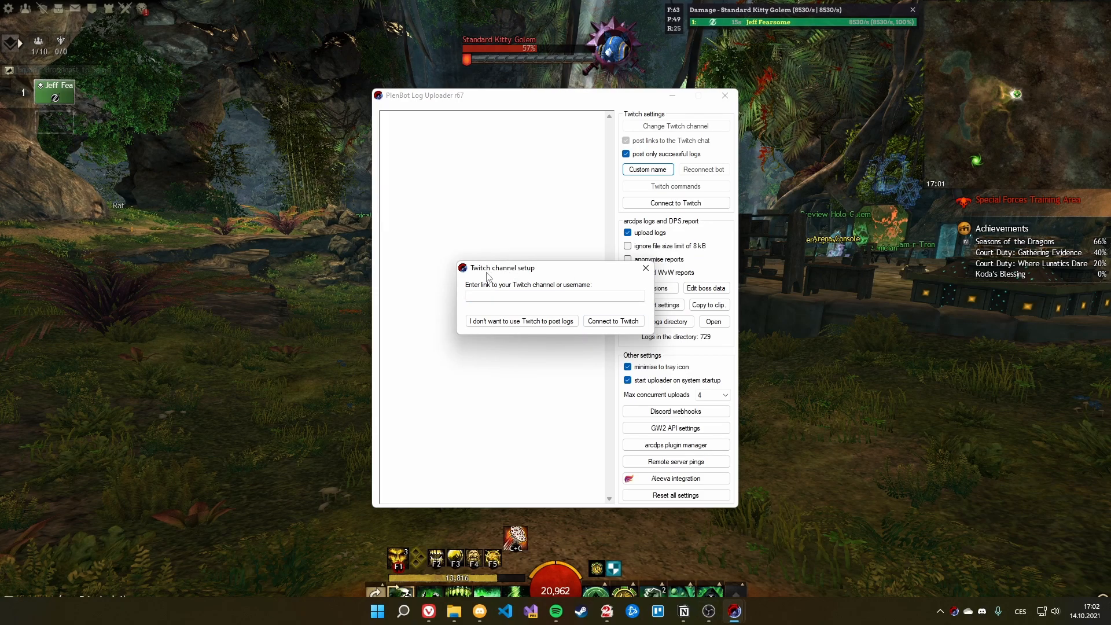
click(580, 295)
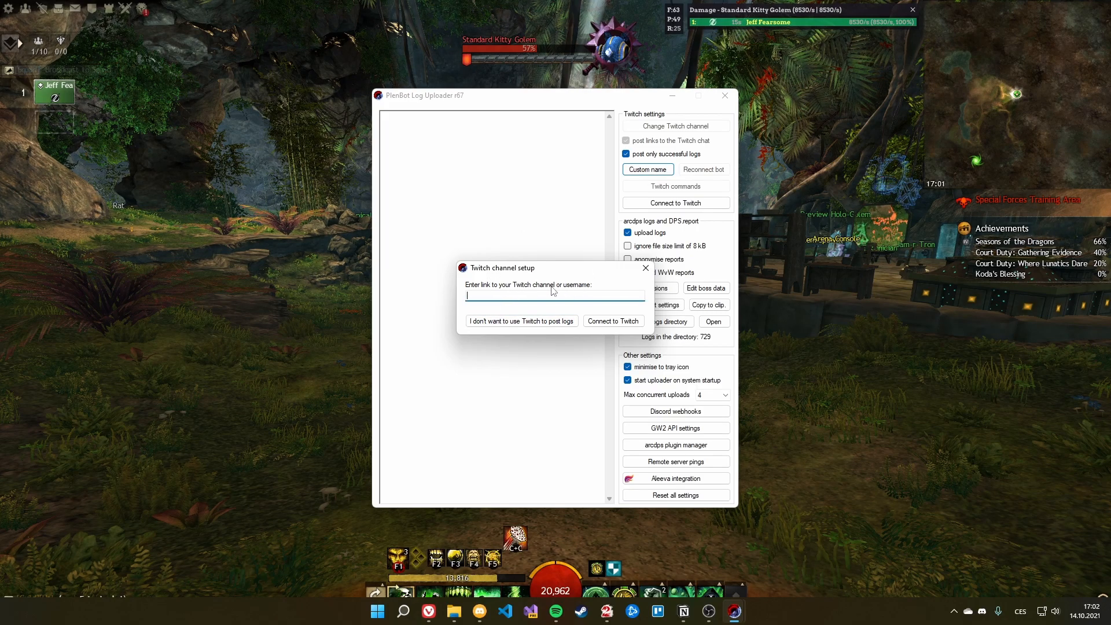
drag(561, 269, 504, 273)
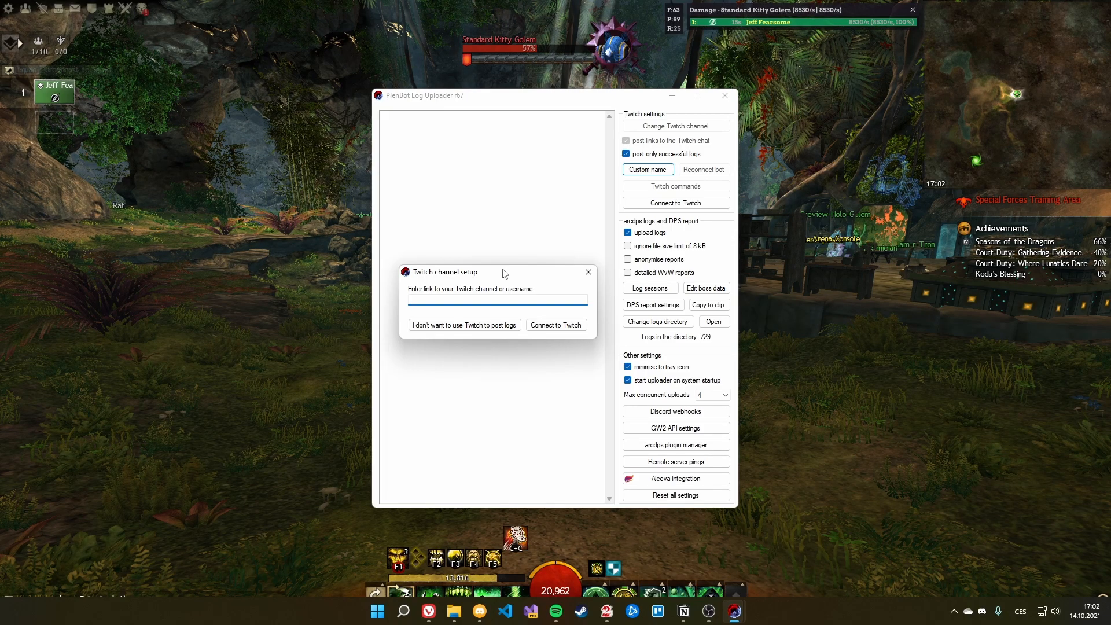
text(plenyx)
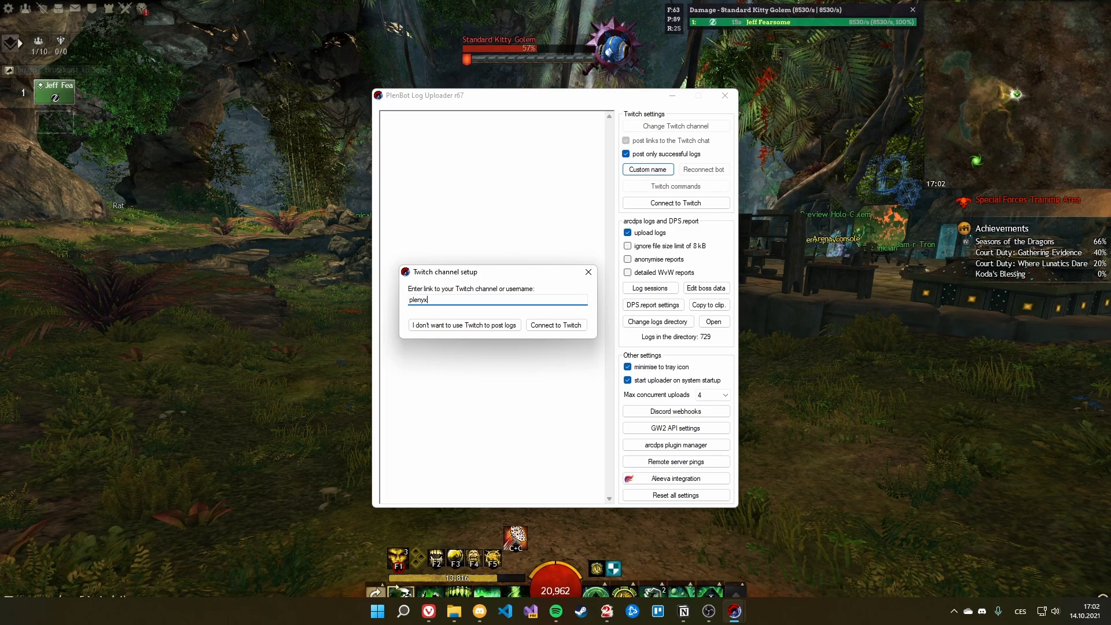
click(564, 327)
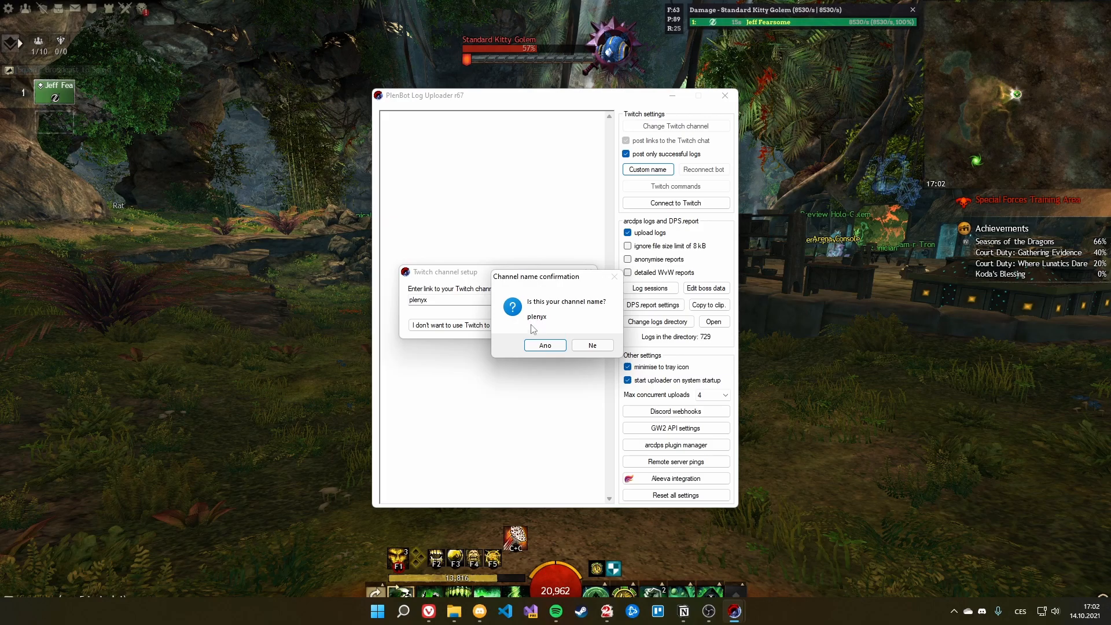
click(543, 347)
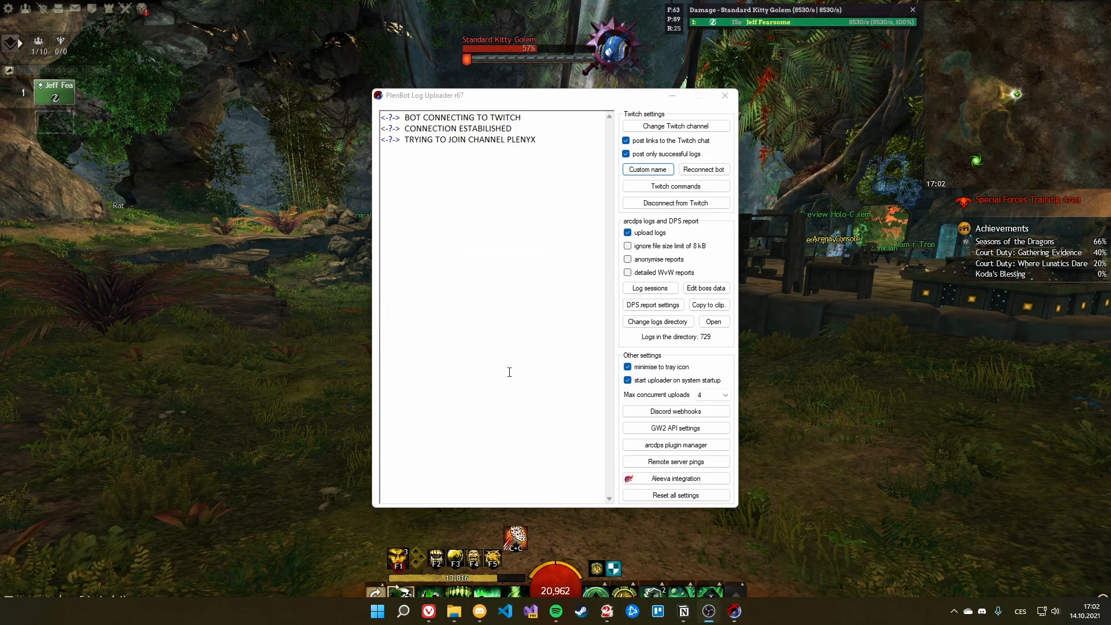
drag(510, 97, 534, 93)
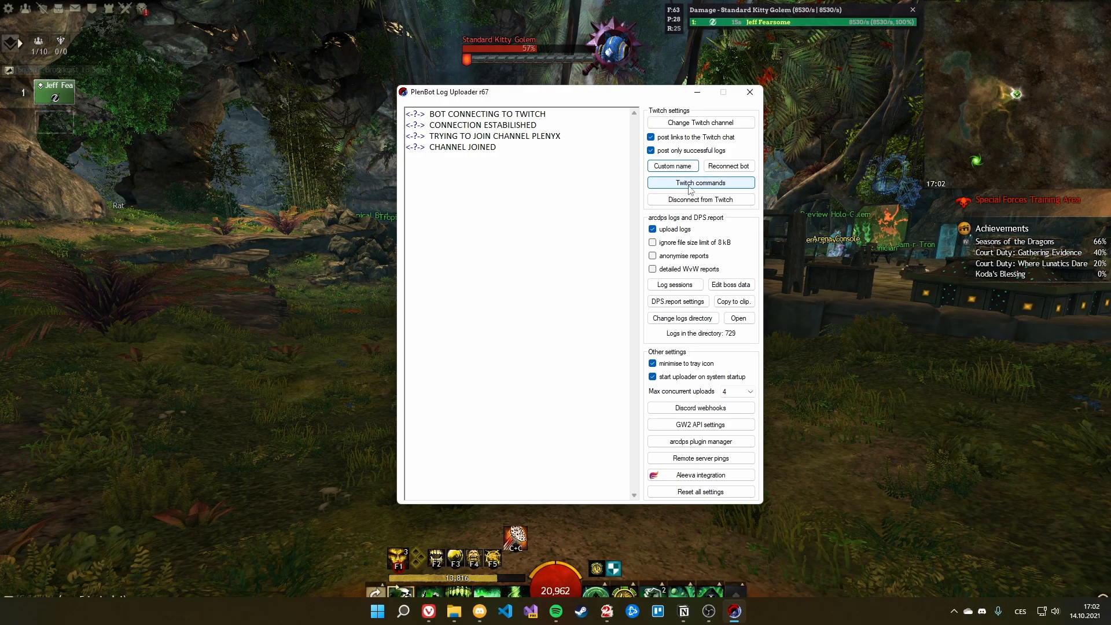
click(693, 186)
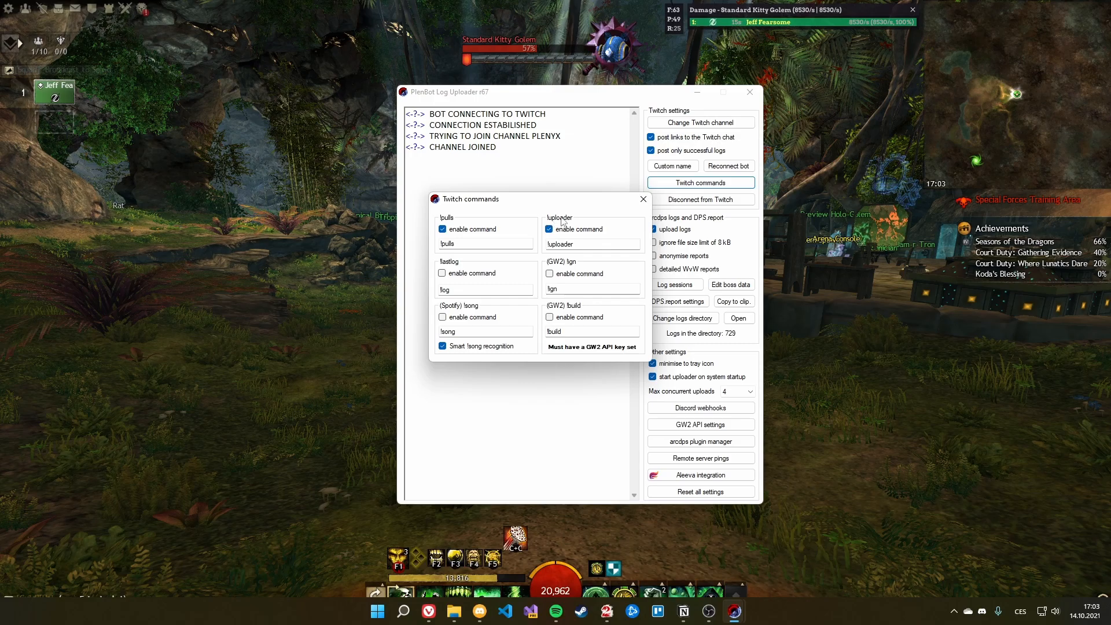
drag(548, 244, 581, 244)
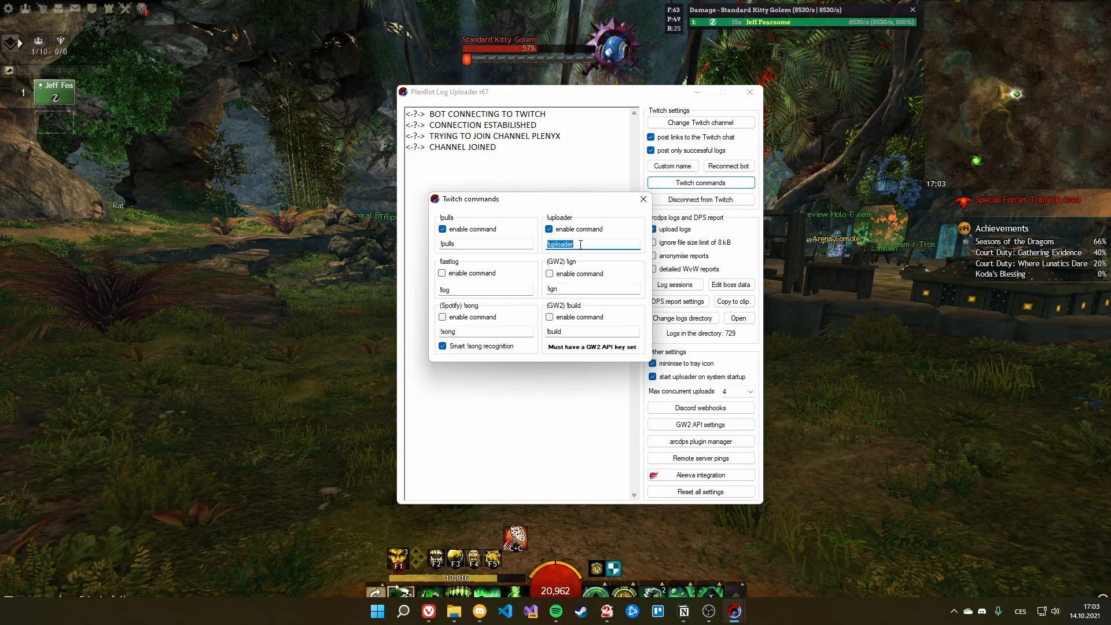
click(581, 245)
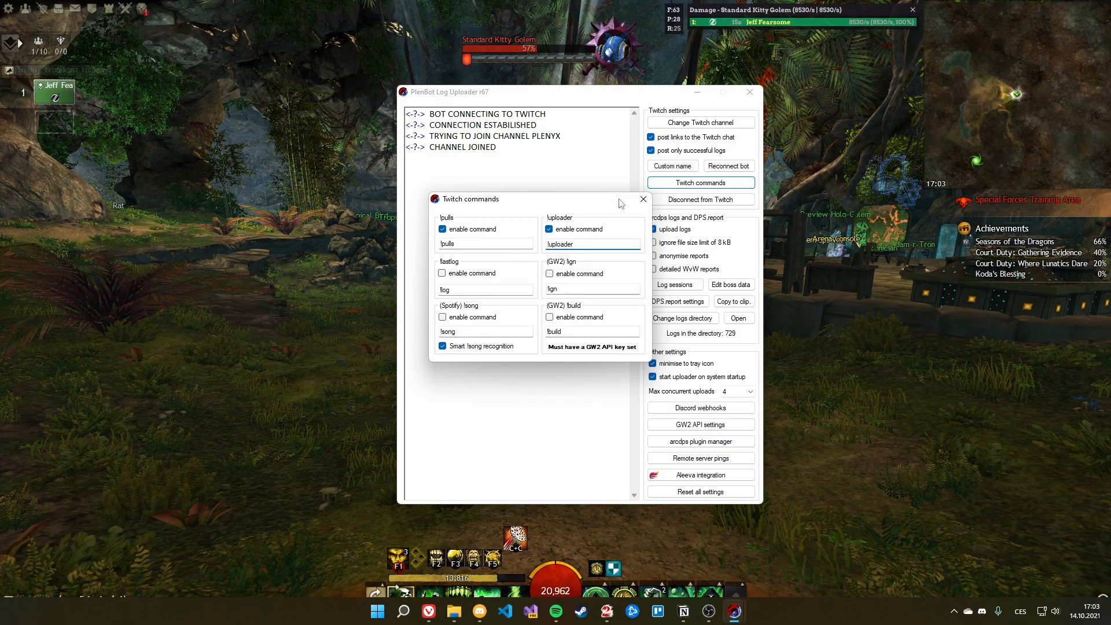
click(643, 199)
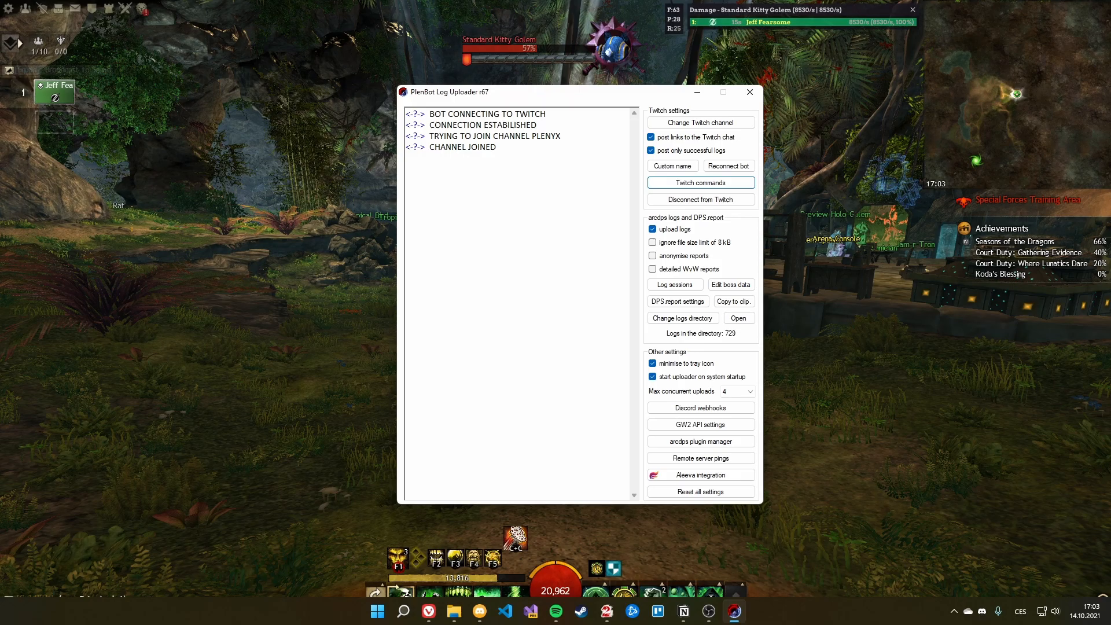
Step: Send the !uploader command in the Twitch stream chat
key(alt+Tab)
drag(886, 165, 895, 62)
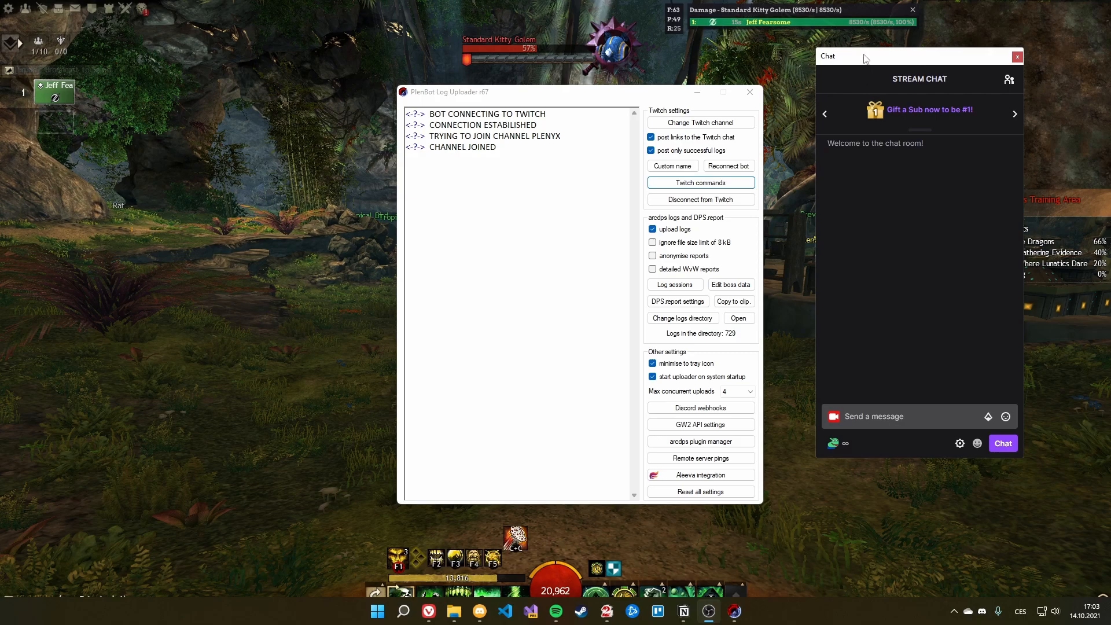
drag(866, 67, 873, 70)
click(891, 419)
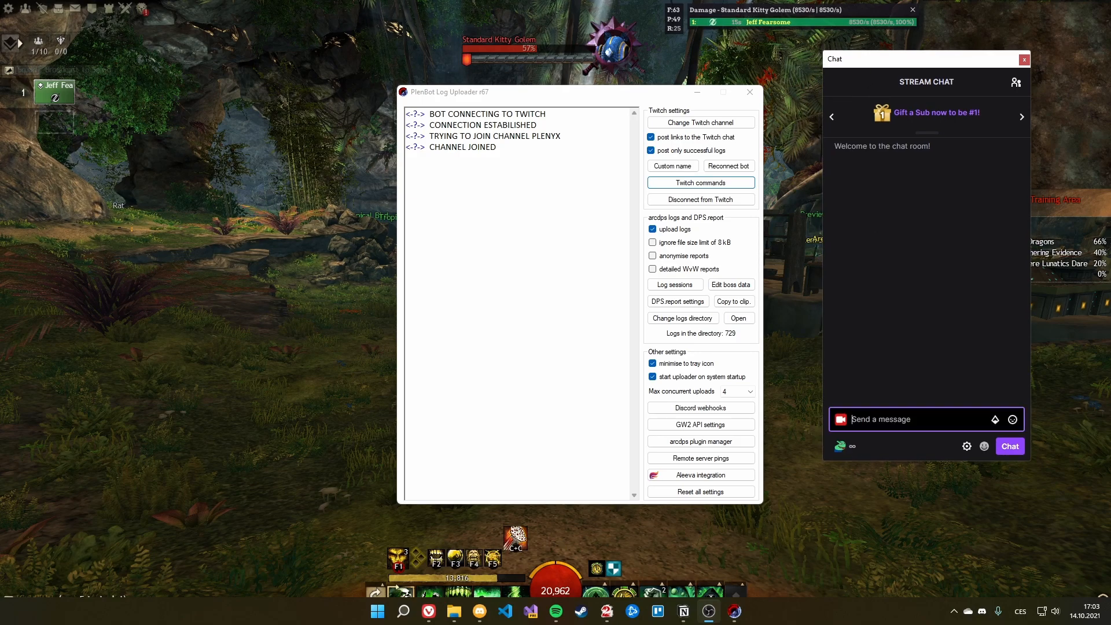
text(!uploader)
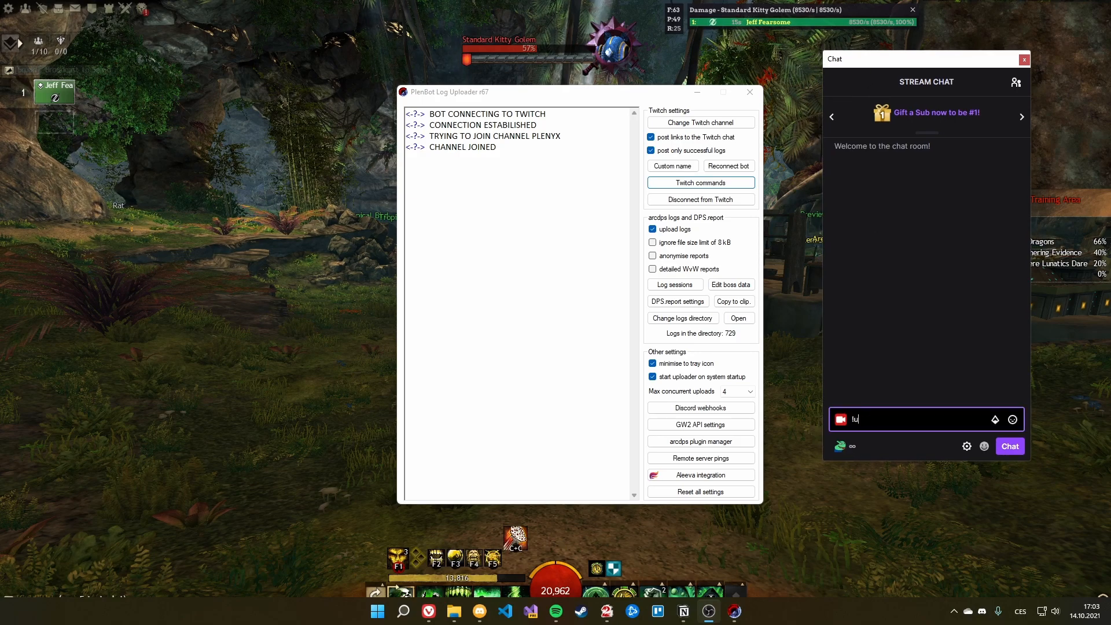
key(Return)
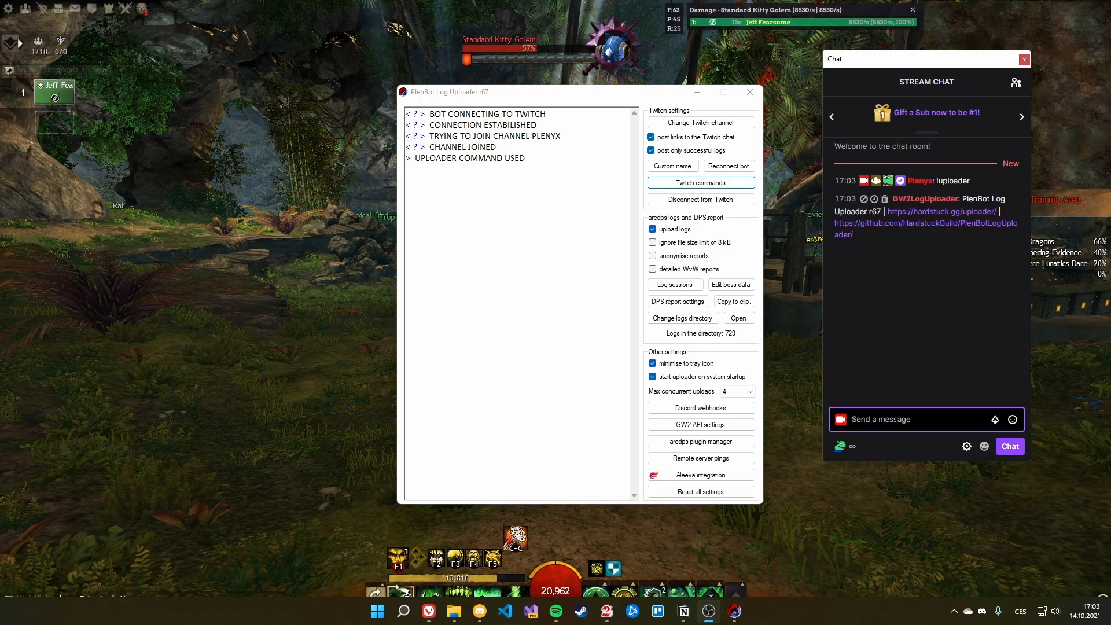
Step: Check the bot's reply with the uploader links, then return to the uploader
click(433, 152)
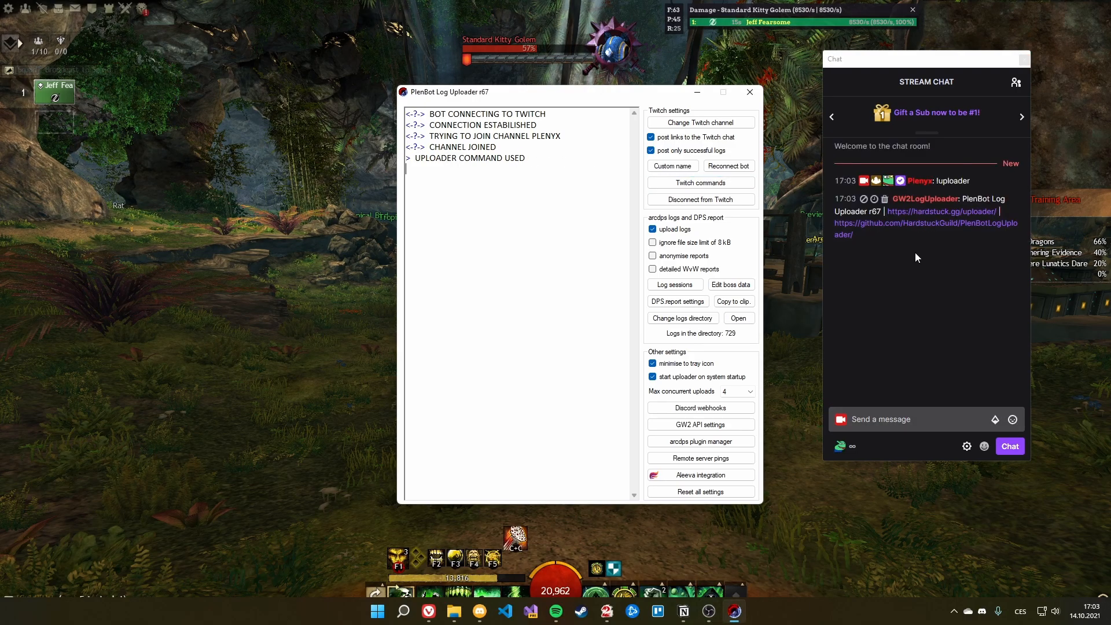
mouse_move(893, 230)
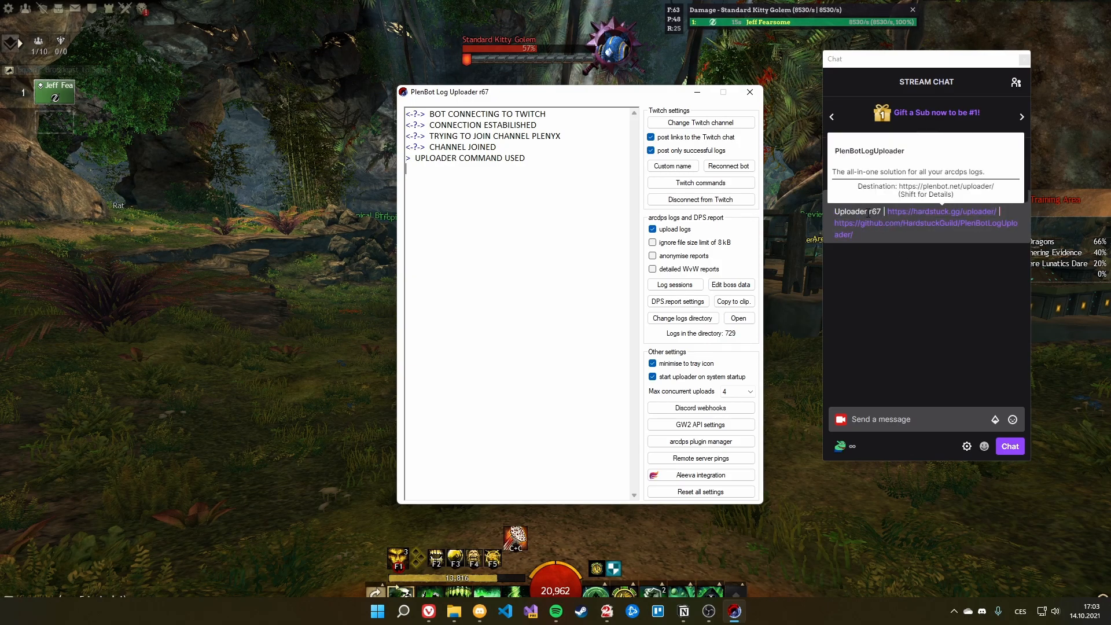
click(945, 311)
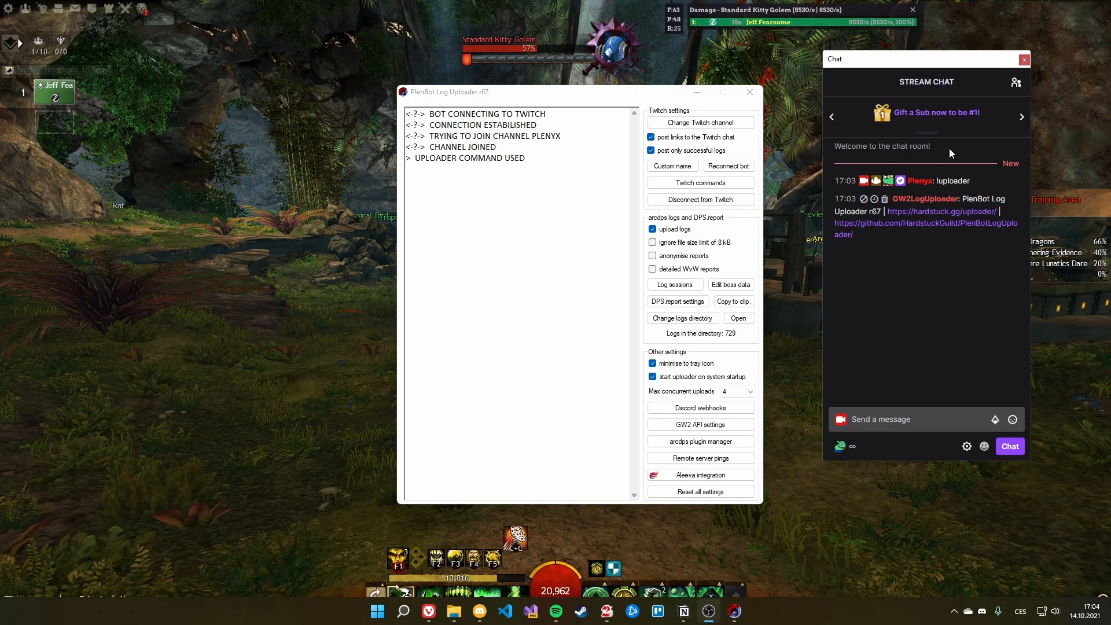
click(593, 196)
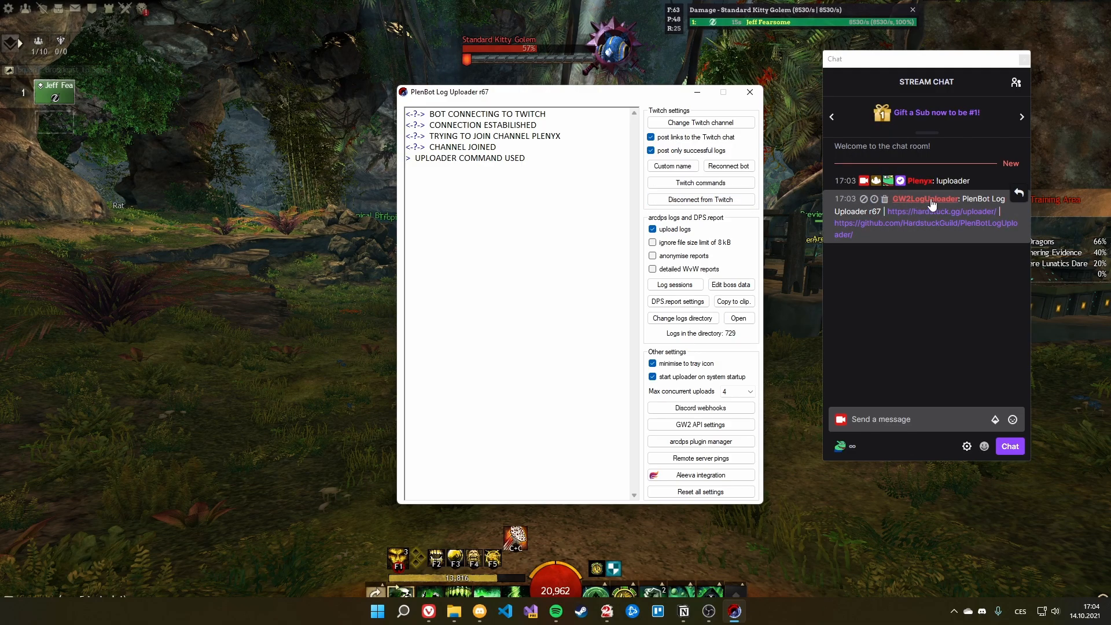
Step: Try a custom bot name, inspect the Custom name and OAuth2 fields, then leave it disabled
click(670, 170)
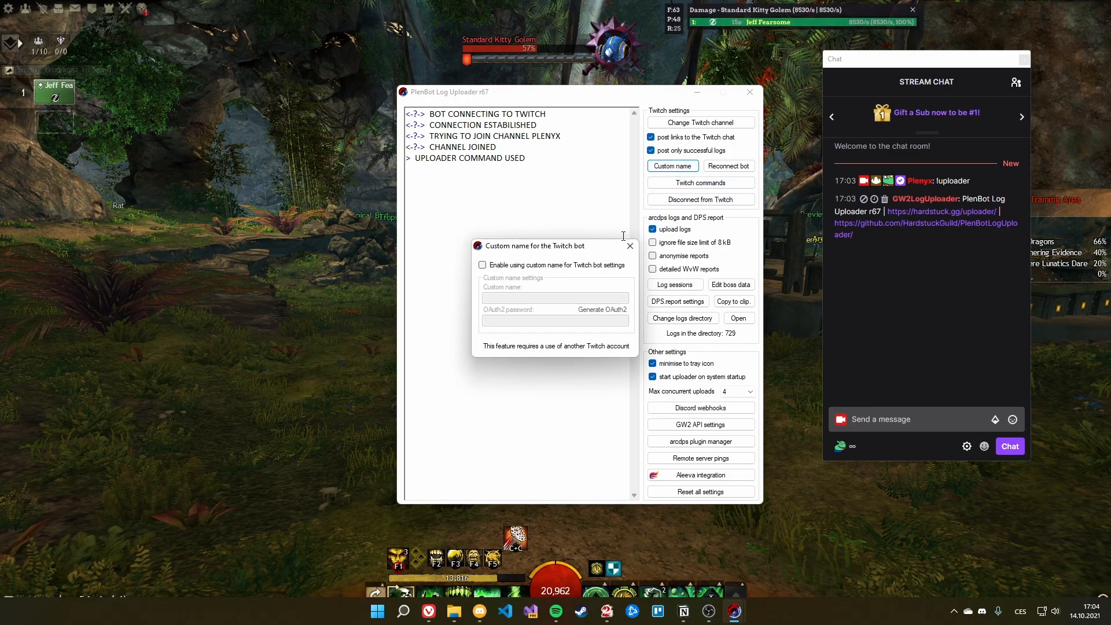
drag(529, 235, 525, 220)
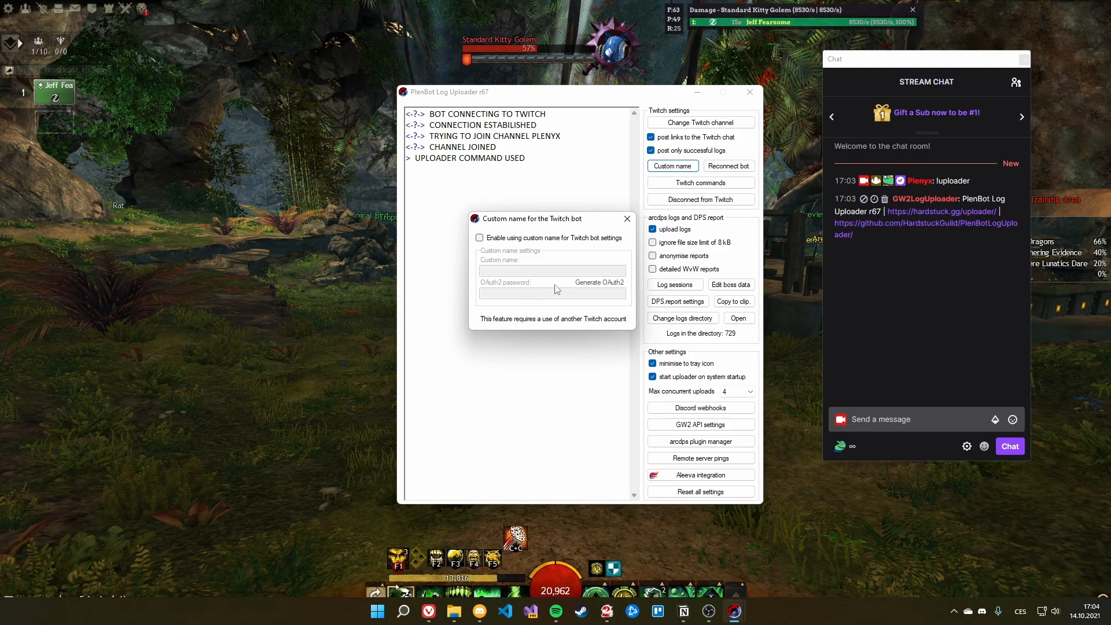
click(480, 238)
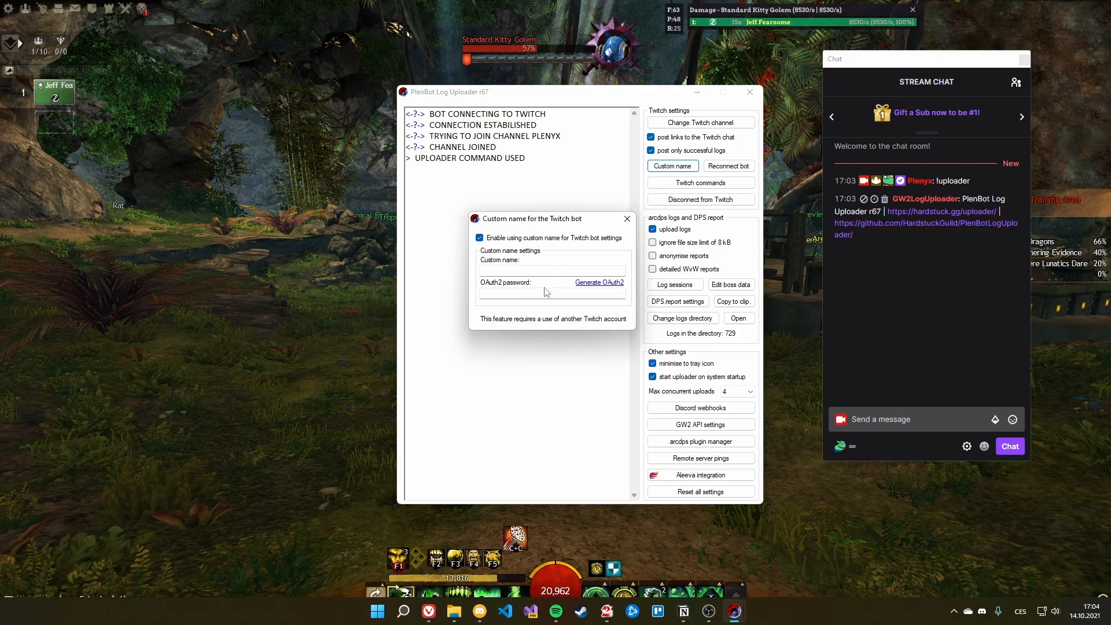
click(487, 269)
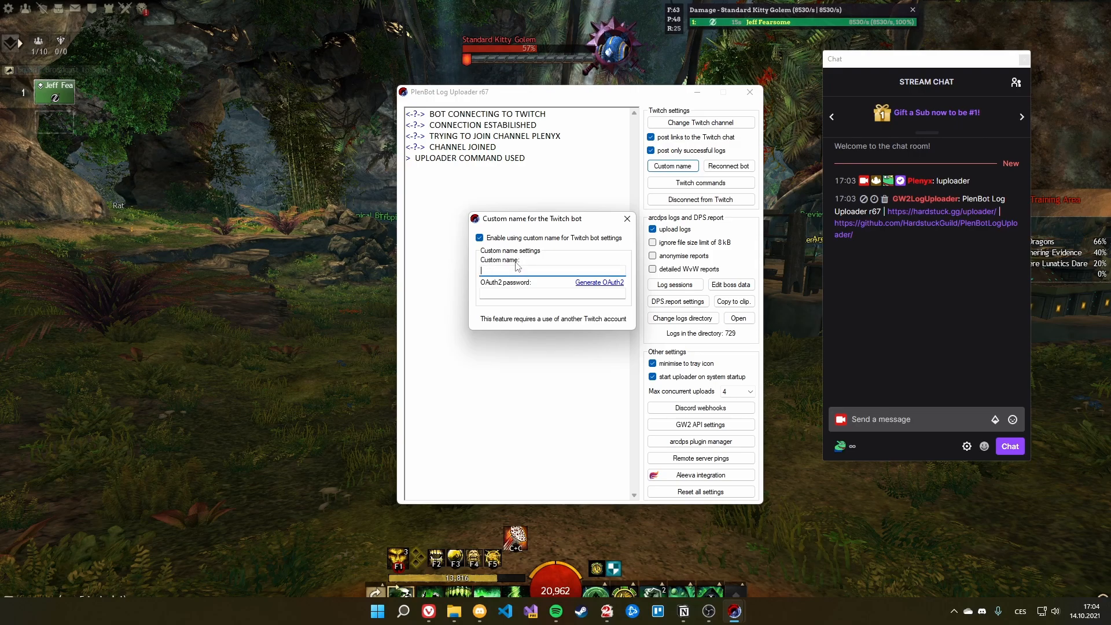
click(499, 292)
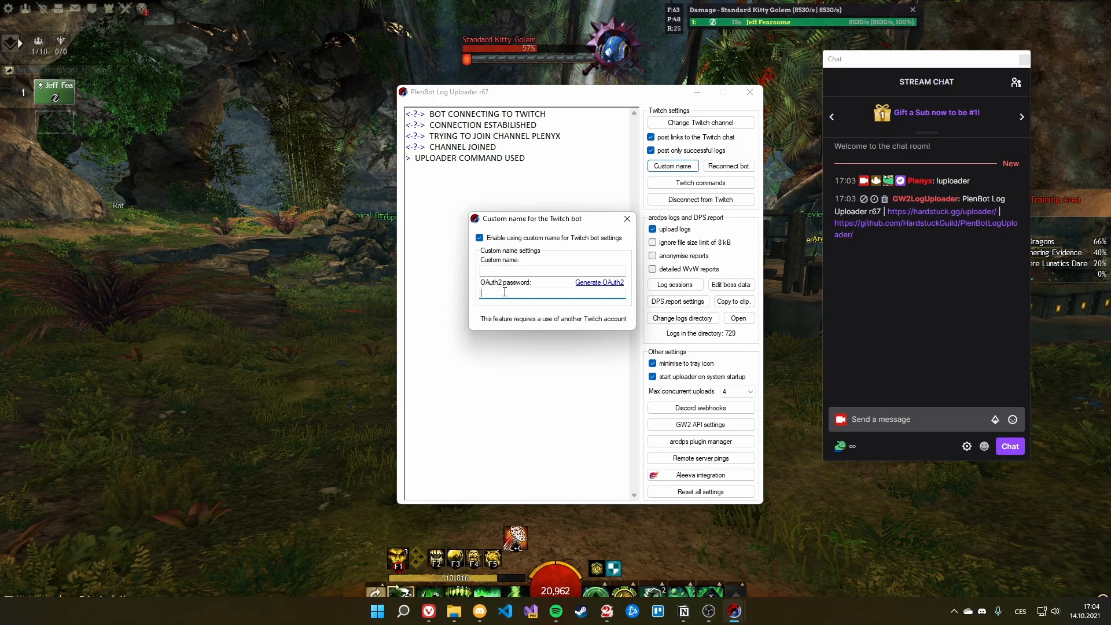
click(573, 237)
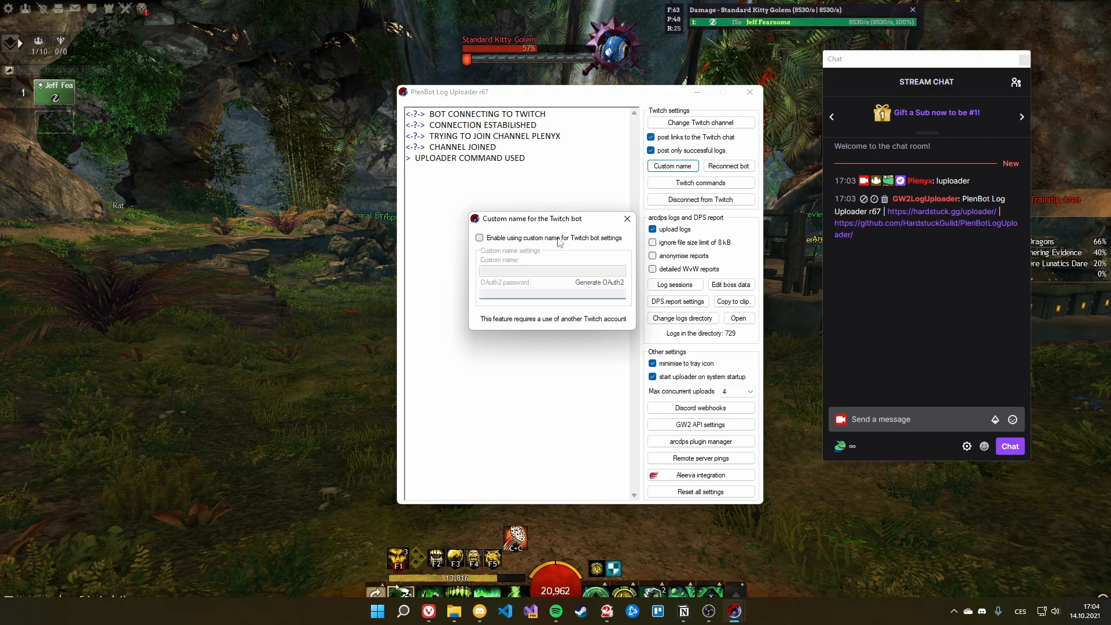
click(627, 218)
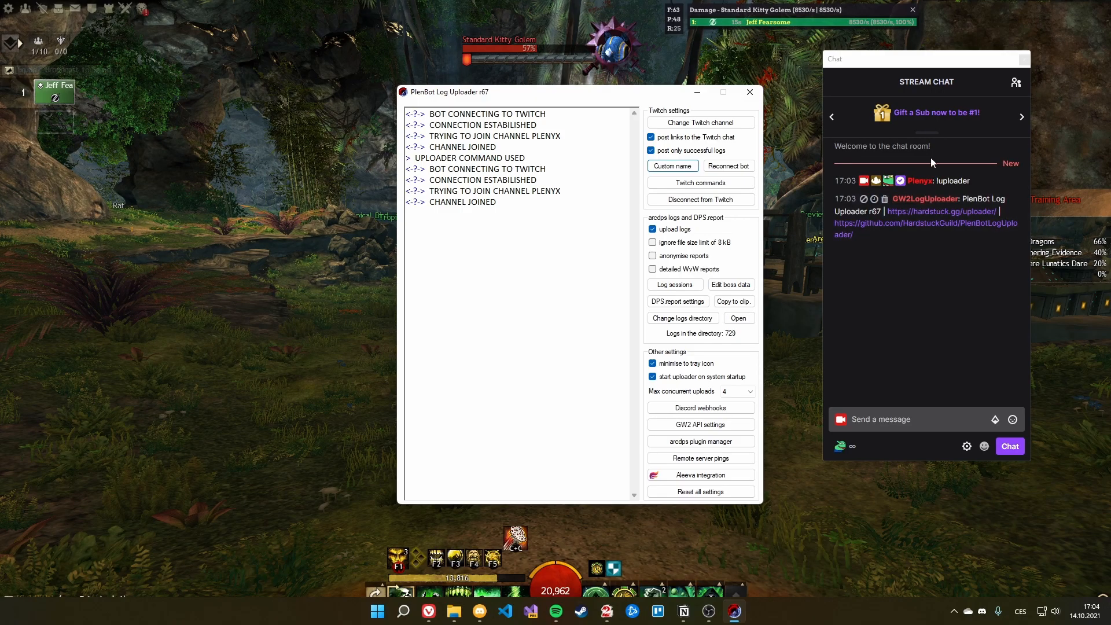
Step: Turn off 'post only successful logs' so failed encounters also post to chat
mouse_move(915, 214)
click(926, 283)
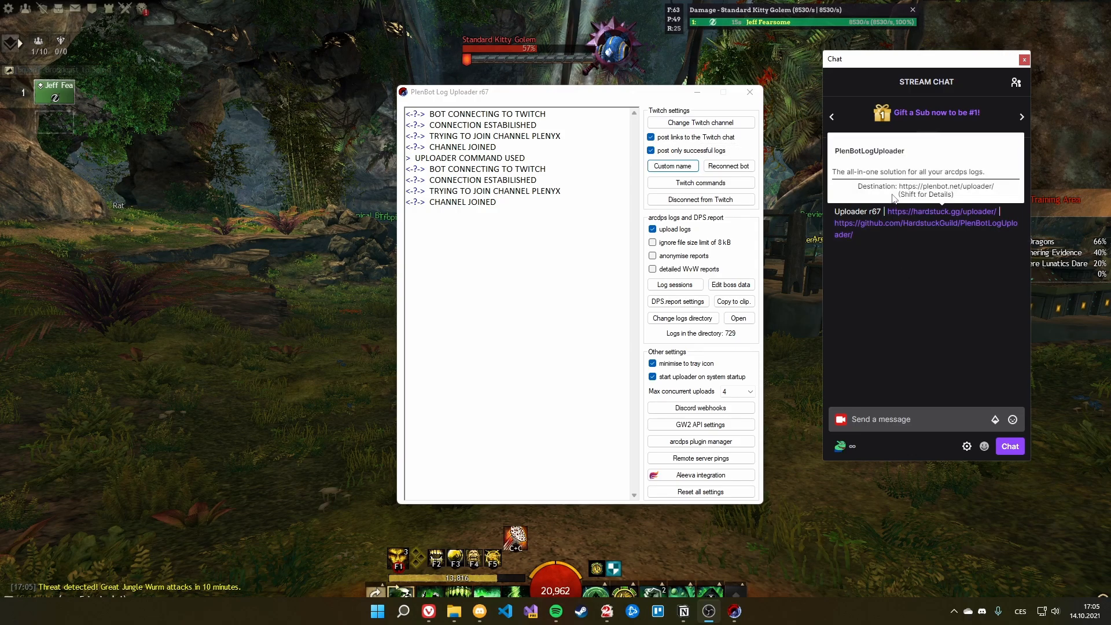
click(717, 188)
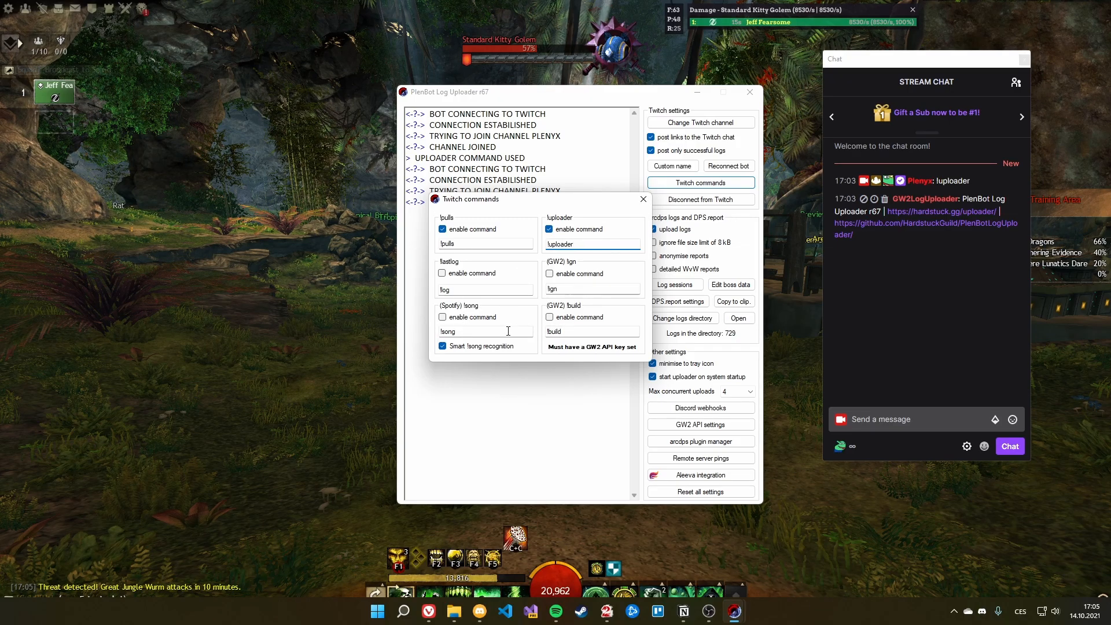
click(643, 200)
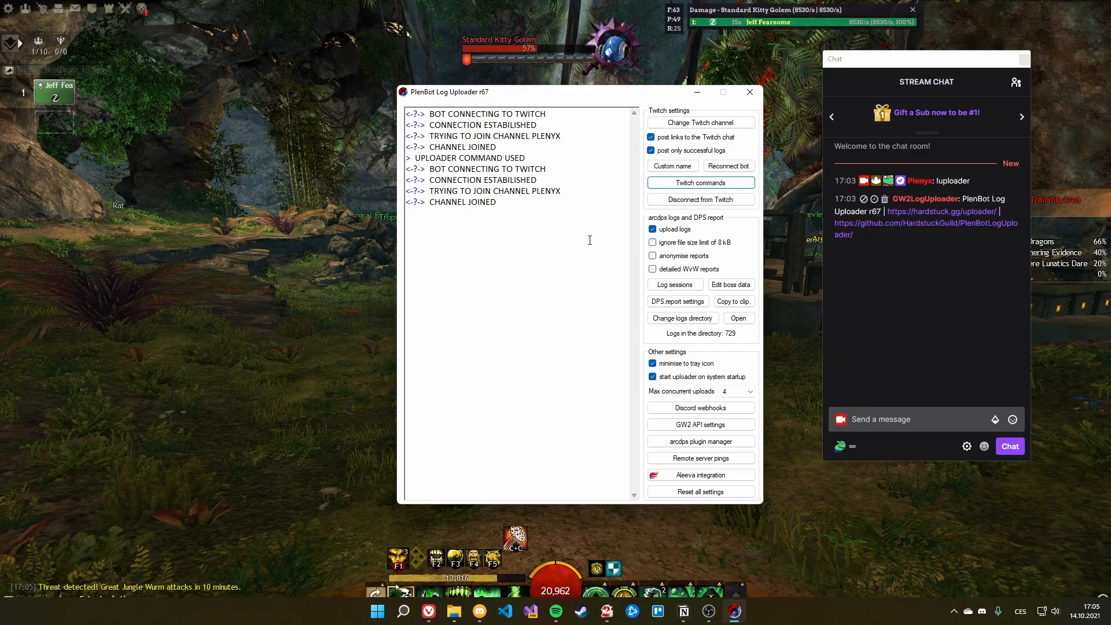
click(652, 151)
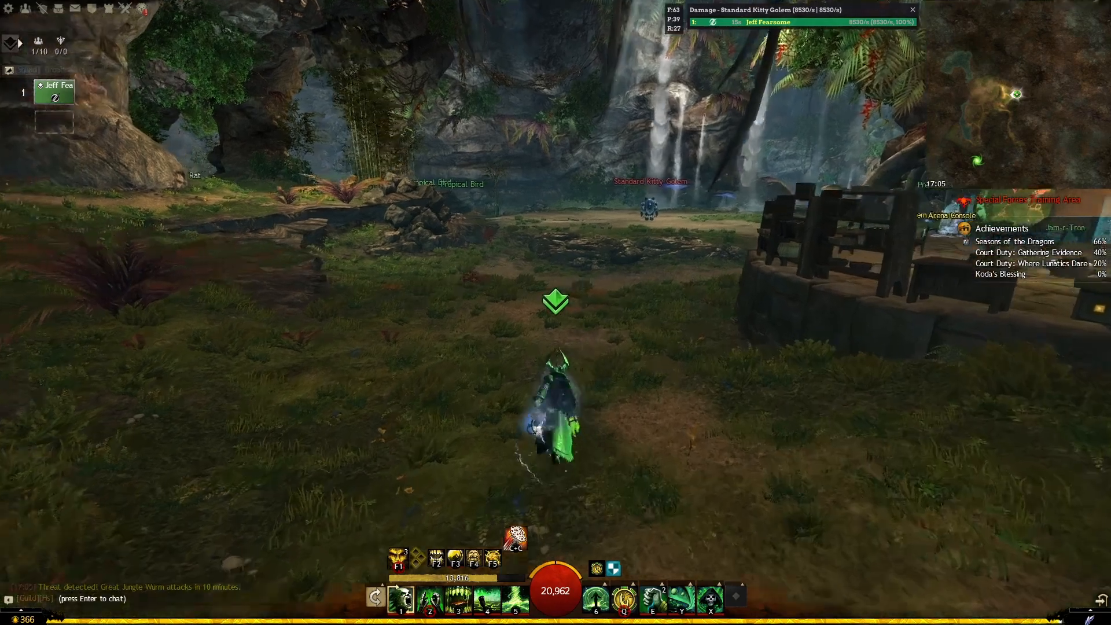
Step: Run to the Standard Kitty Golem, target it and cast a barrier skill
key(w)
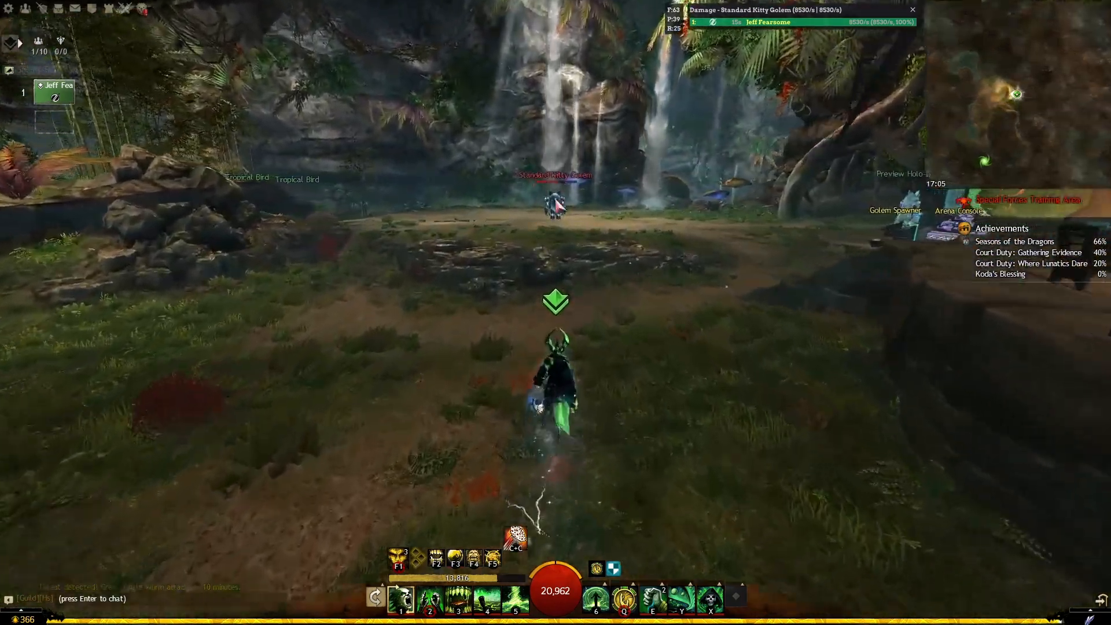
click(555, 203)
key(w)
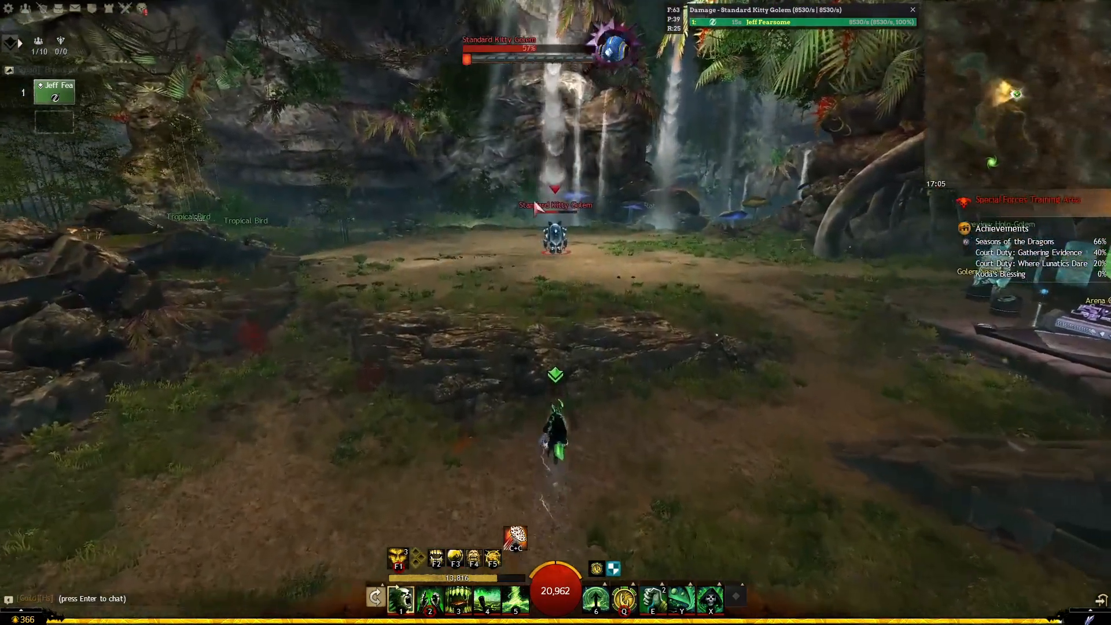
key(w)
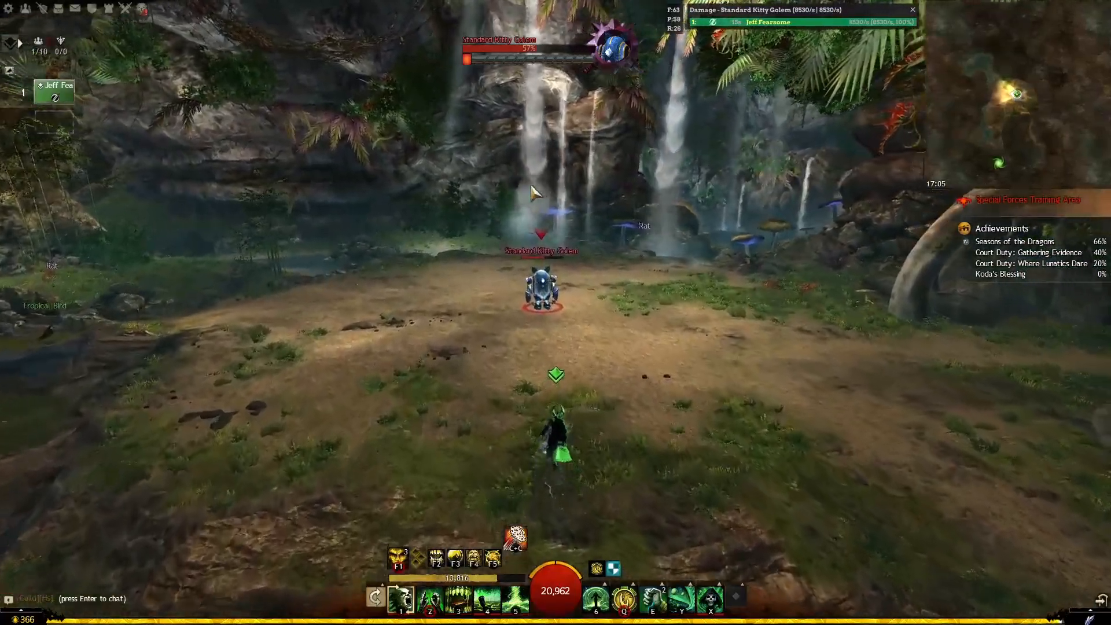
key(w)
key(6)
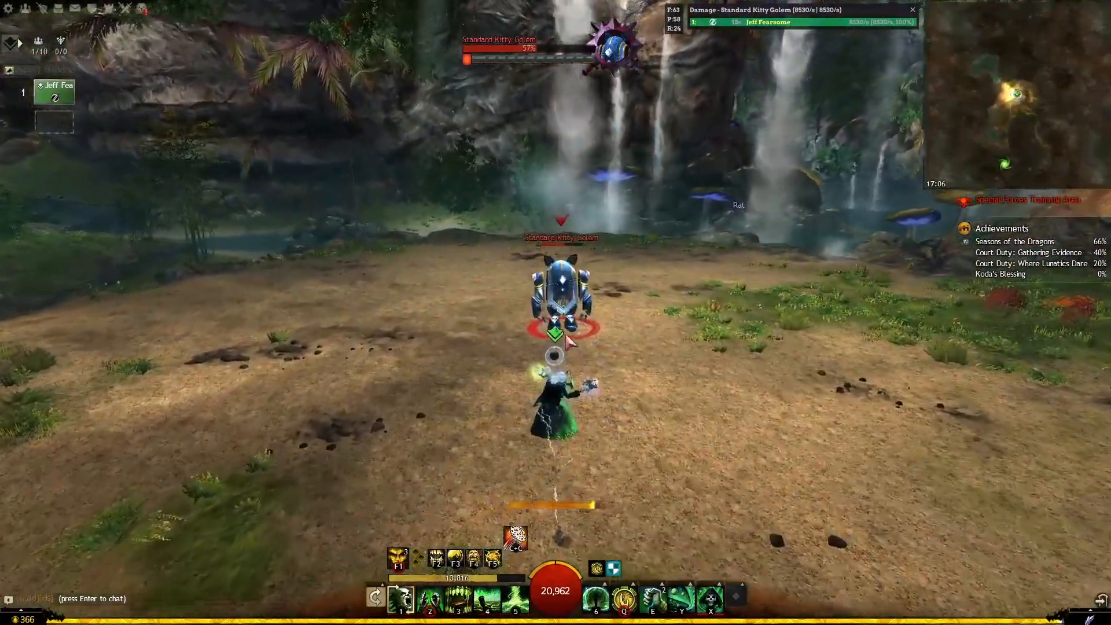
Step: Attack the golem with F1, F2, F5 and weapon skills, stacking conditions
key(w)
key(F5)
key(F1)
key(4)
key(F2)
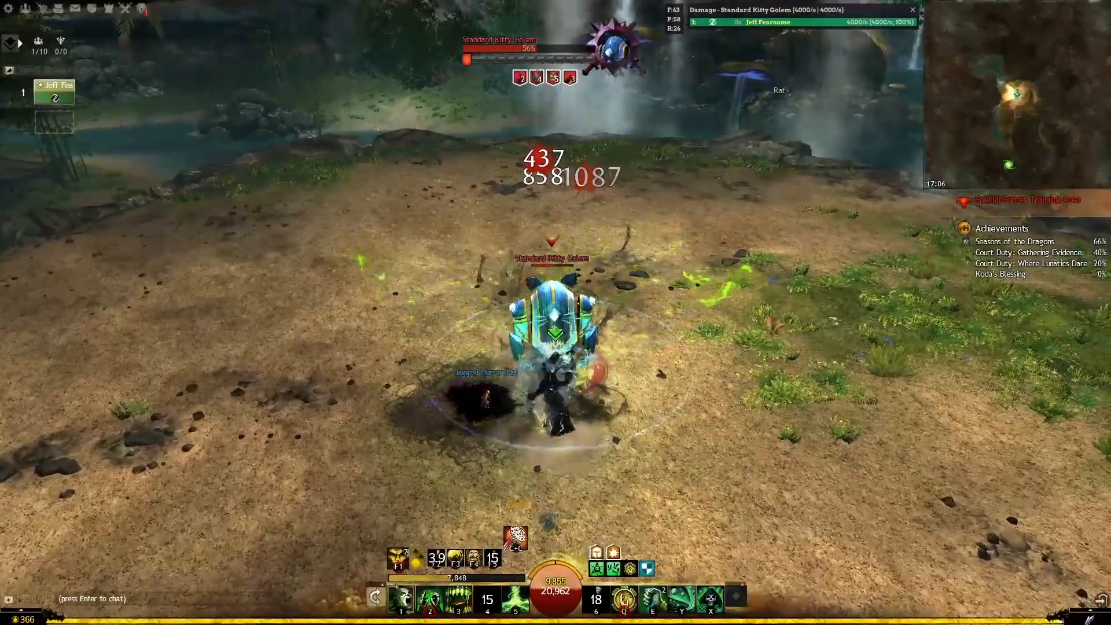
key(e)
key(3)
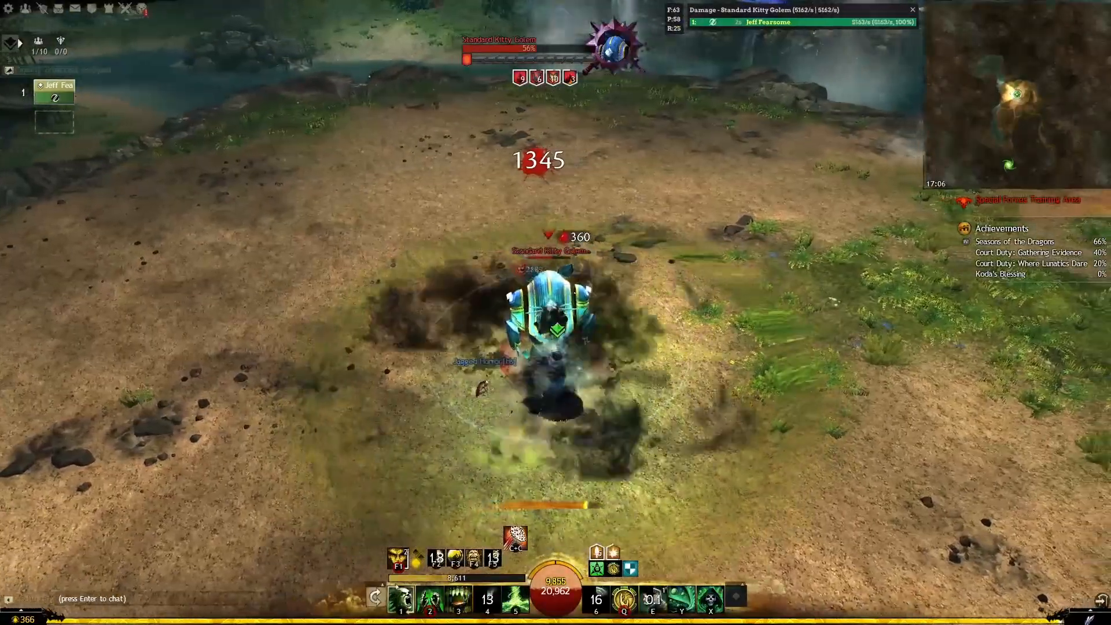
key(5)
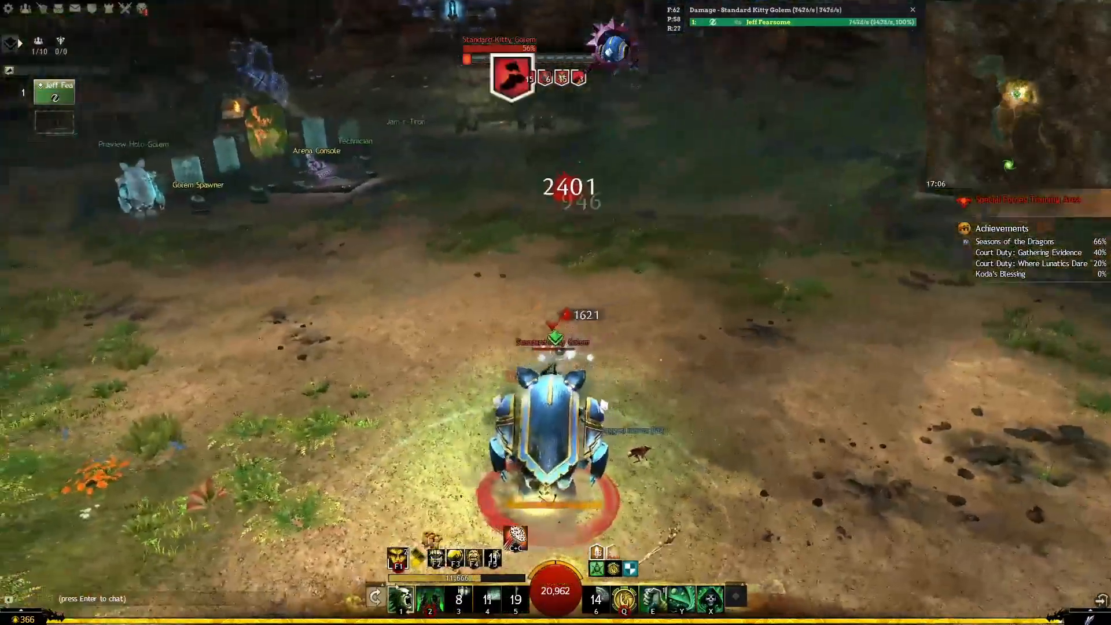
key(2)
key(F2)
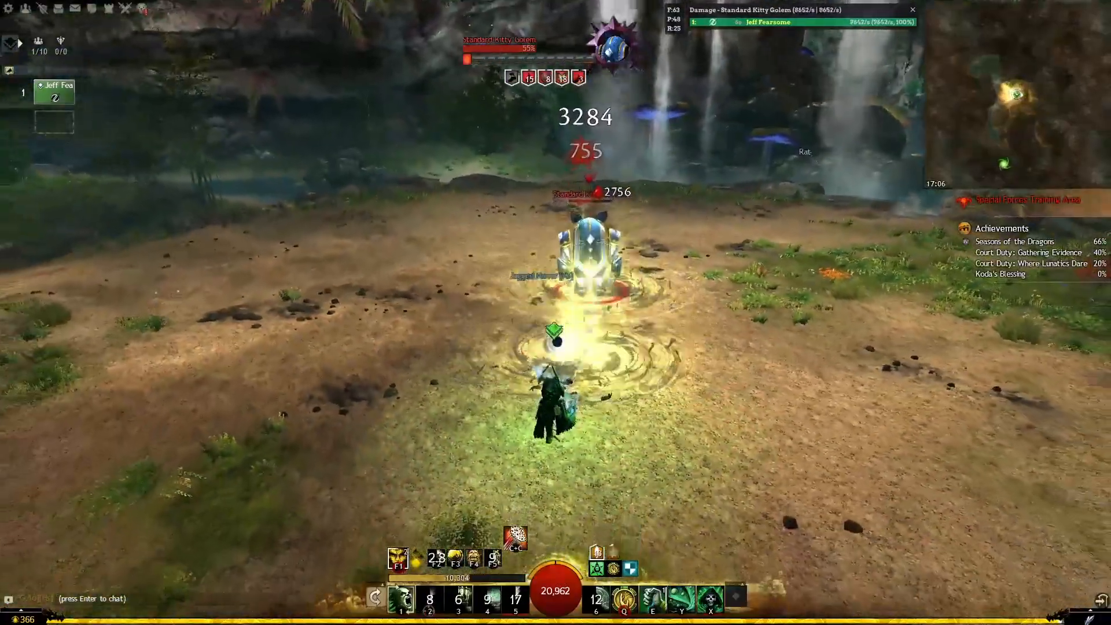
Step: Swap weapons for one more skill, then back away from the golem to end combat
key(w)
drag(561, 346, 371, 346)
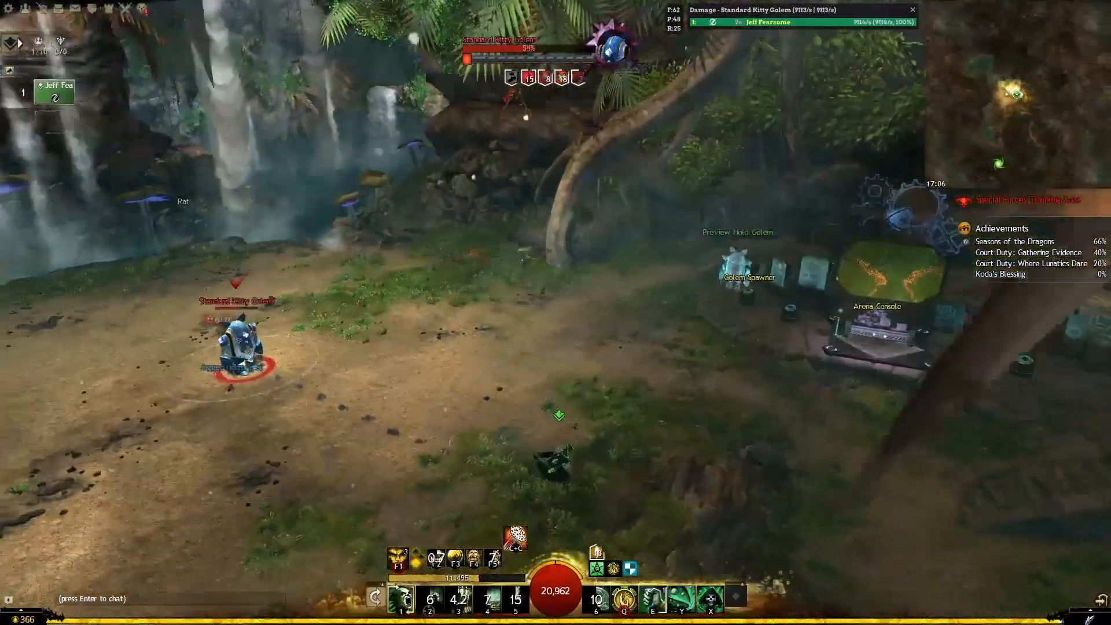
key(grave)
key(5)
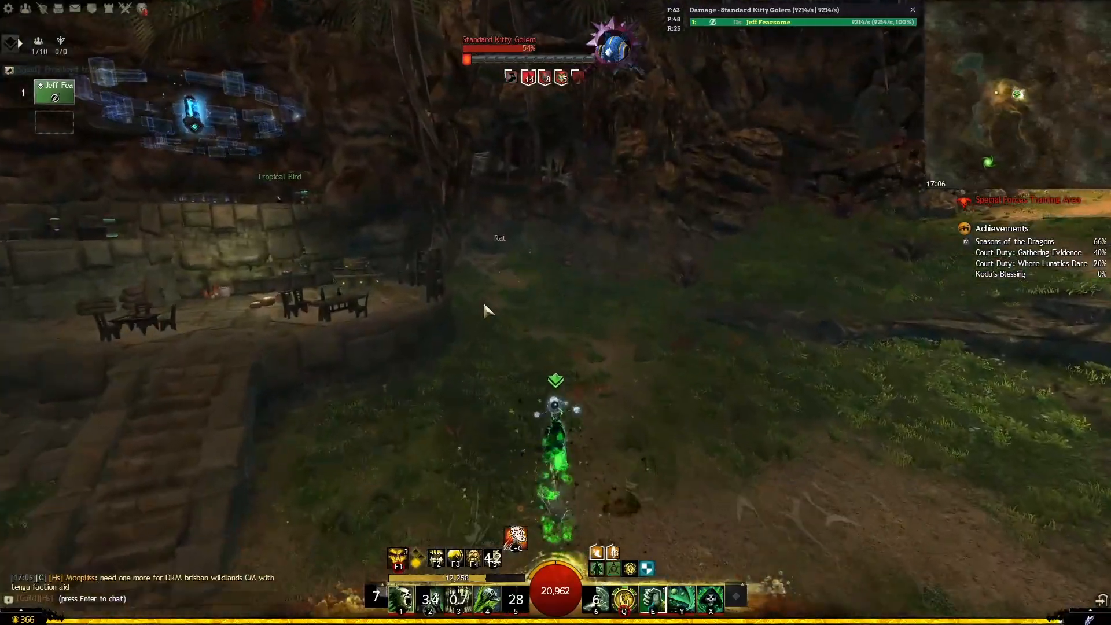
drag(482, 303, 290, 303)
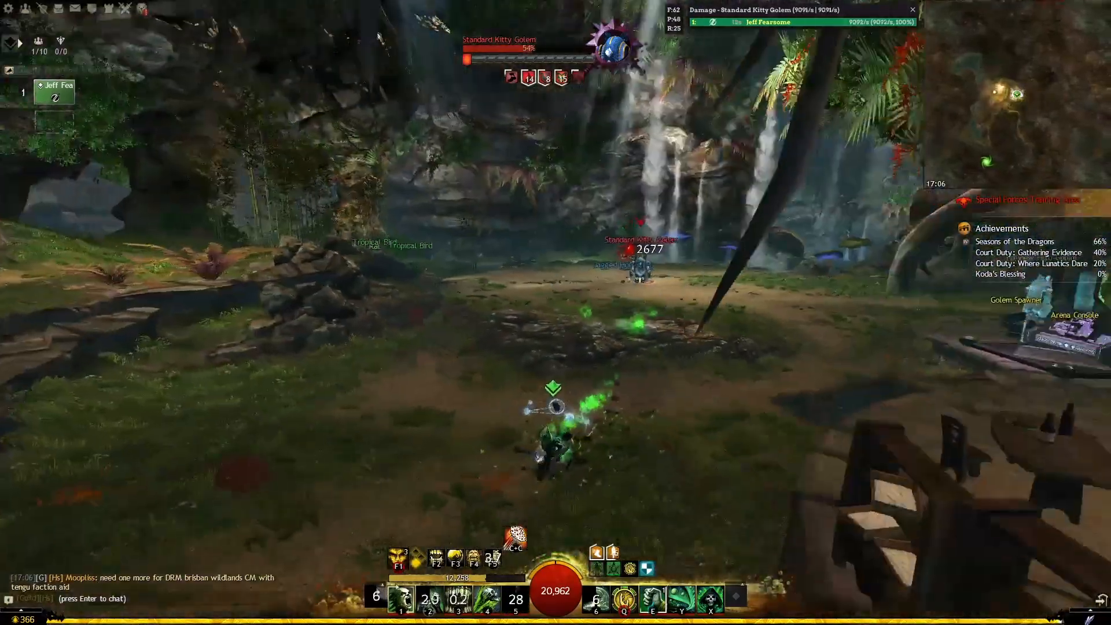
key(s)
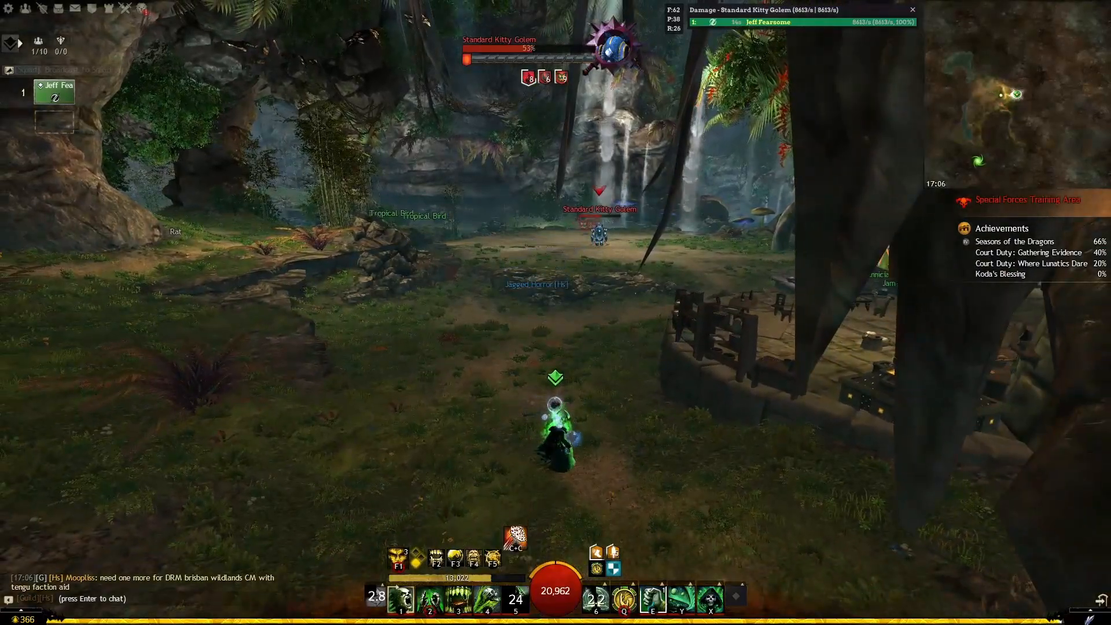
key(alt+Tab)
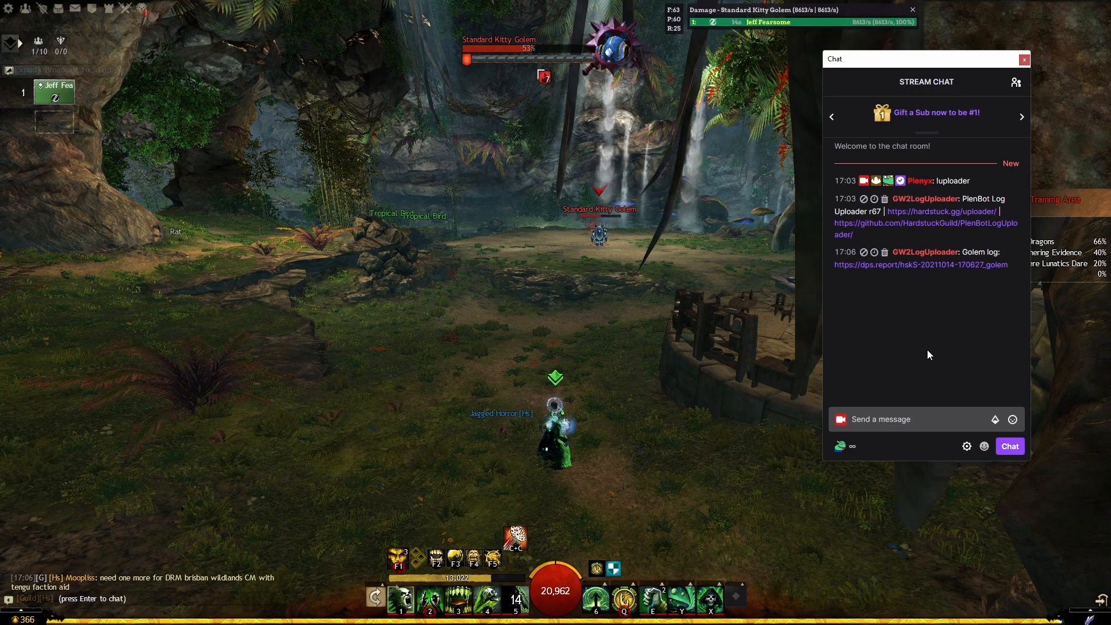
Step: Confirm the upload in the uploader, then open the golem's dps.report link from Twitch chat
key(alt+Tab)
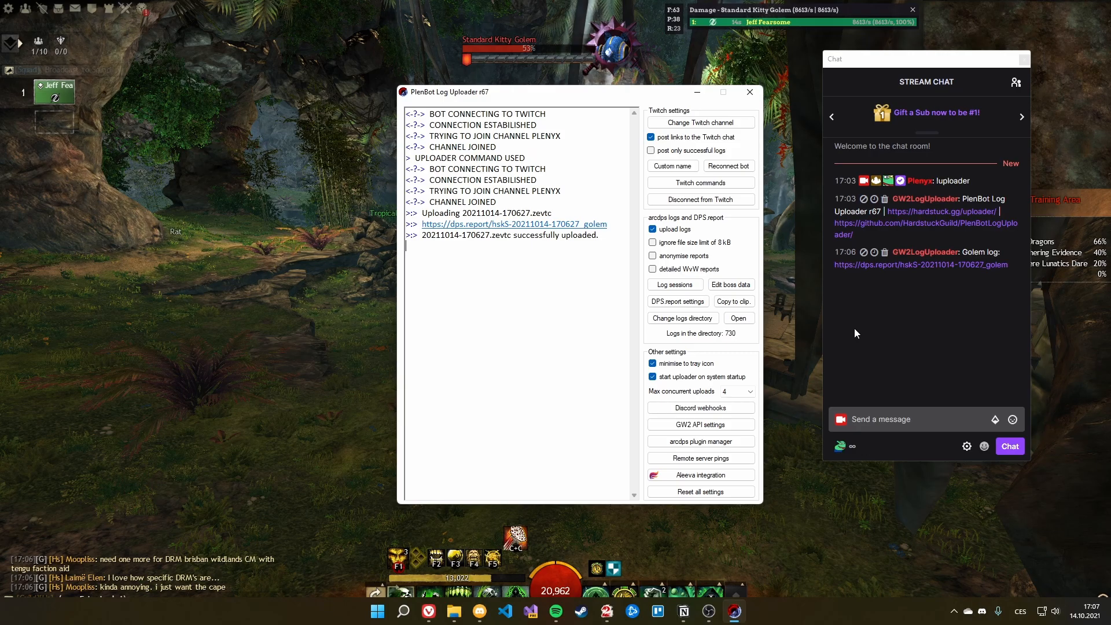
drag(1110, 21, 1110, 197)
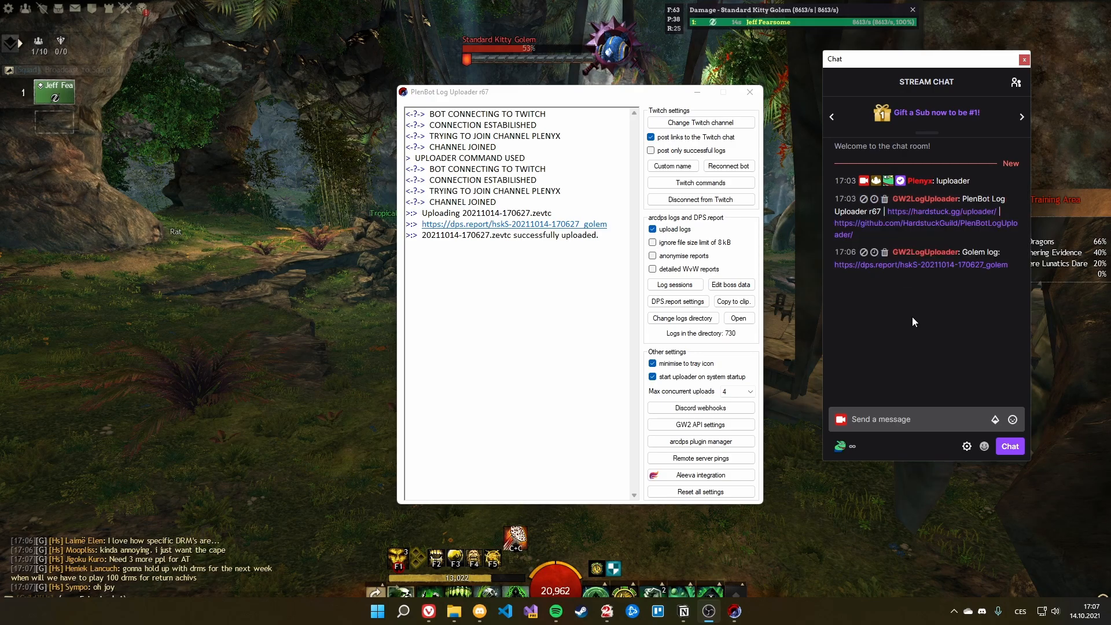
click(919, 266)
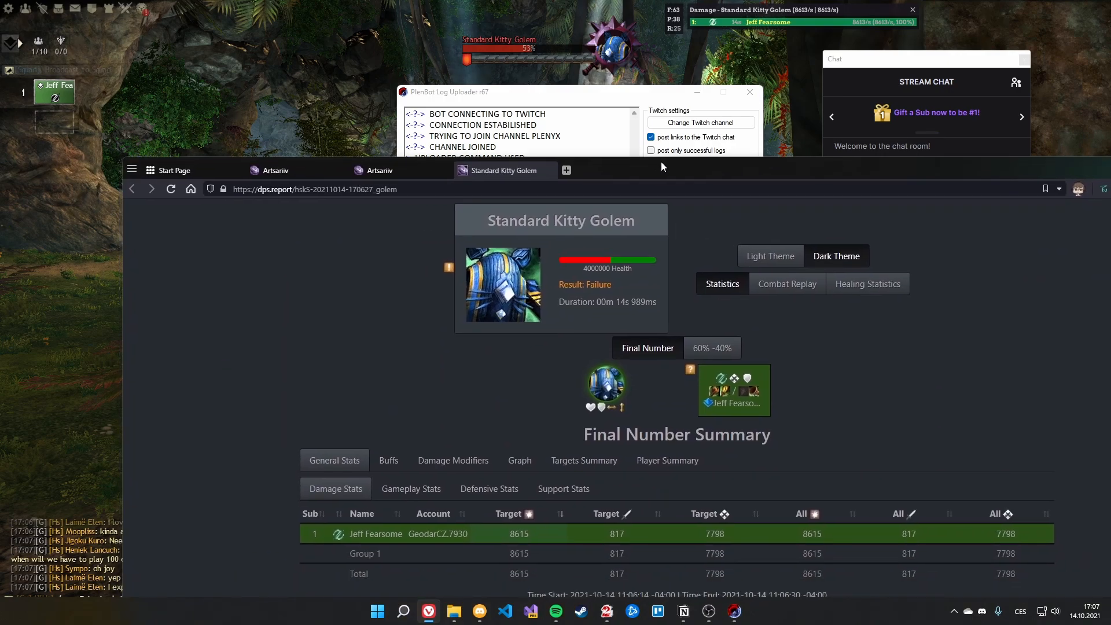
Step: Move the browser showing the golem report onto the other monitor
drag(664, 168, 1110, 70)
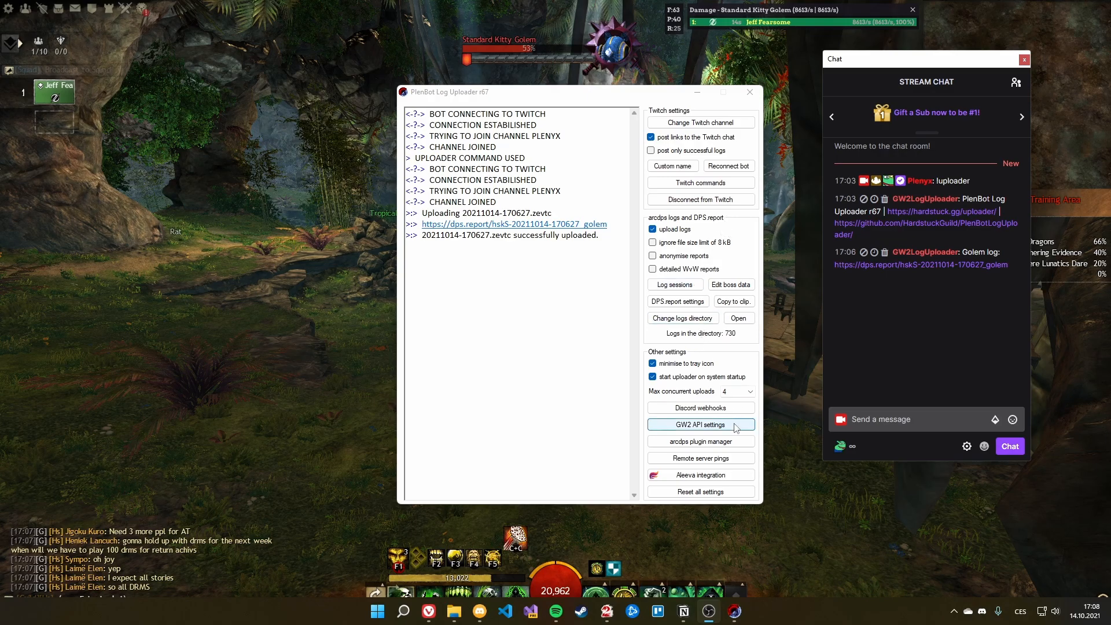
Step: In Discord webhooks, add a new webhook and name it 'Session test'
click(705, 411)
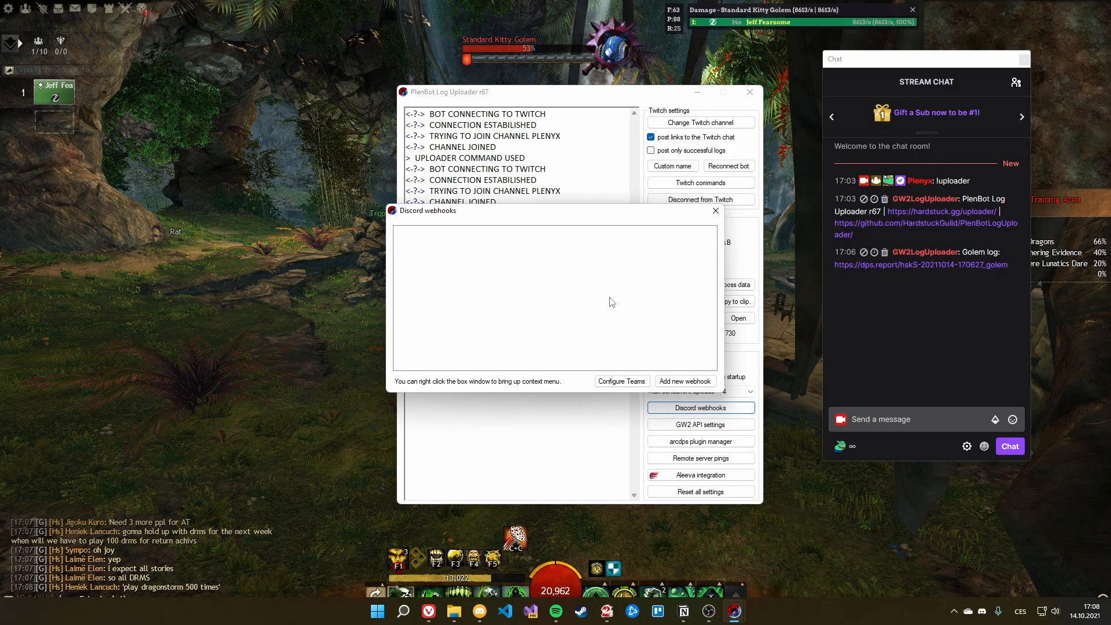
right_click(604, 293)
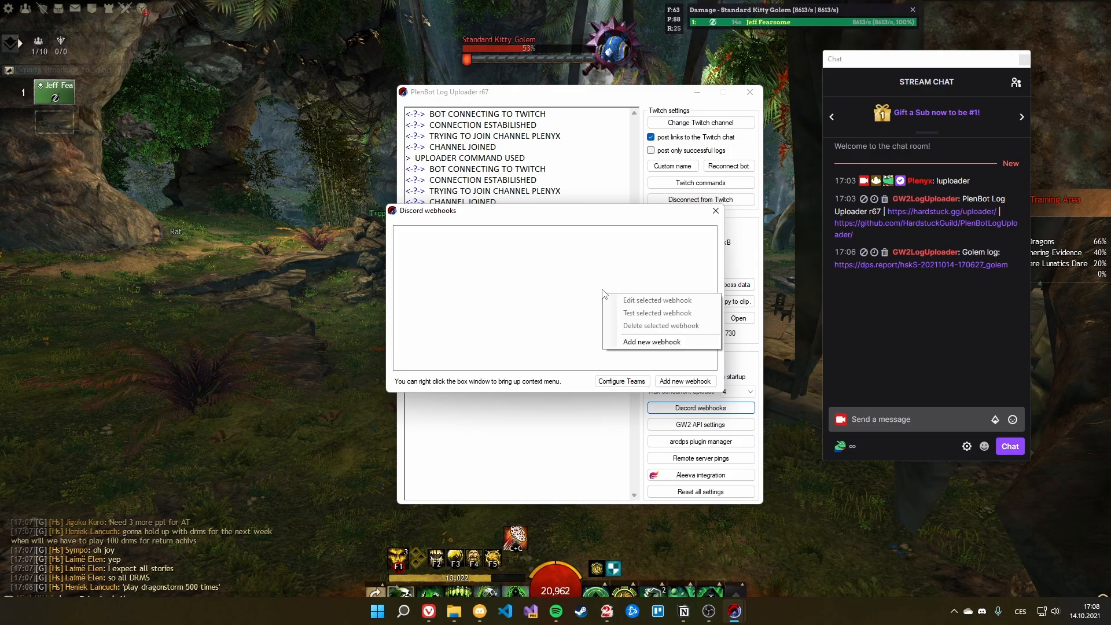
click(625, 341)
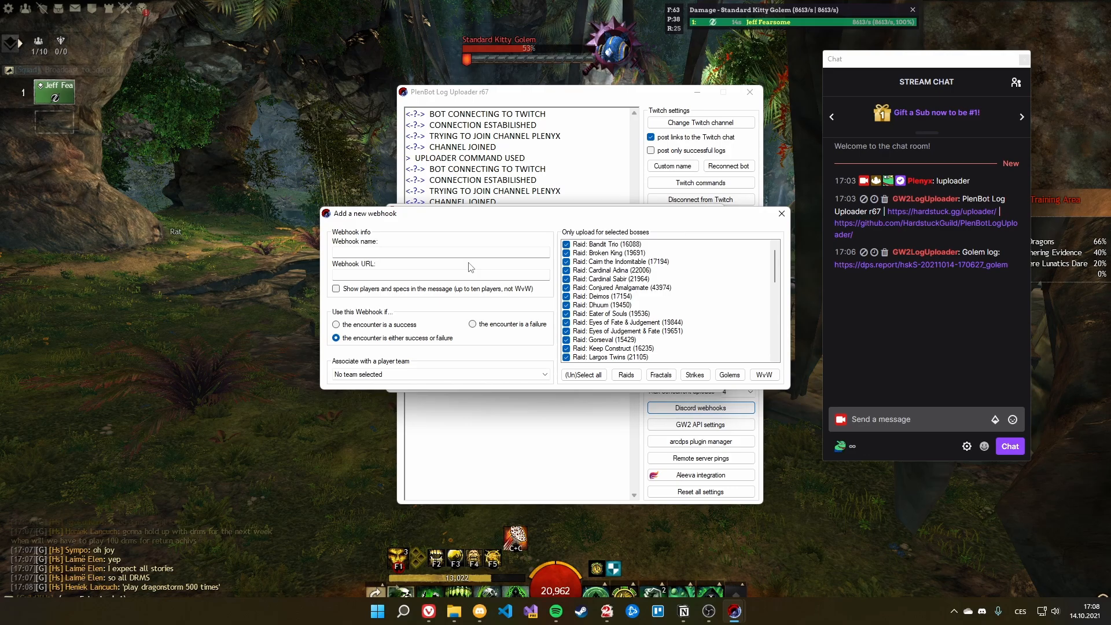
click(450, 253)
text(Ses)
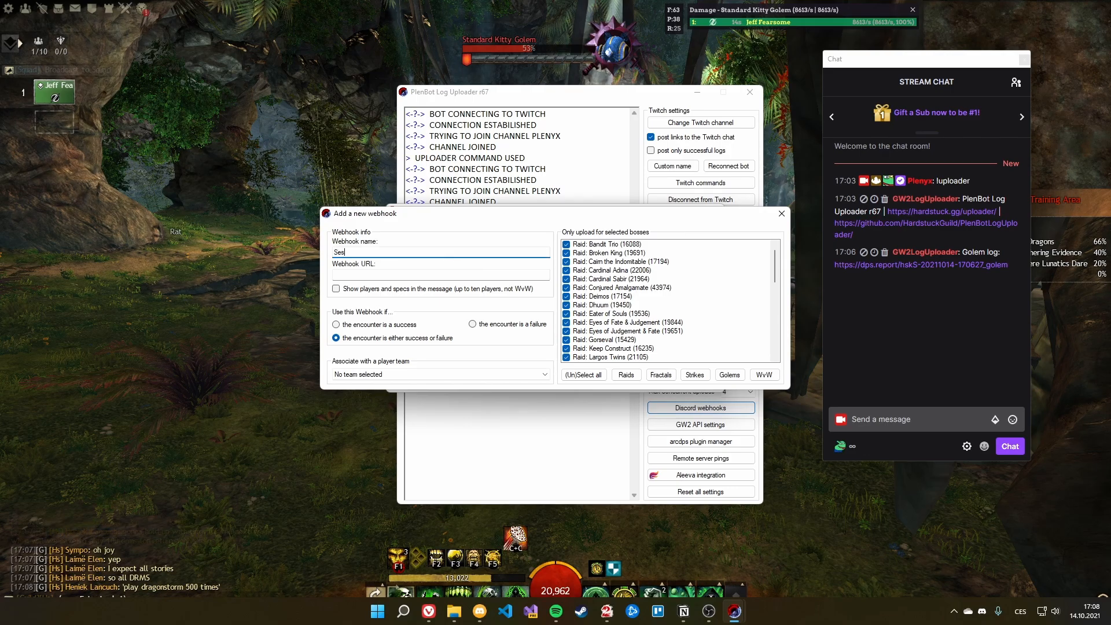
text(sion test)
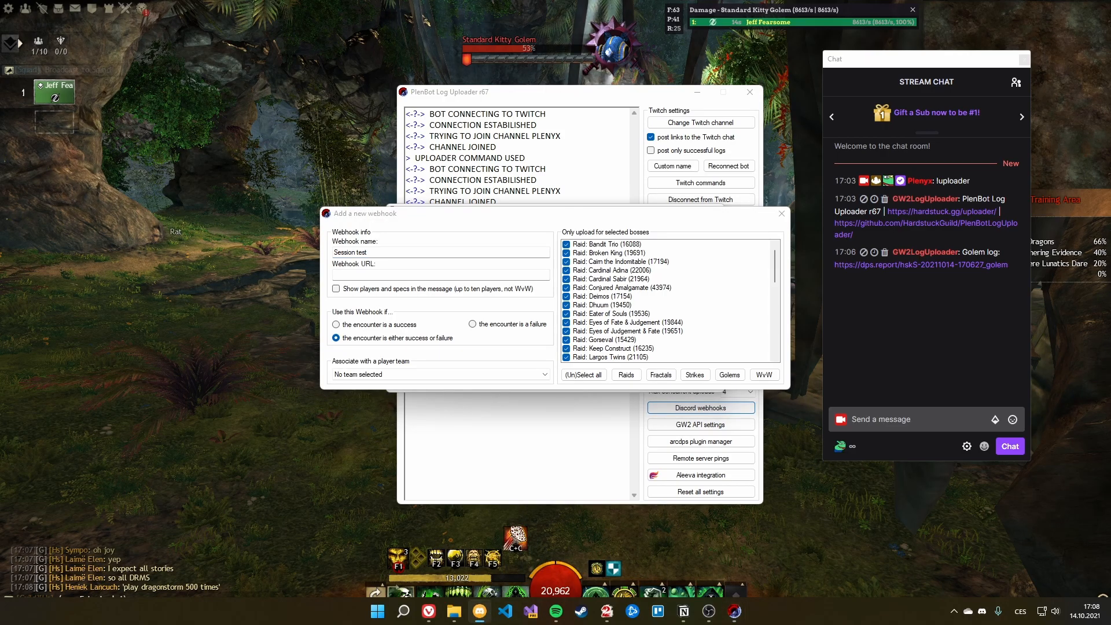
Step: Bring Discord over and open the #general channel's webhook integrations
drag(0, 75, 383, 45)
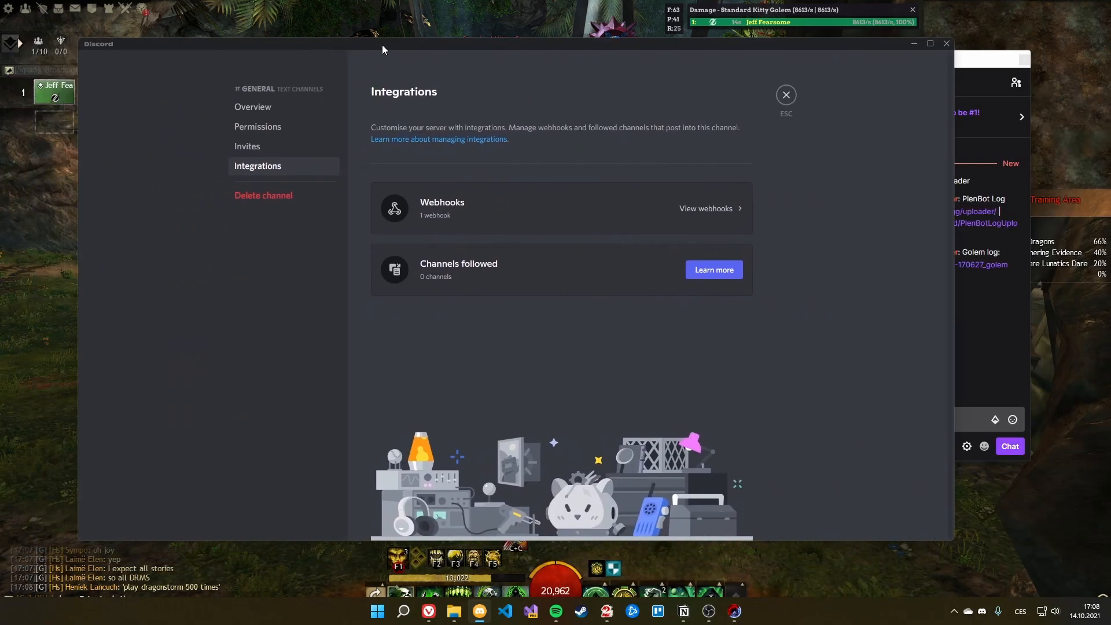
click(784, 97)
right_click(186, 111)
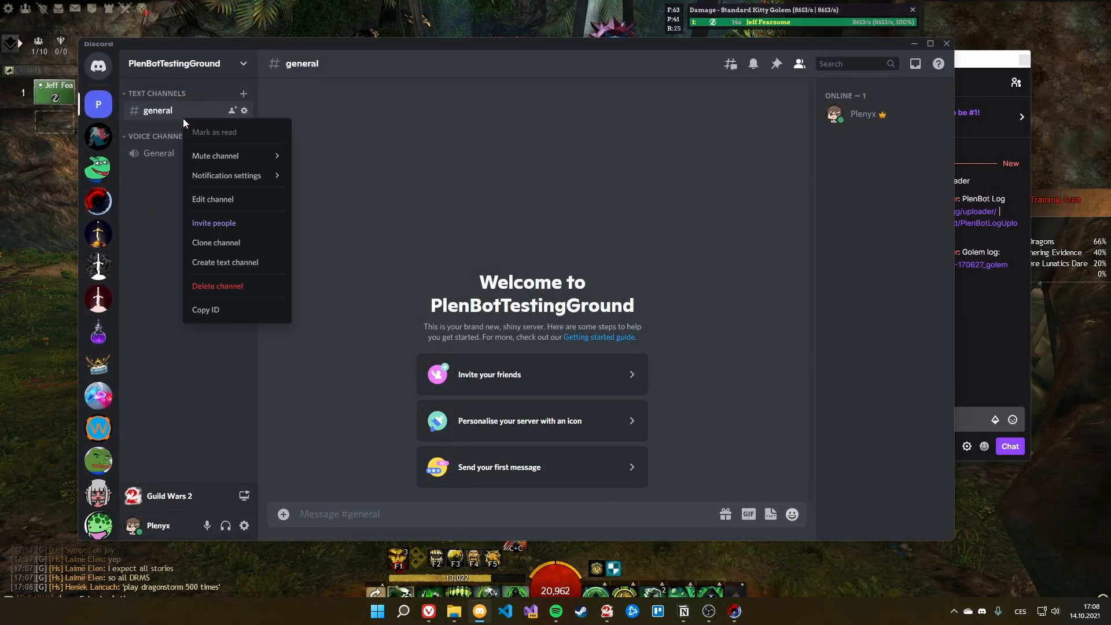
click(228, 199)
click(258, 166)
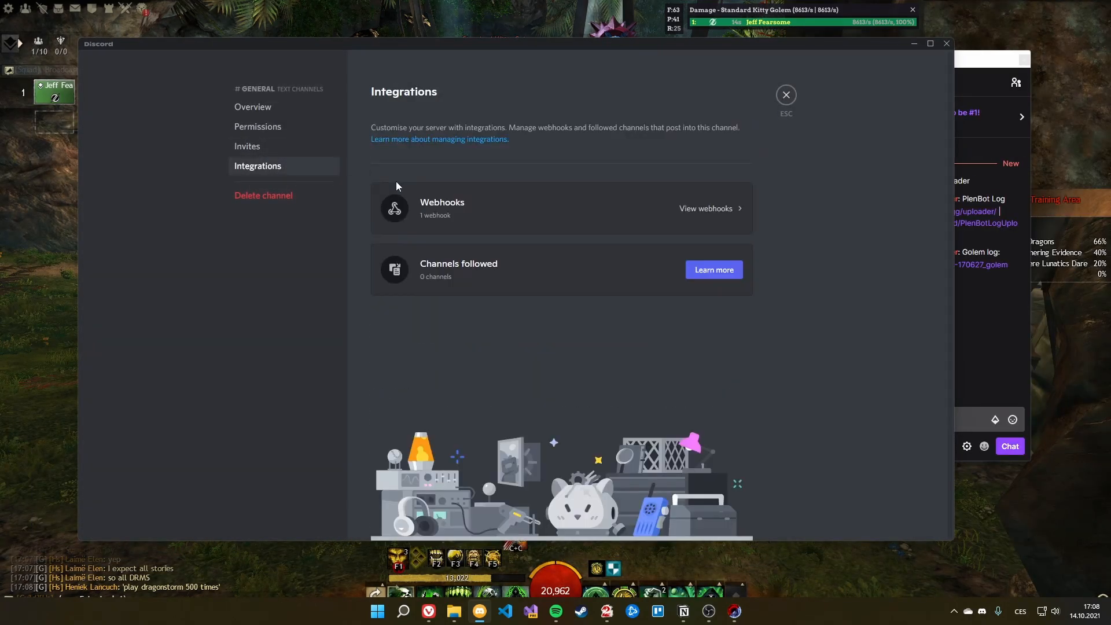
click(476, 218)
Step: Rename the Fractal Logs webhook to 'Sessions', save it, and copy its URL
click(452, 249)
click(508, 314)
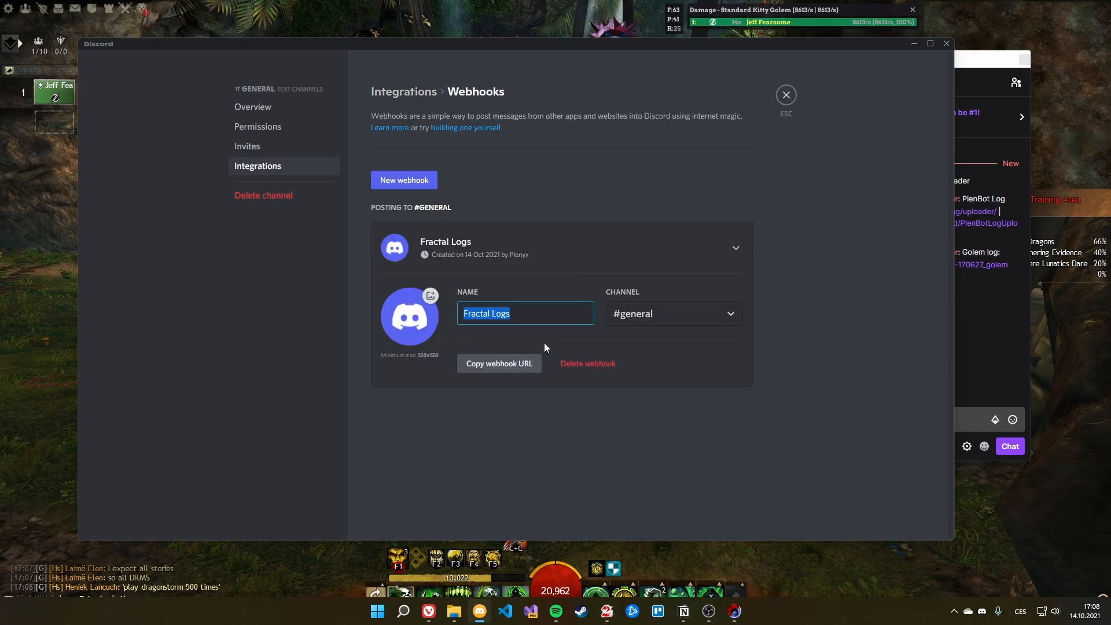
text(Sessionsd)
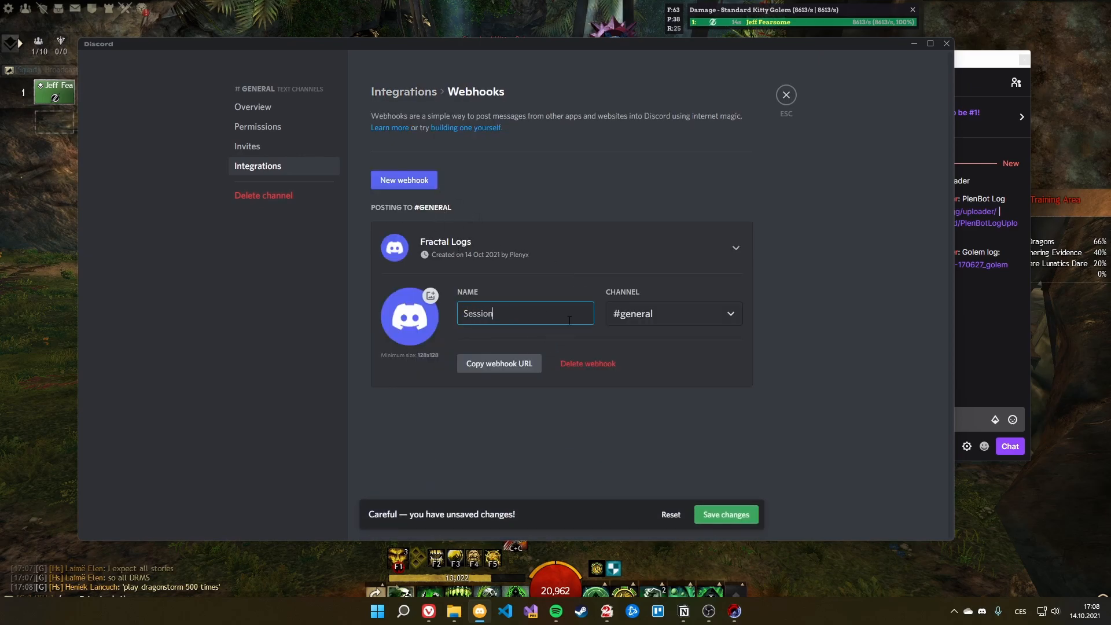
key(BackSpace)
click(726, 514)
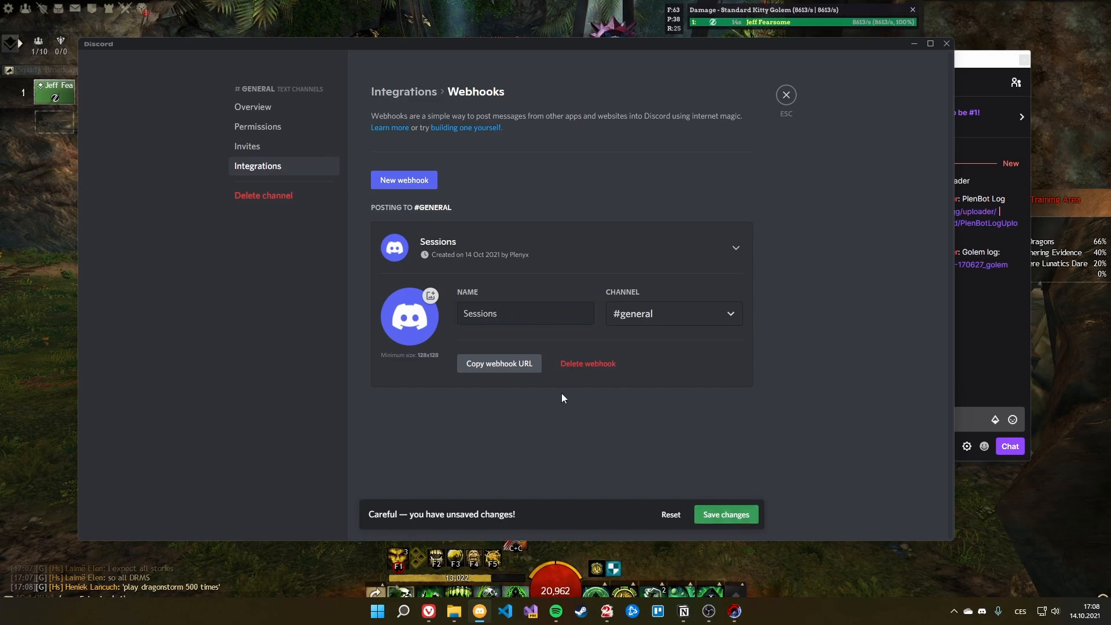
click(499, 363)
click(784, 97)
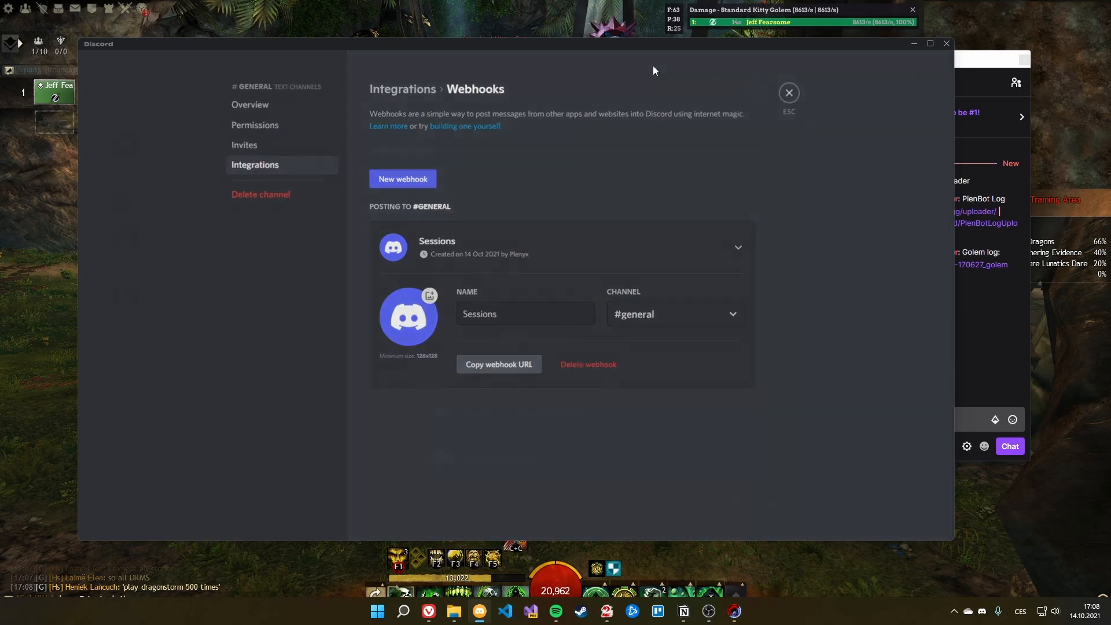
drag(345, 43, 1110, 185)
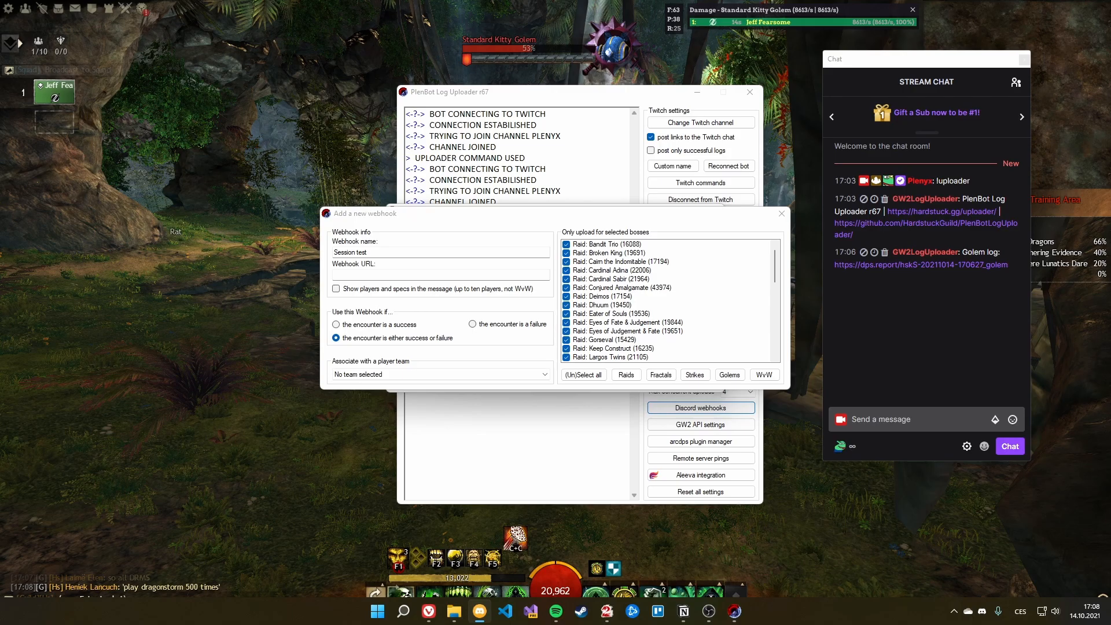
Step: Save the Session test webhook with its pasted URL and 'Show players and specs' ticked
click(406, 274)
key(ctrl+v)
click(335, 288)
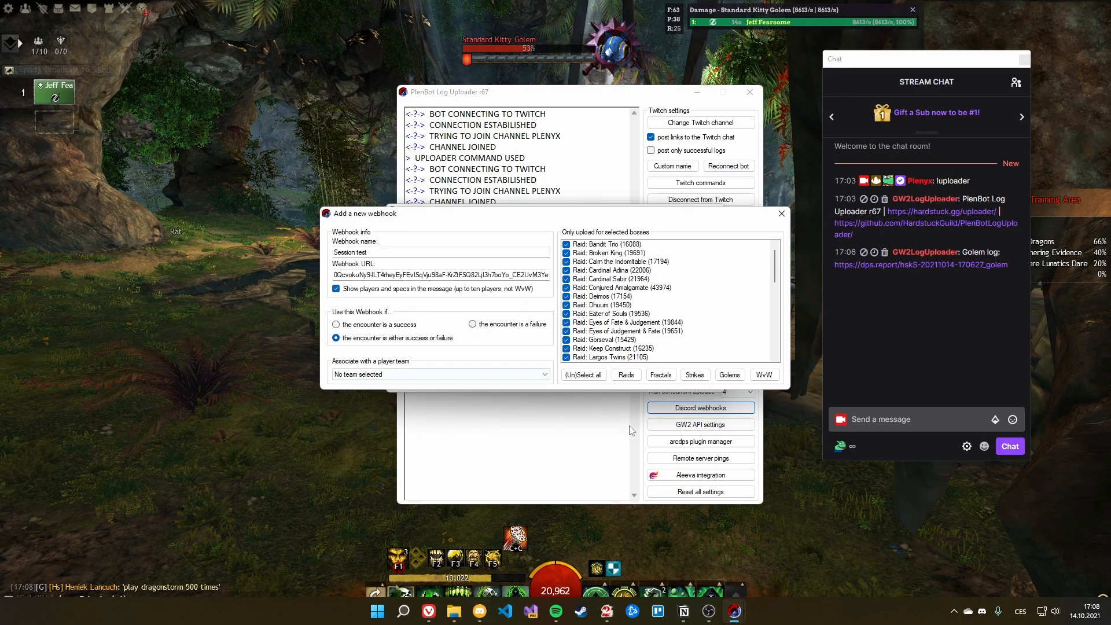
click(781, 213)
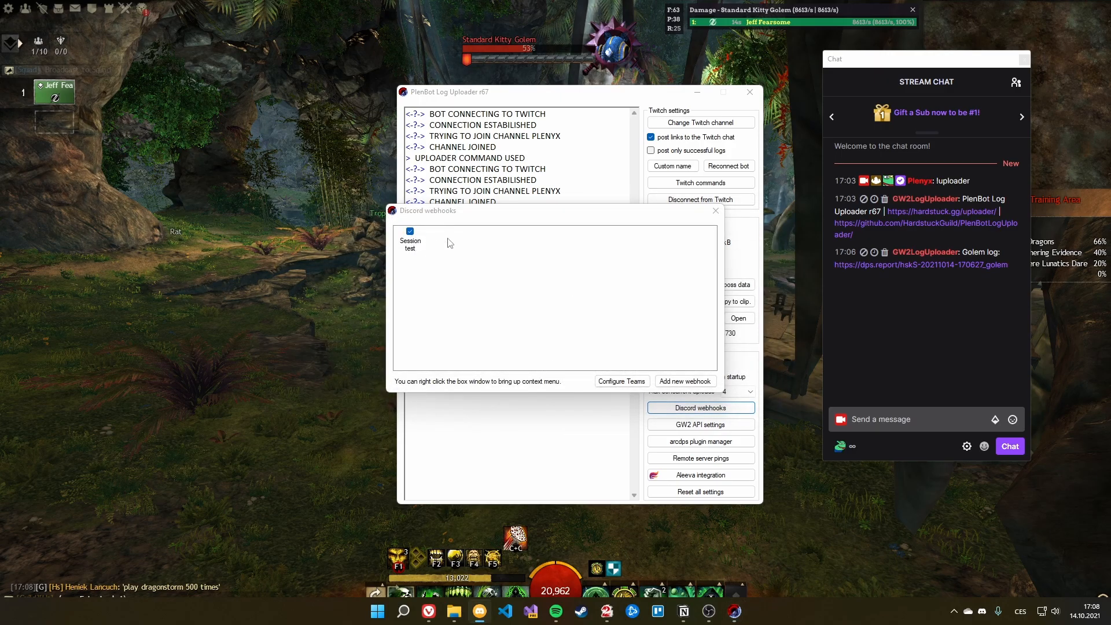
click(722, 215)
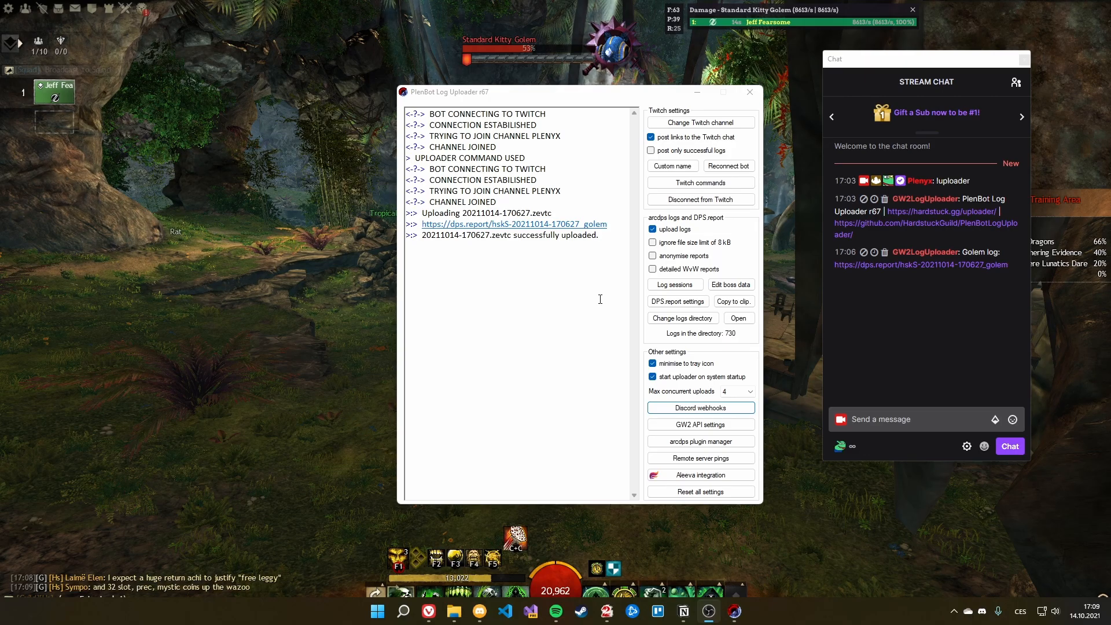
Step: Close the stream chat popout window beside the uploader
click(1025, 60)
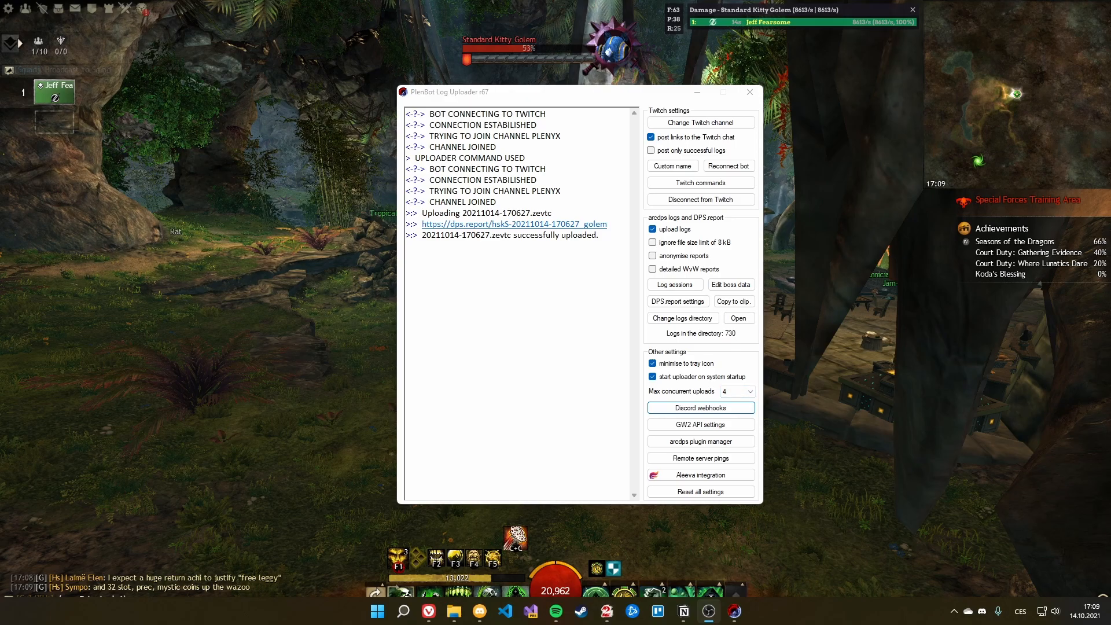
Step: Open Log sessions and place the cursor in the 'Log session' name box
click(675, 286)
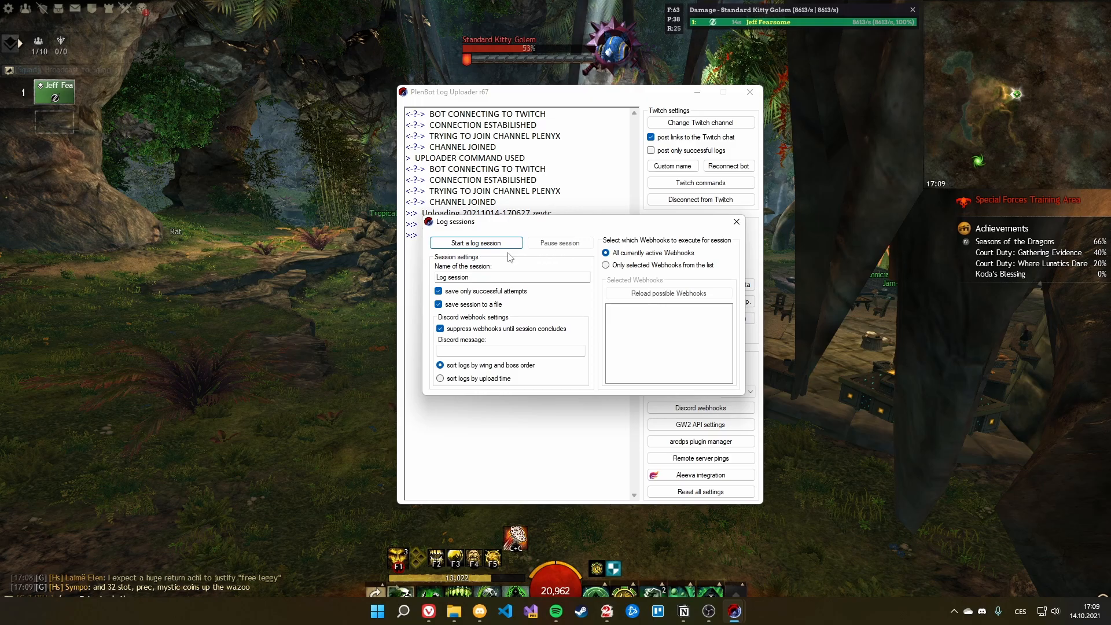
click(464, 277)
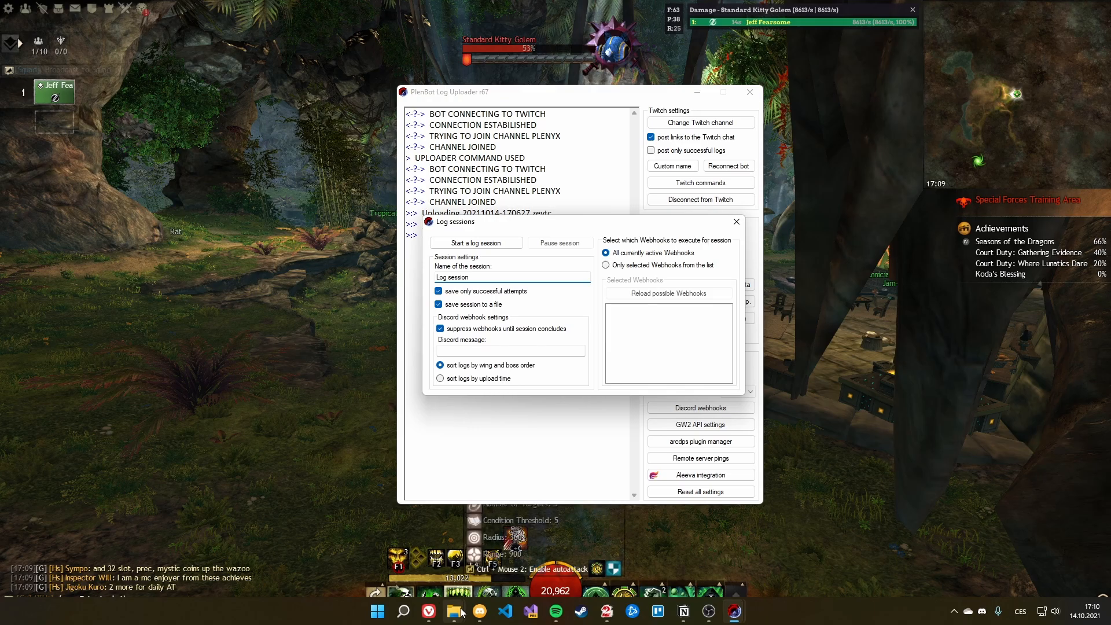
mouse_move(462, 612)
click(397, 547)
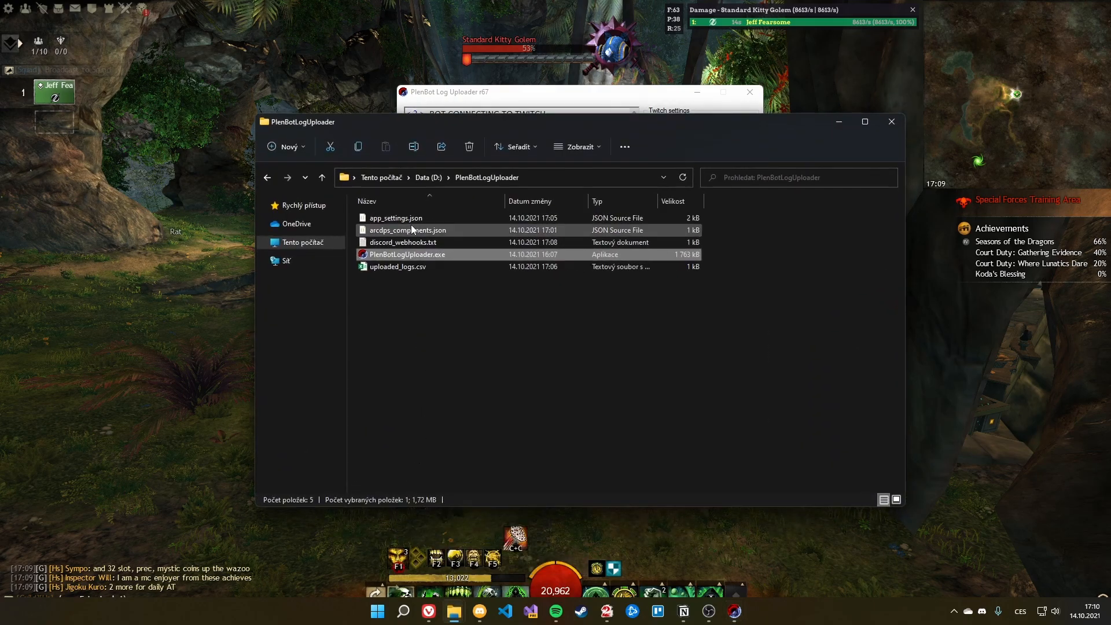
drag(409, 127, 425, 116)
click(412, 273)
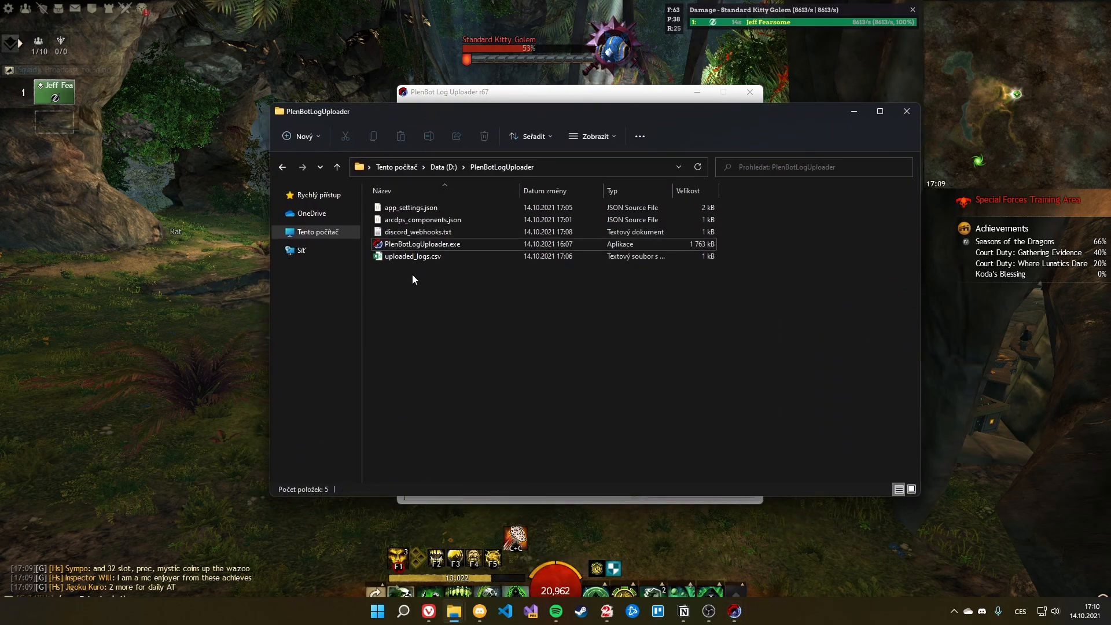
drag(403, 279, 384, 254)
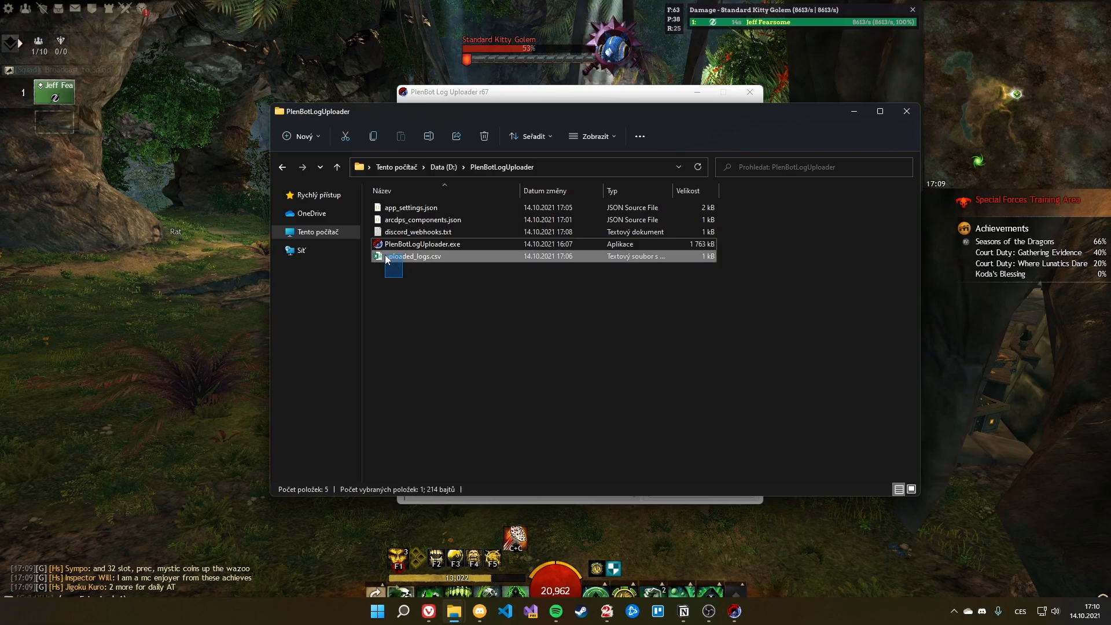
click(429, 292)
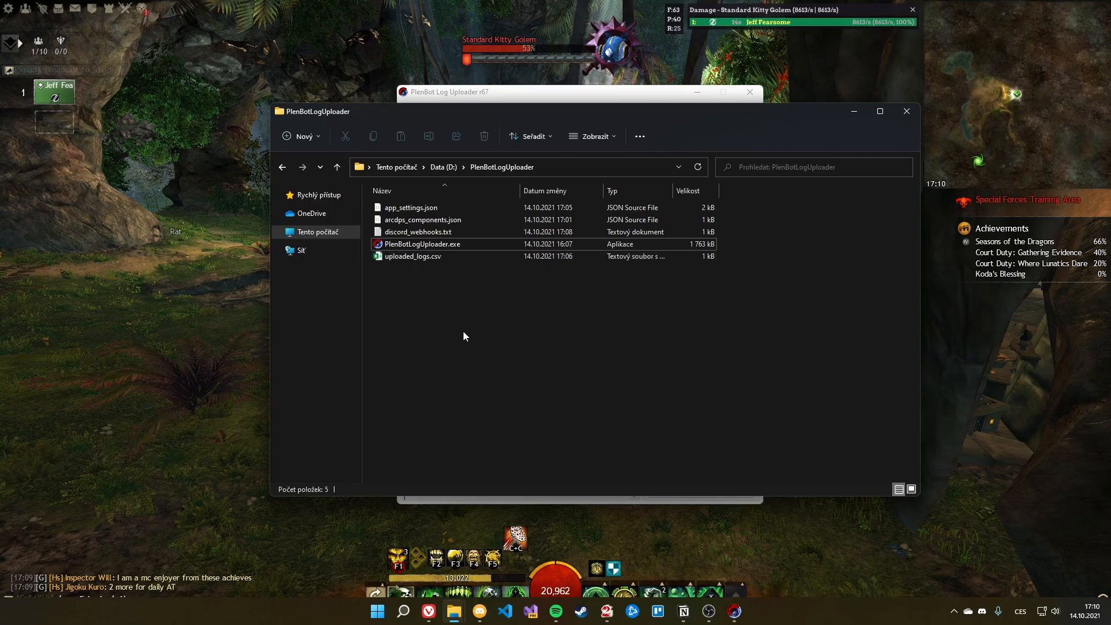
click(906, 112)
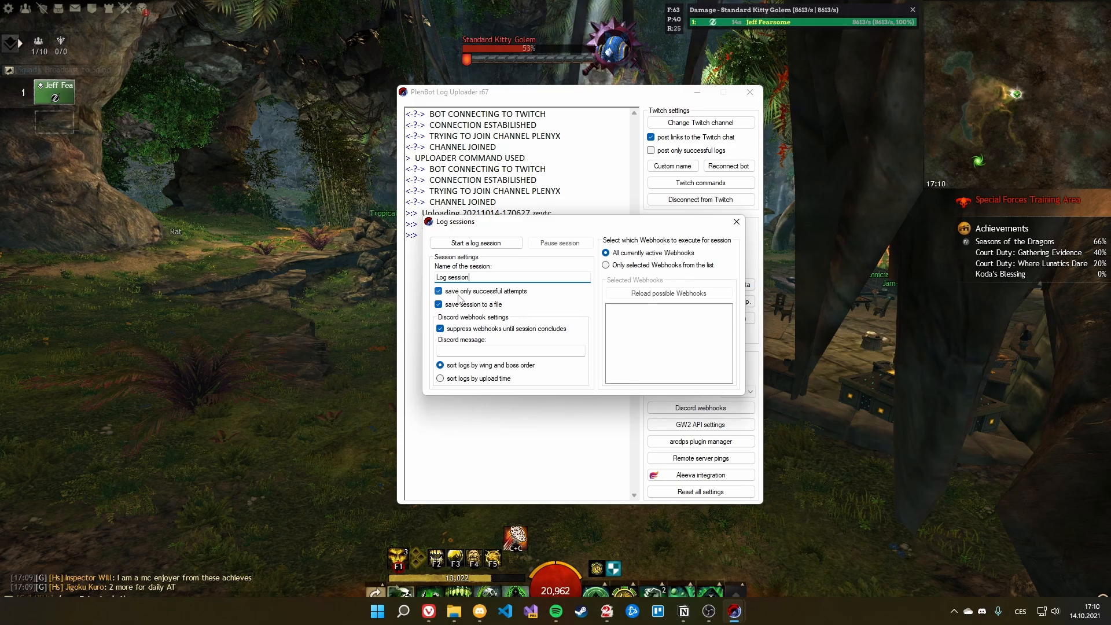
Step: Untick 'save only successful attempts' and 'save session to a file'
click(510, 294)
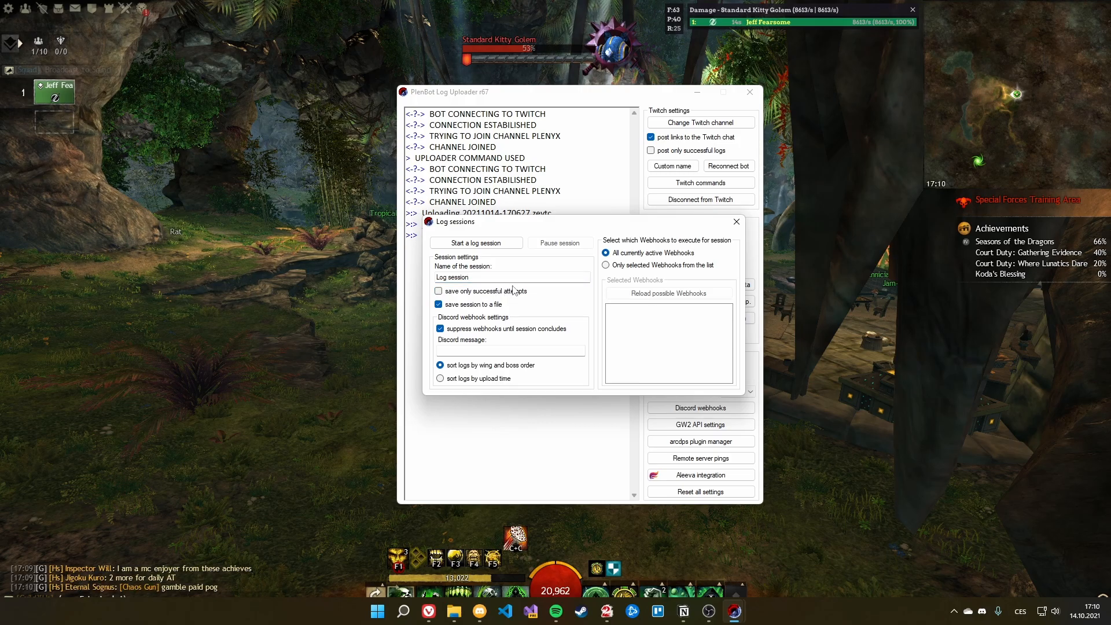
click(473, 306)
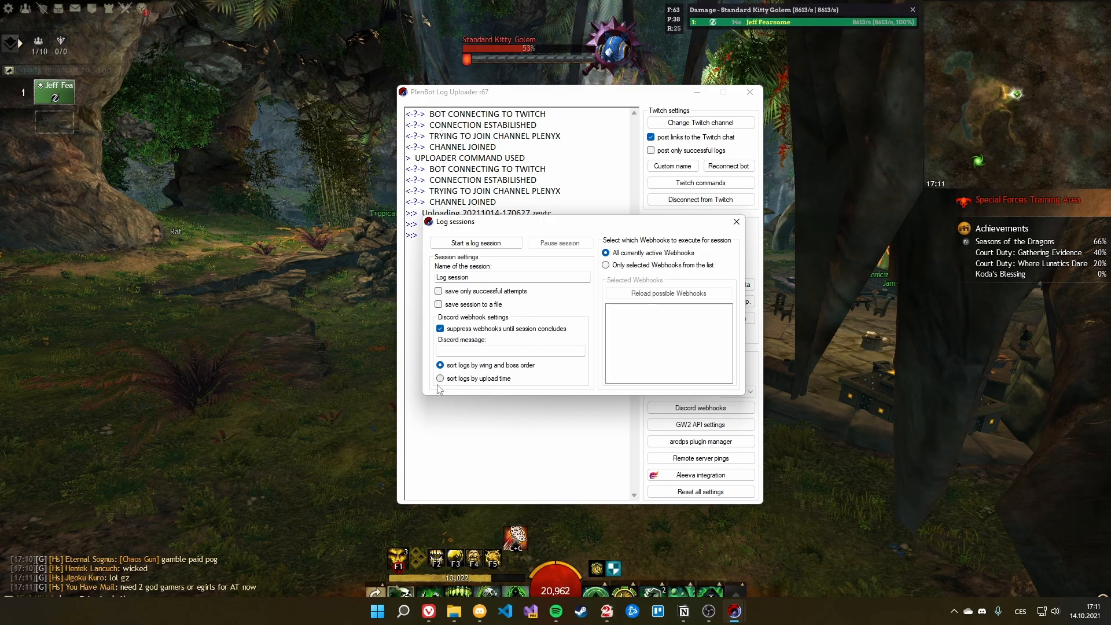
Step: Enter the Discord message 'Our raid night on 14th October 2021', keep the name 'Log session', and start it
click(453, 351)
text(0)
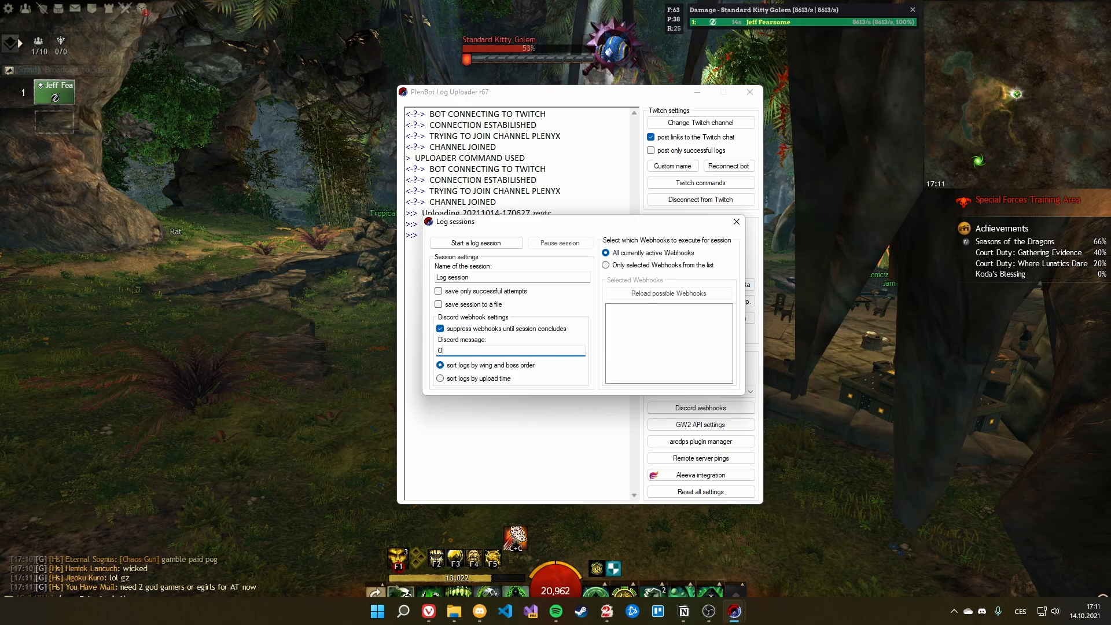
text(ur reset n)
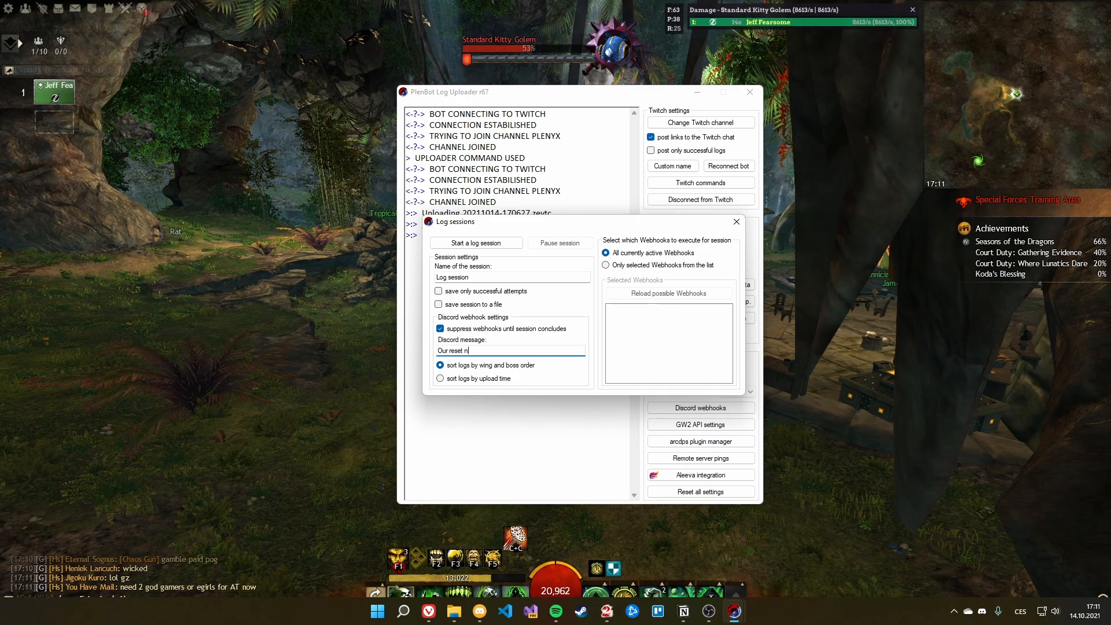
key(BackSpace)
key(BackSpace)
key(BackSpace)
key(BackSpace)
key(BackSpace)
key(BackSpace)
key(BackSpace)
key(BackSpace)
key(BackSpace)
key(BackSpace)
text(aid night on 14th October)
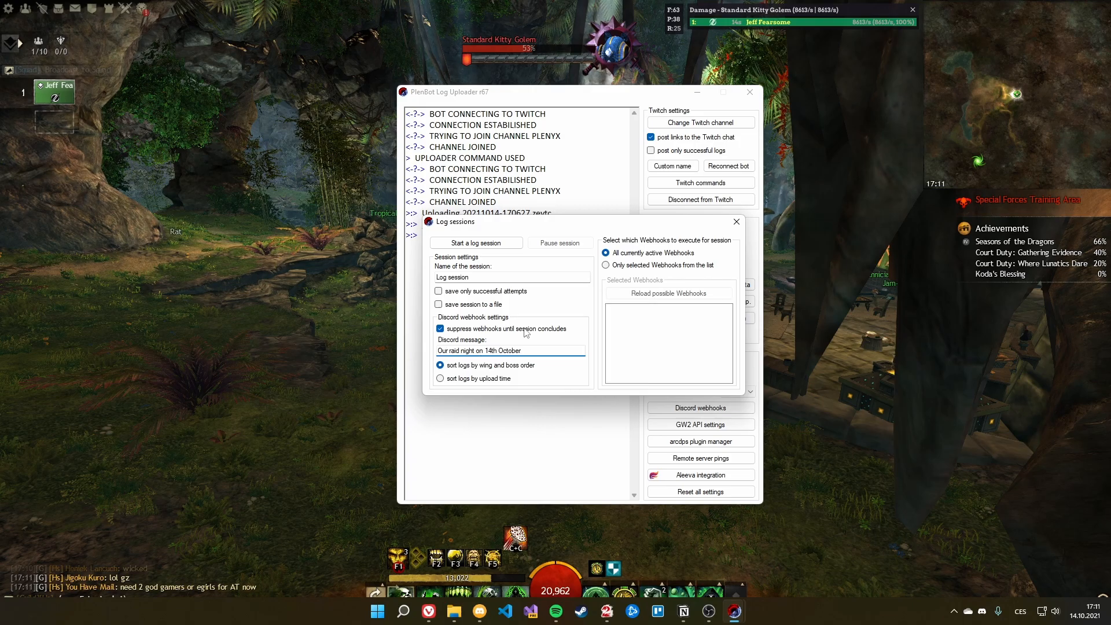
text( 2021)
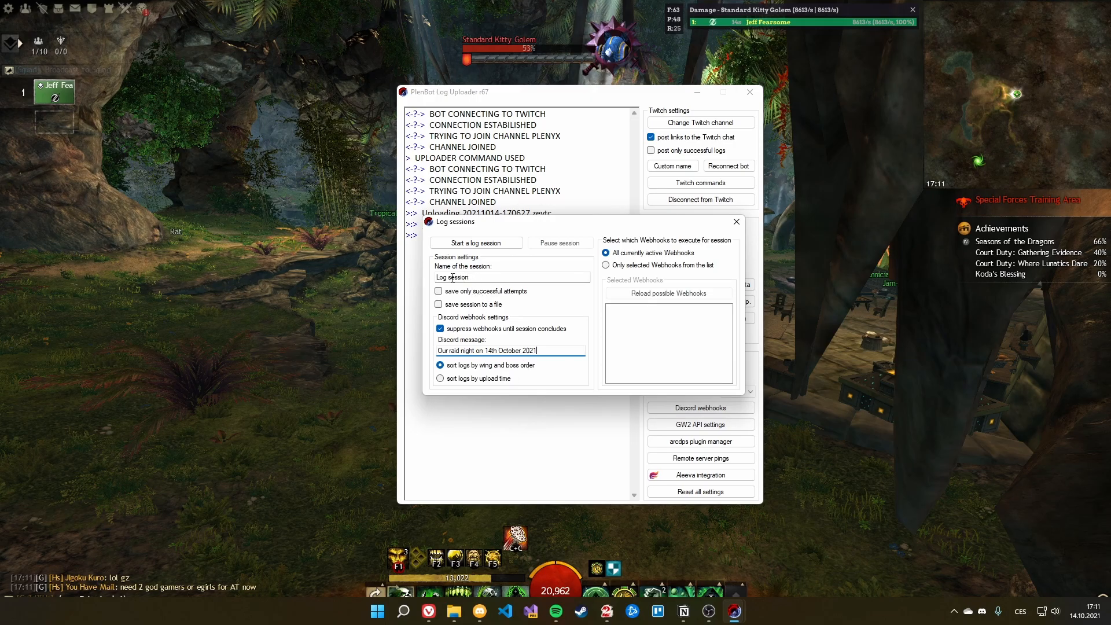
click(492, 277)
click(492, 276)
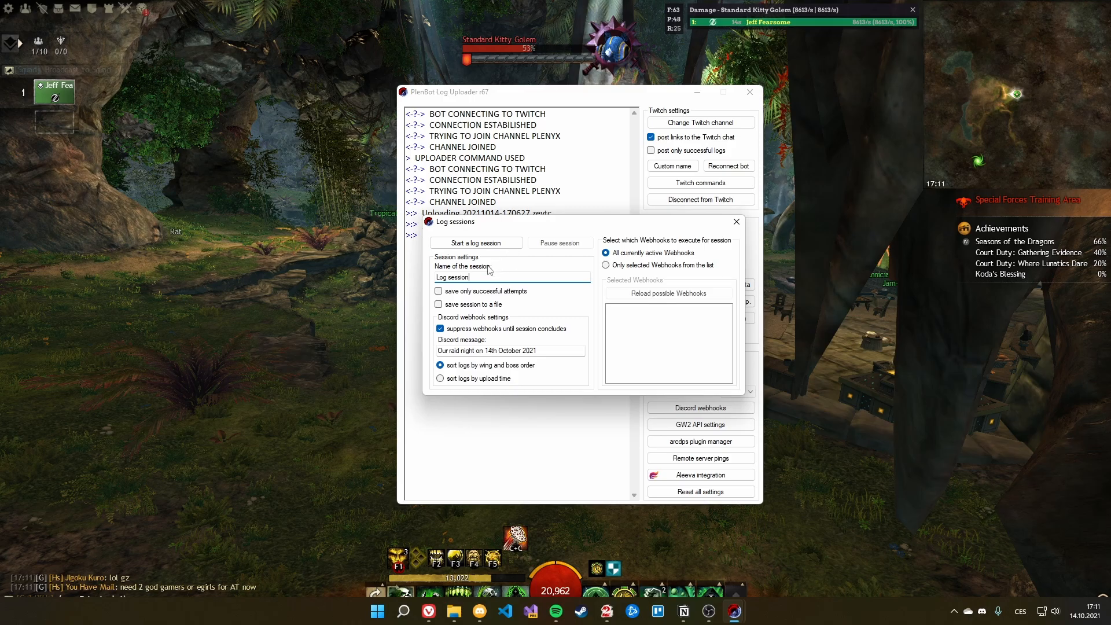
click(494, 244)
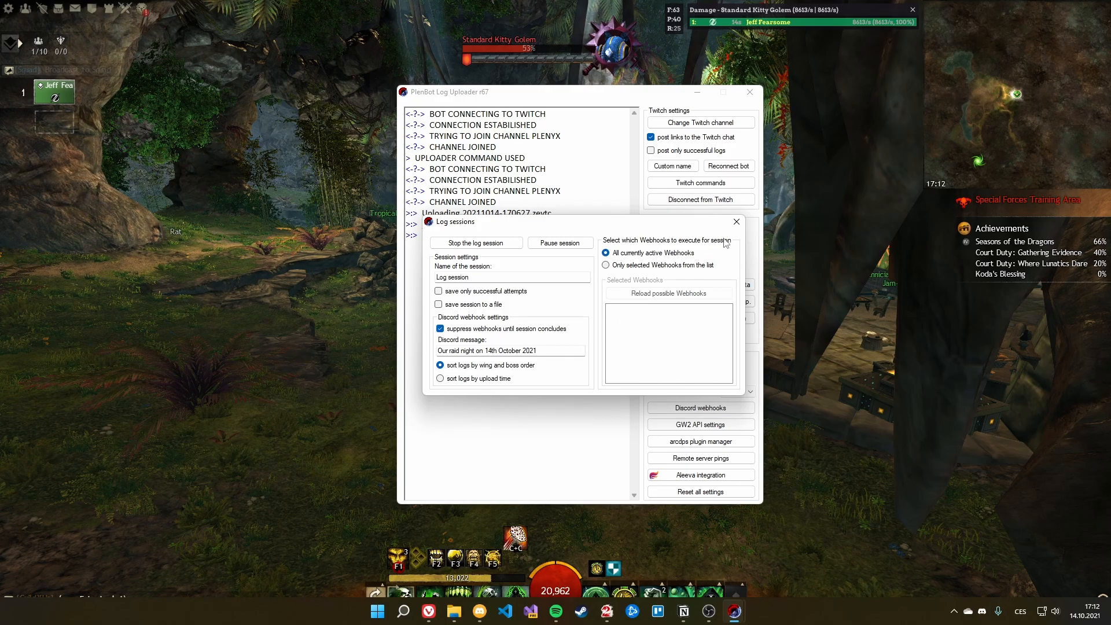
click(737, 221)
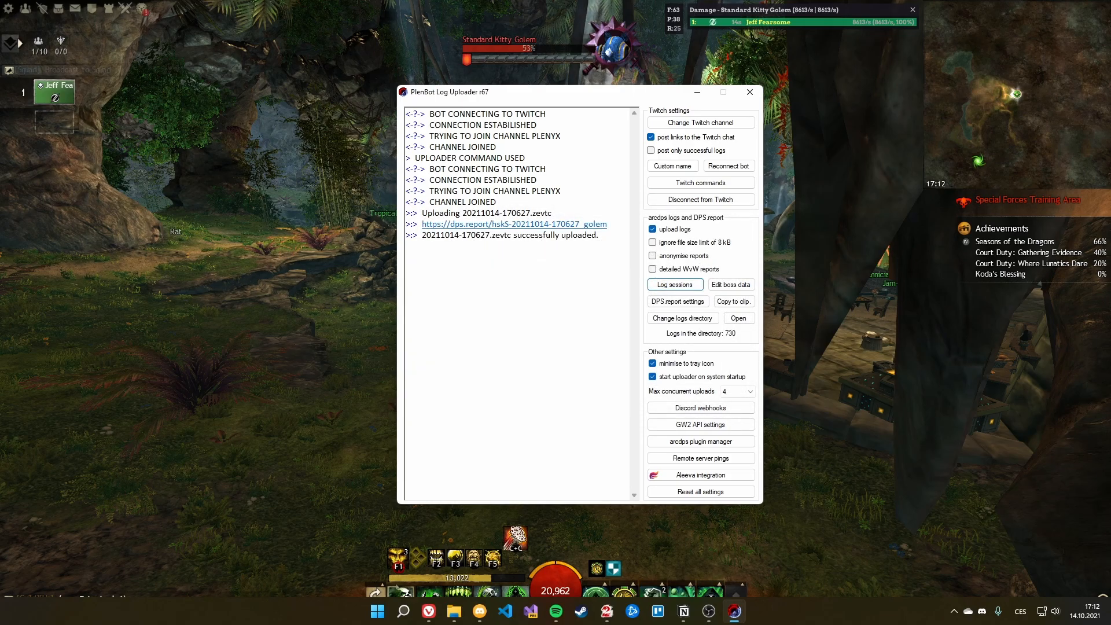
key(alt+Tab)
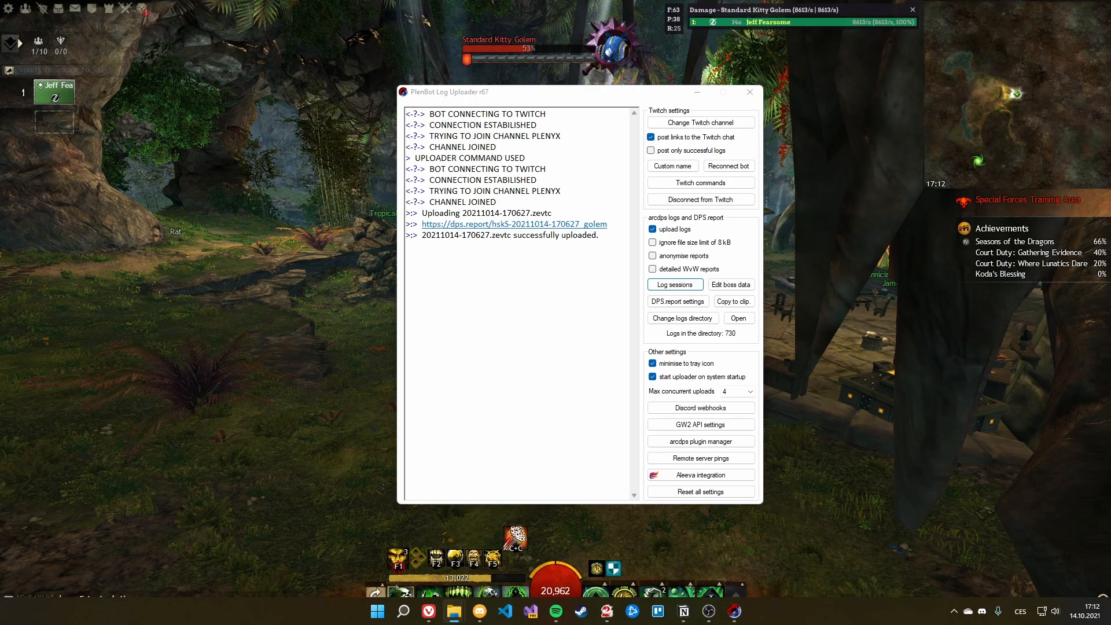
drag(1110, 99, 814, 84)
scroll(948, 263, down, 5)
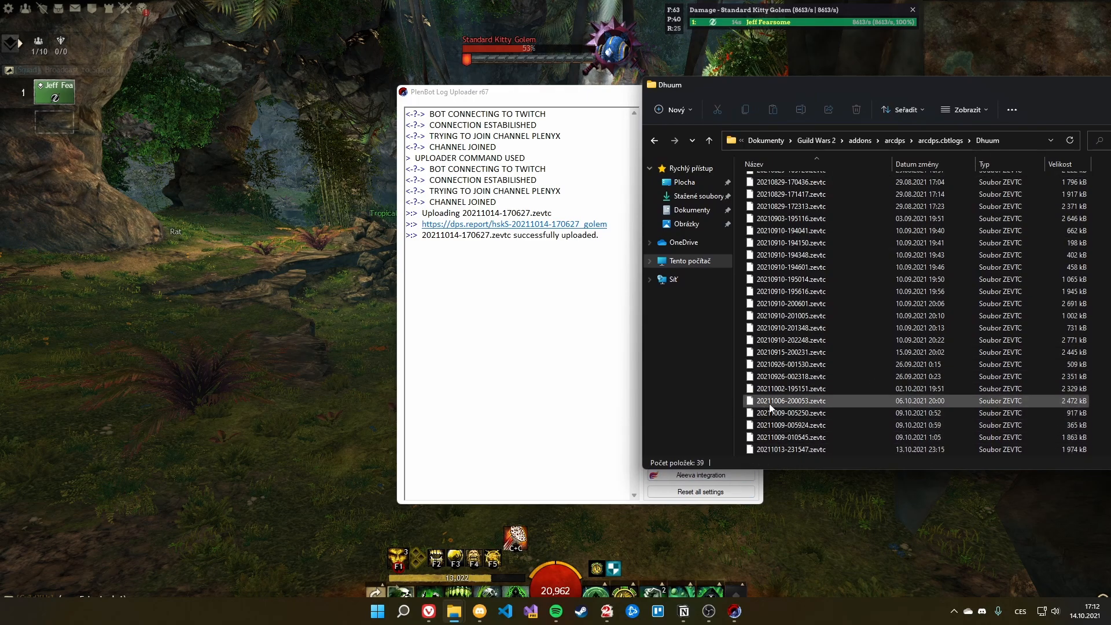
drag(775, 415, 524, 348)
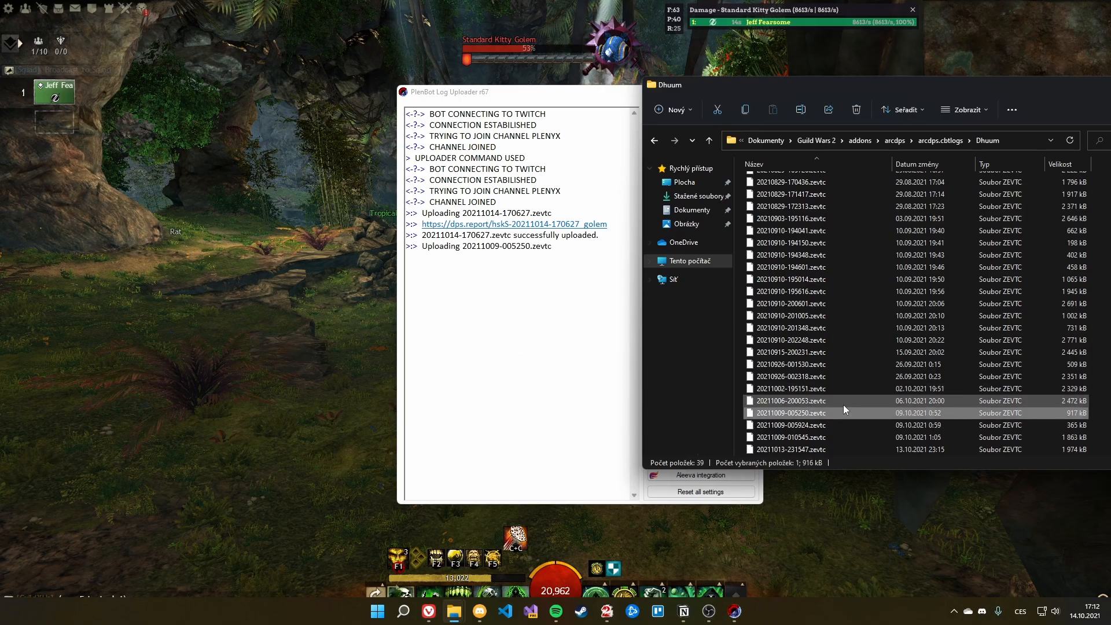
click(802, 427)
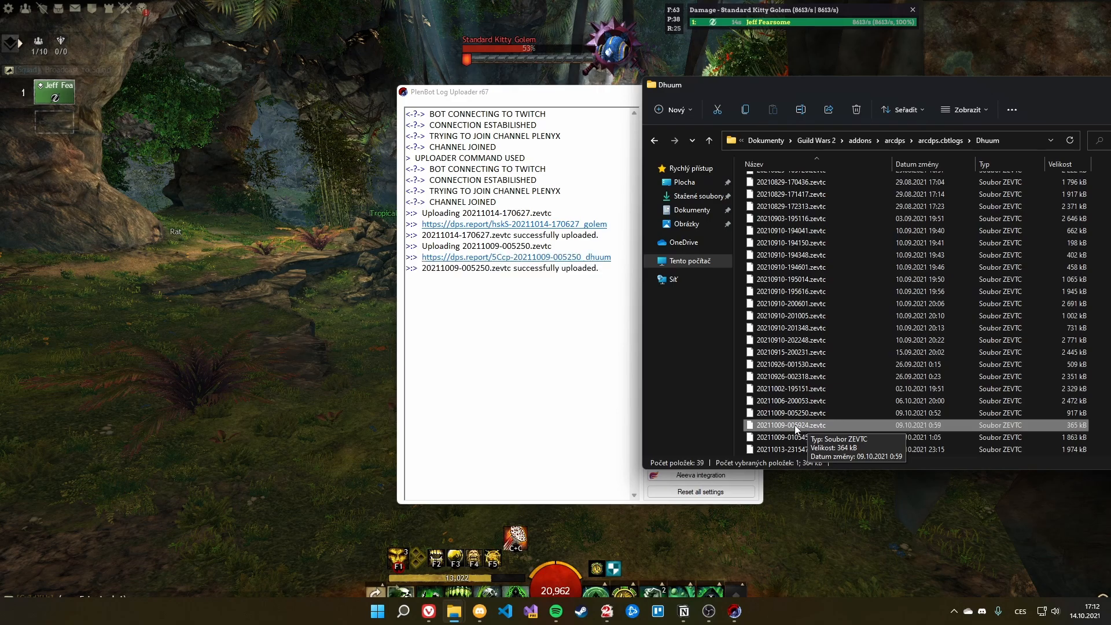
drag(796, 429, 518, 337)
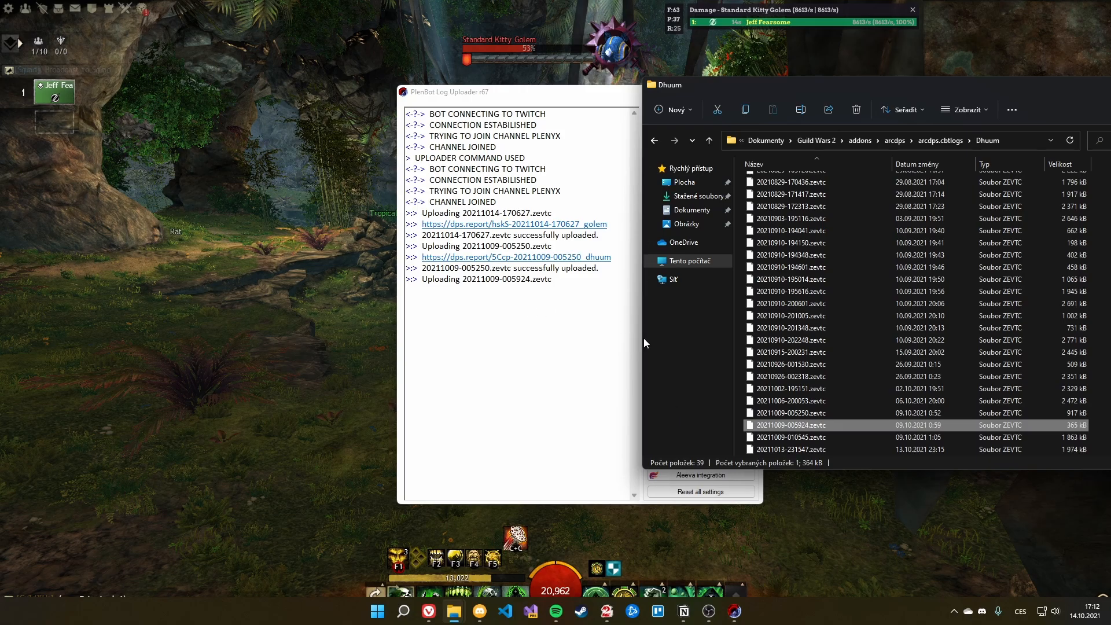
click(782, 437)
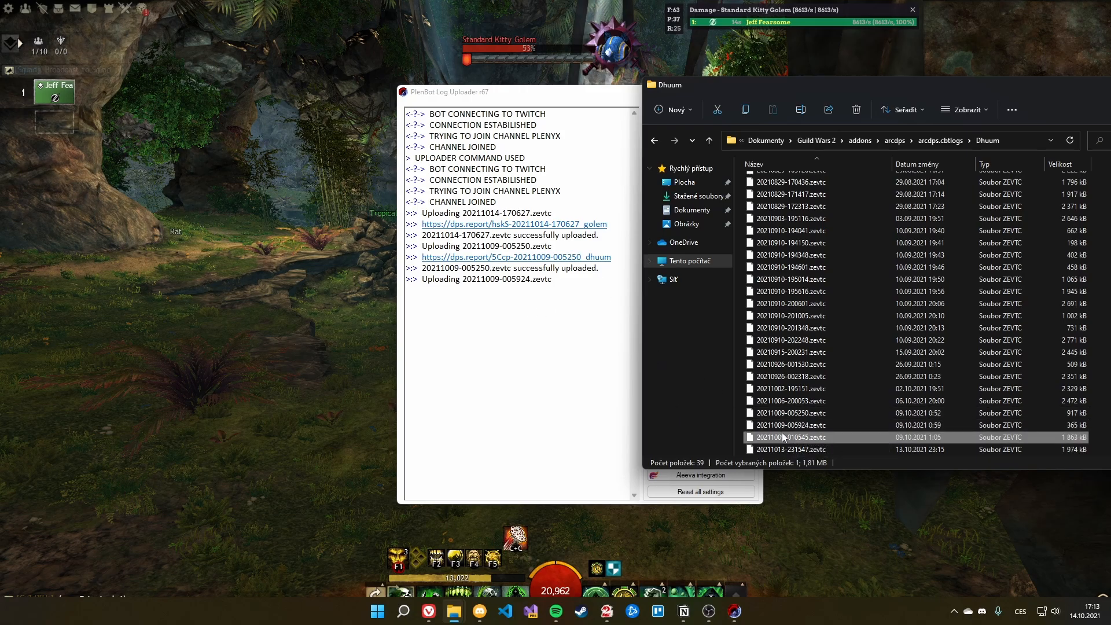
drag(785, 438, 492, 378)
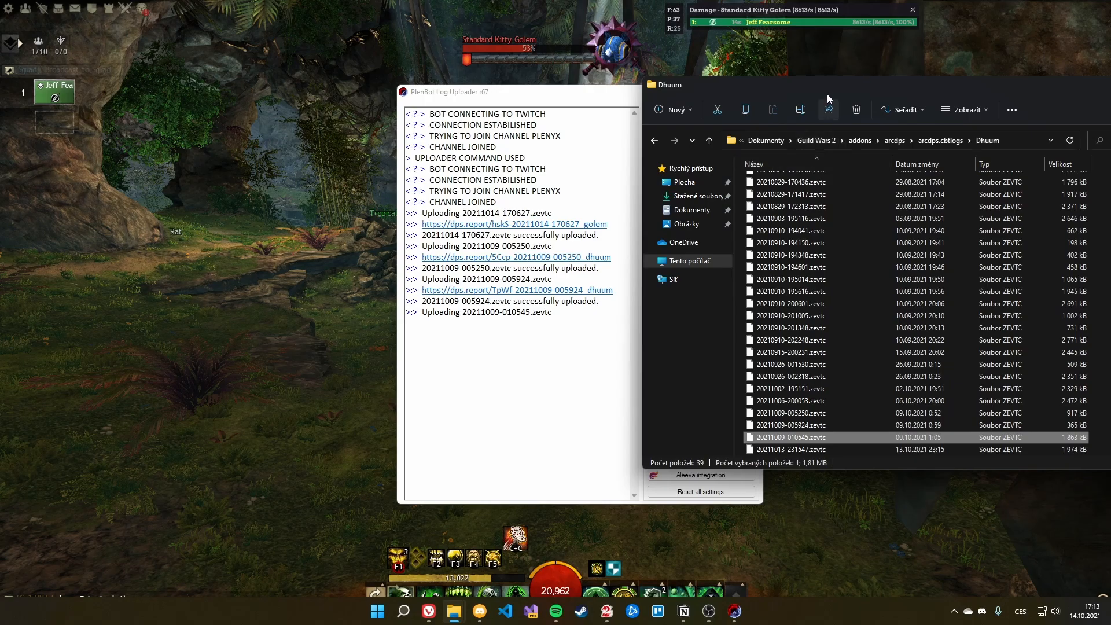
drag(827, 90, 1110, 141)
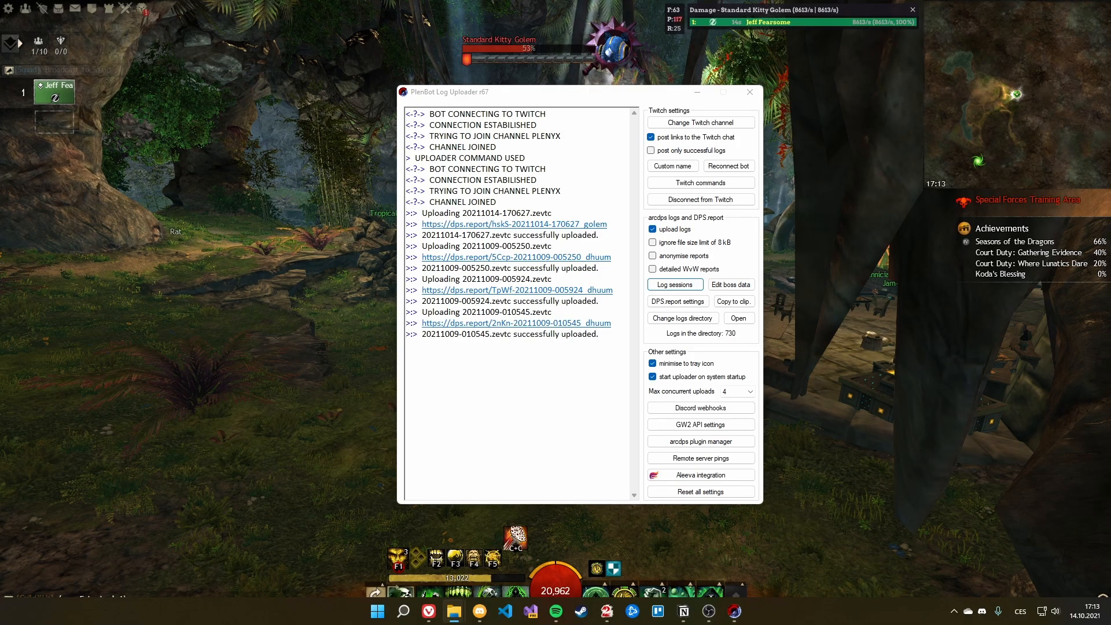
drag(1110, 110, 728, 55)
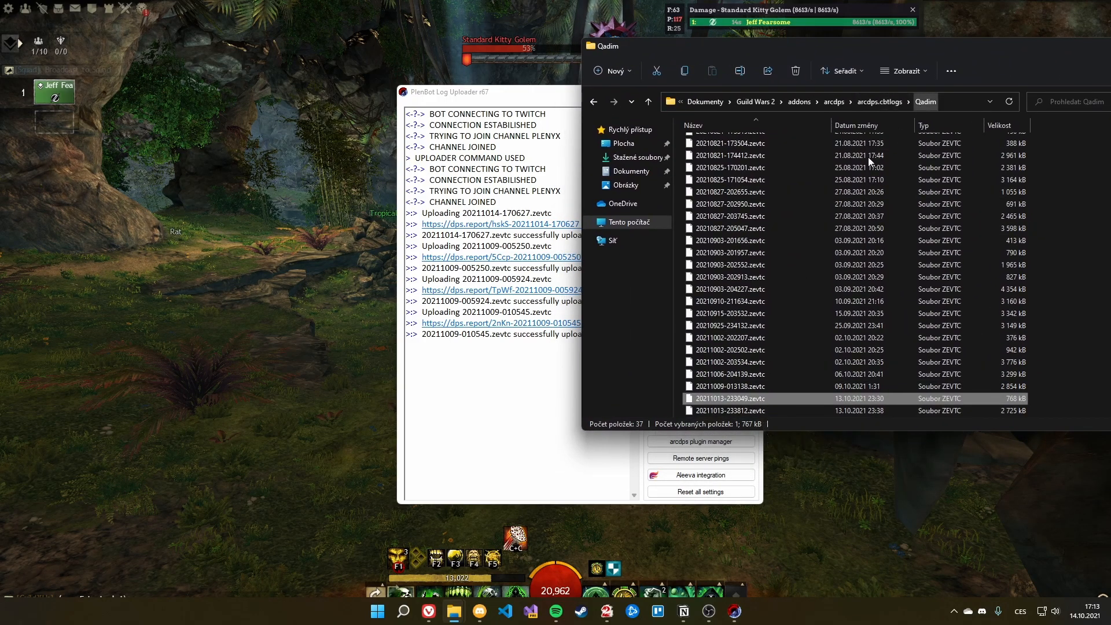
drag(708, 397, 523, 388)
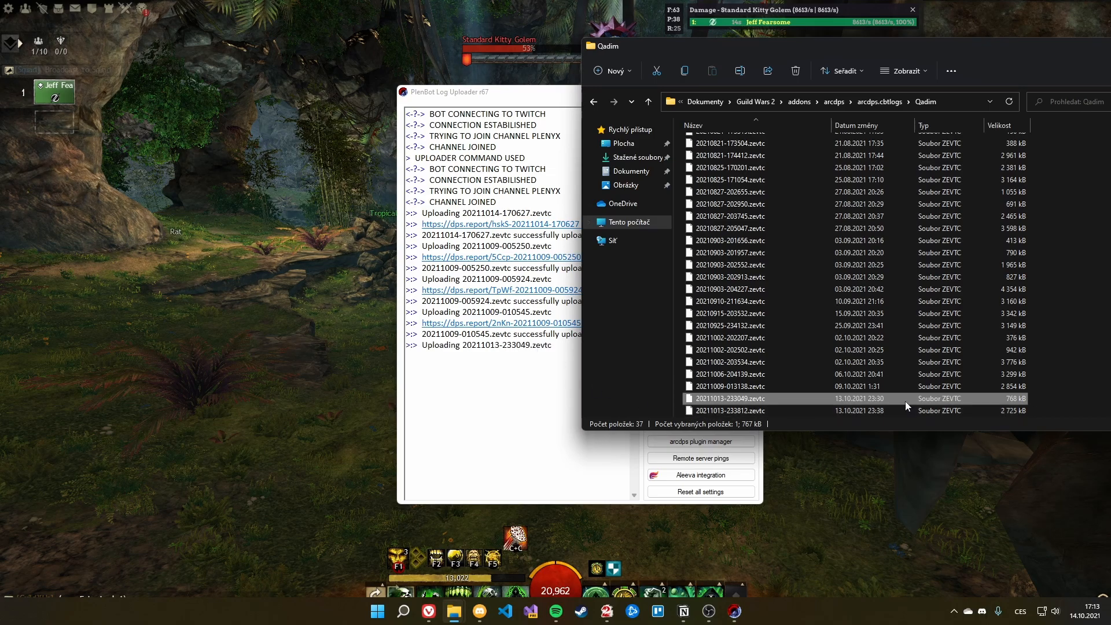
click(776, 410)
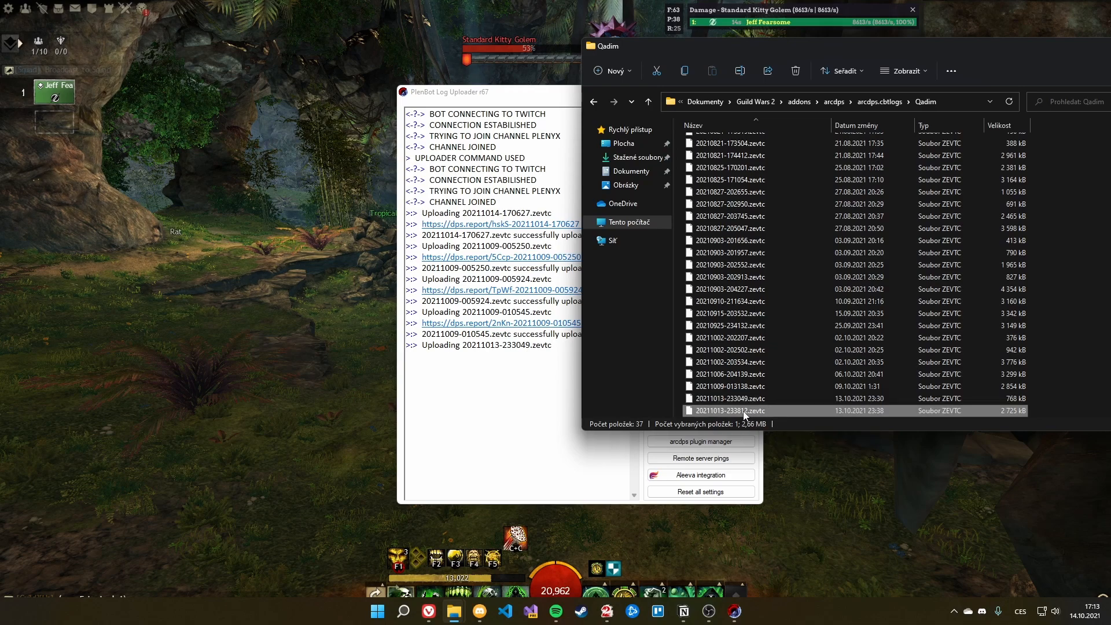
drag(746, 415, 480, 423)
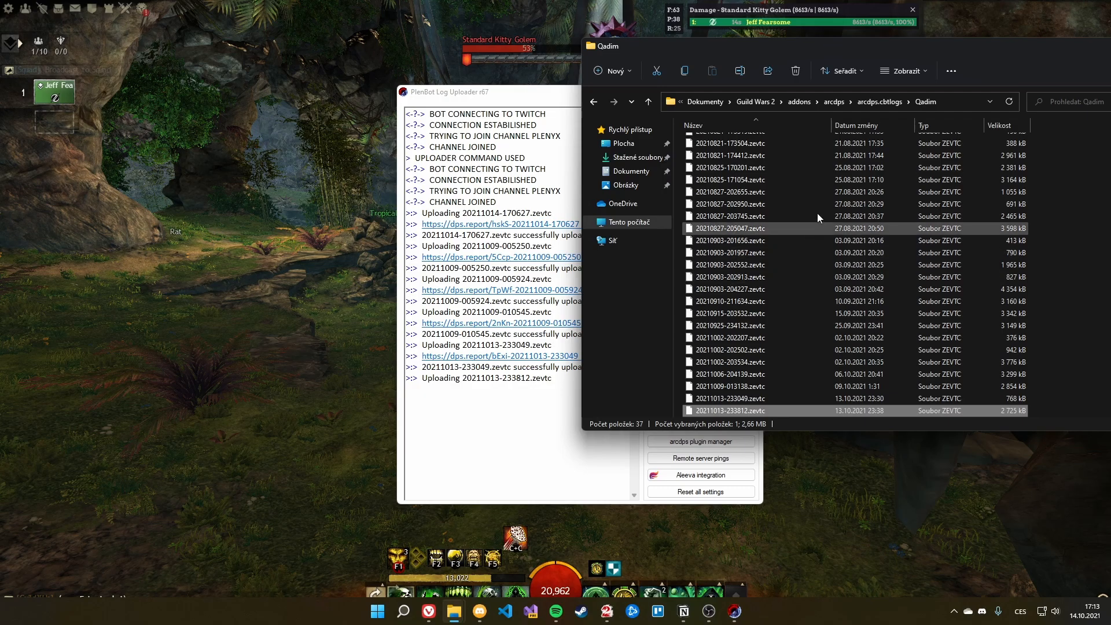
Step: Upload the Qadim the Peerless log 20211014-000206.zevtc and move Explorer off screen
click(880, 102)
scroll(783, 389, down, 3)
double_click(755, 315)
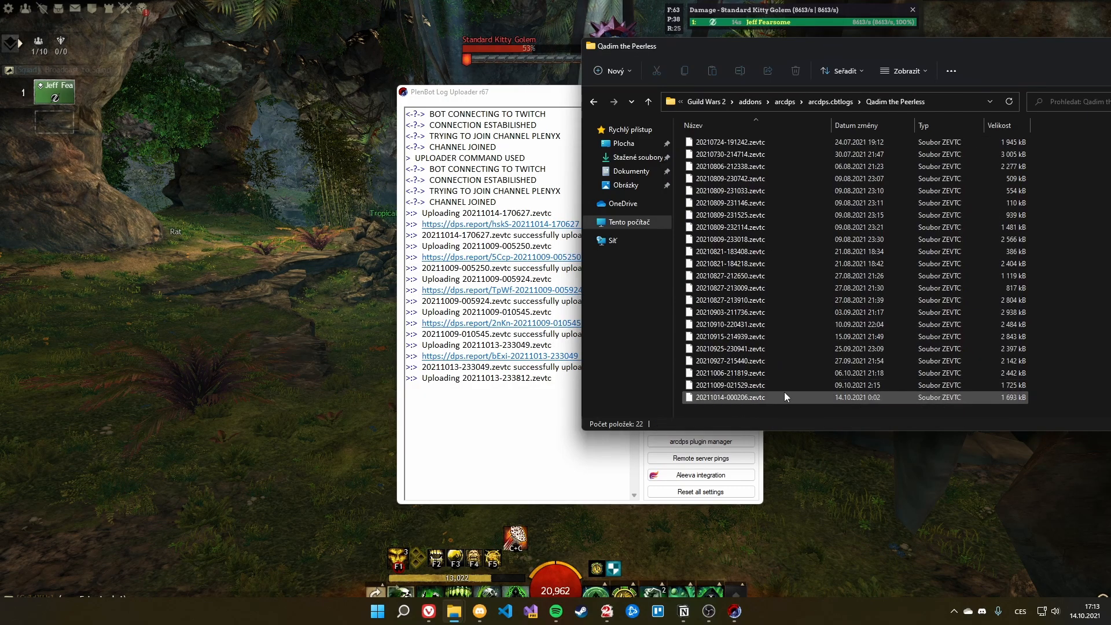
click(778, 287)
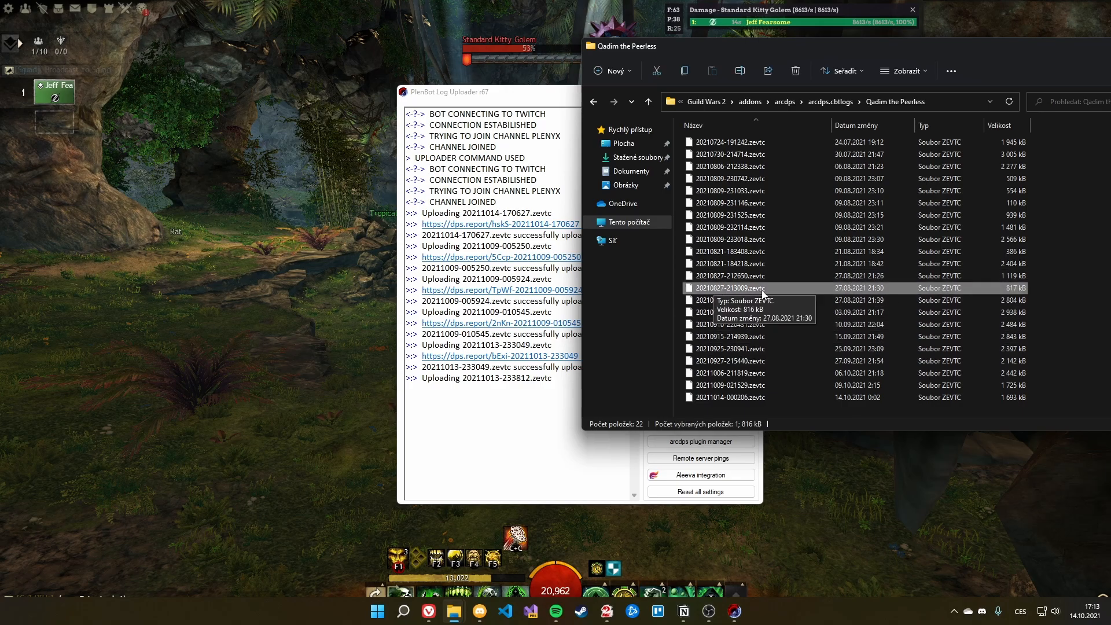
drag(799, 393, 453, 410)
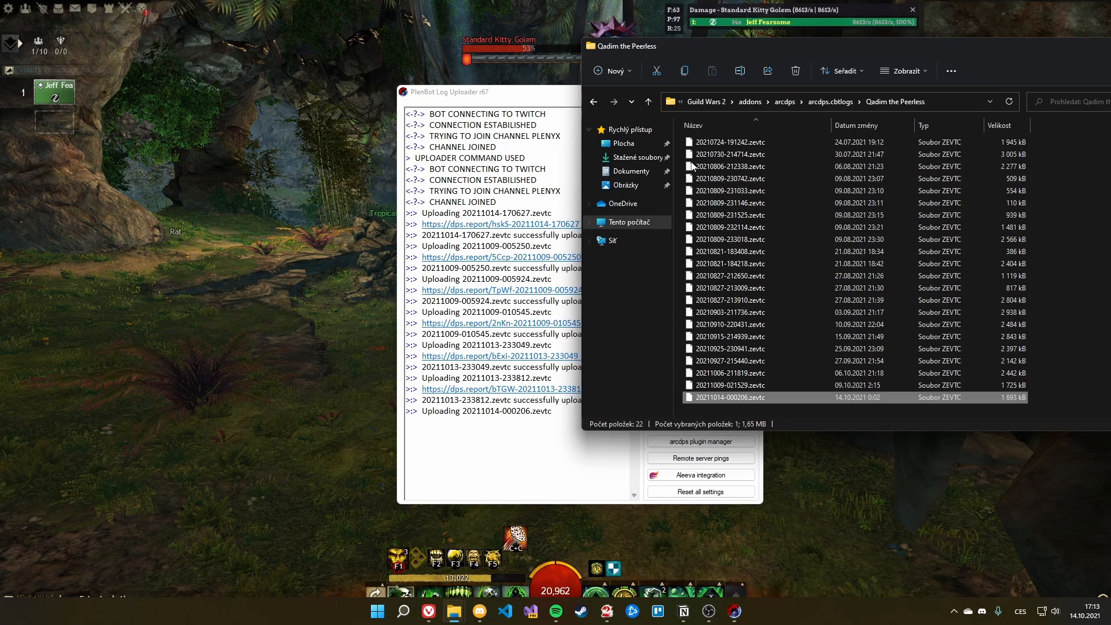
drag(719, 52, 1110, 55)
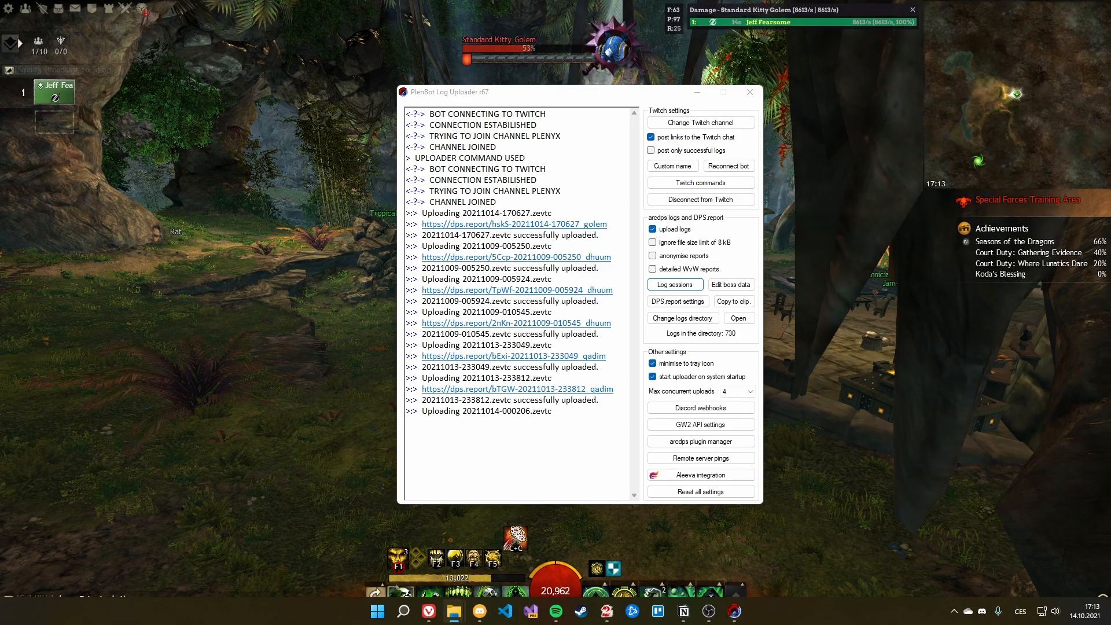
Step: Place Discord on the right, shift the uploader left, and reopen Log sessions at the upper left
drag(1110, 110, 496, 28)
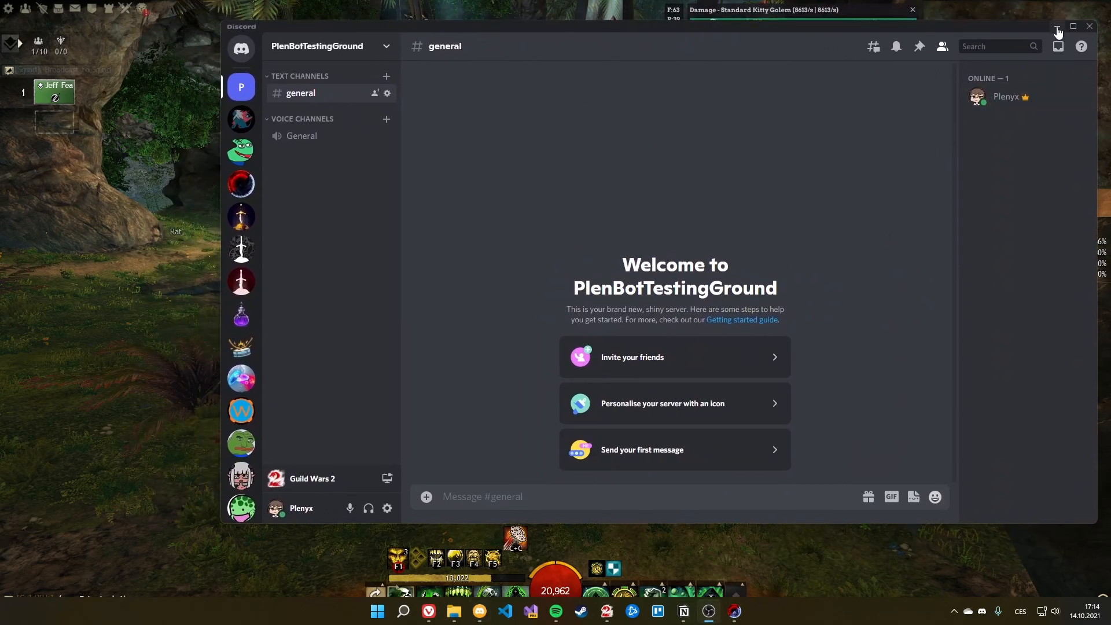
drag(360, 32, 767, 63)
drag(466, 94, 271, 86)
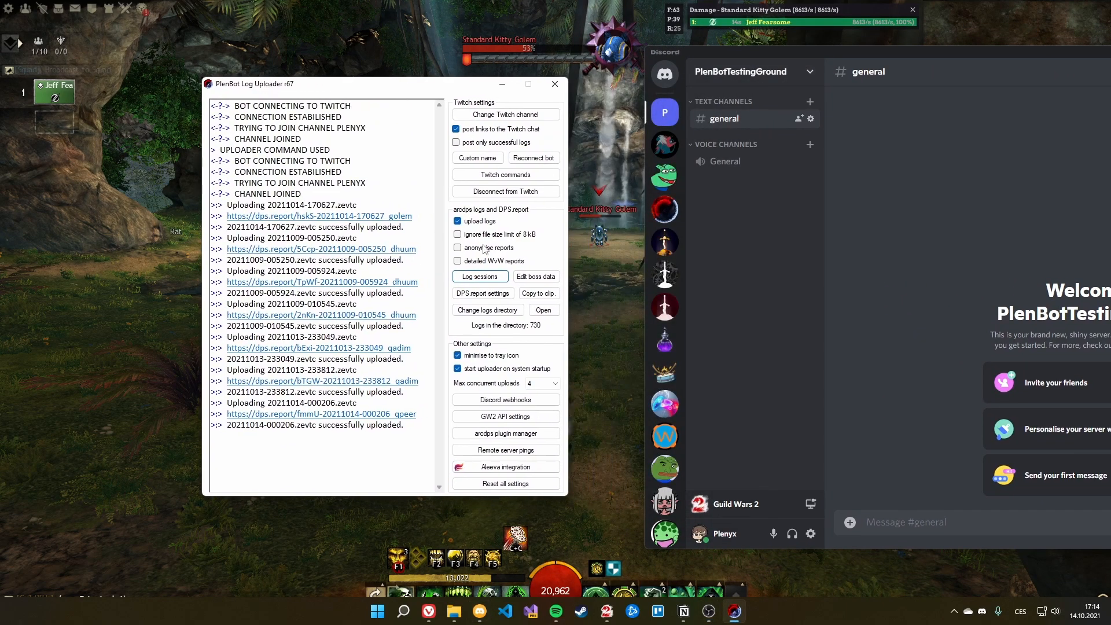
click(475, 277)
drag(434, 225, 255, 165)
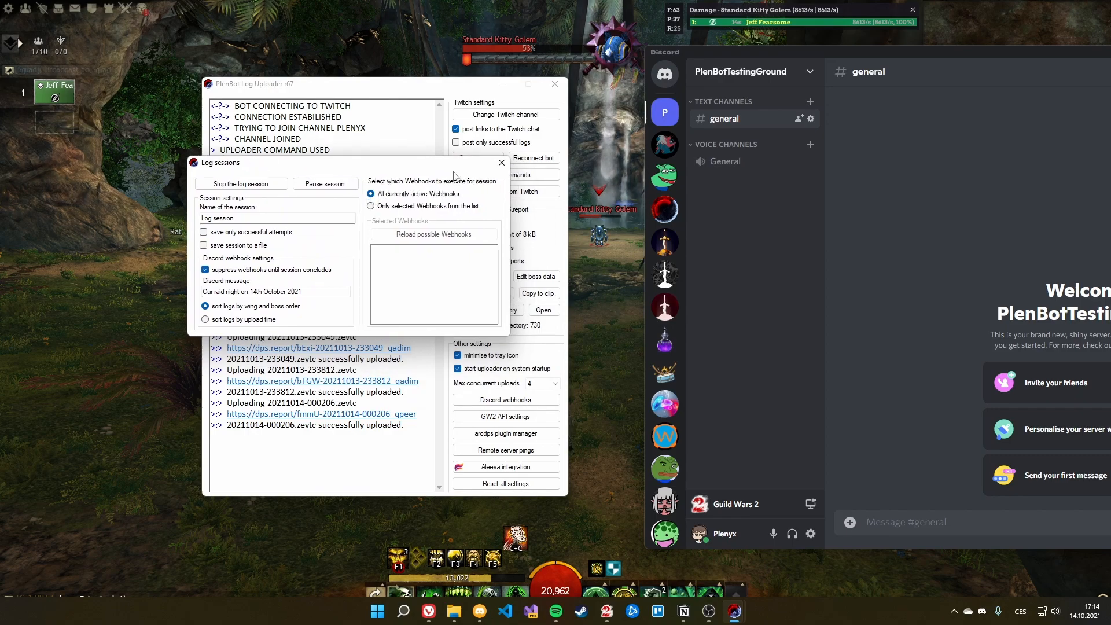
Step: Briefly switch to selected webhooks to show Session test, then revert to all active webhooks
click(413, 207)
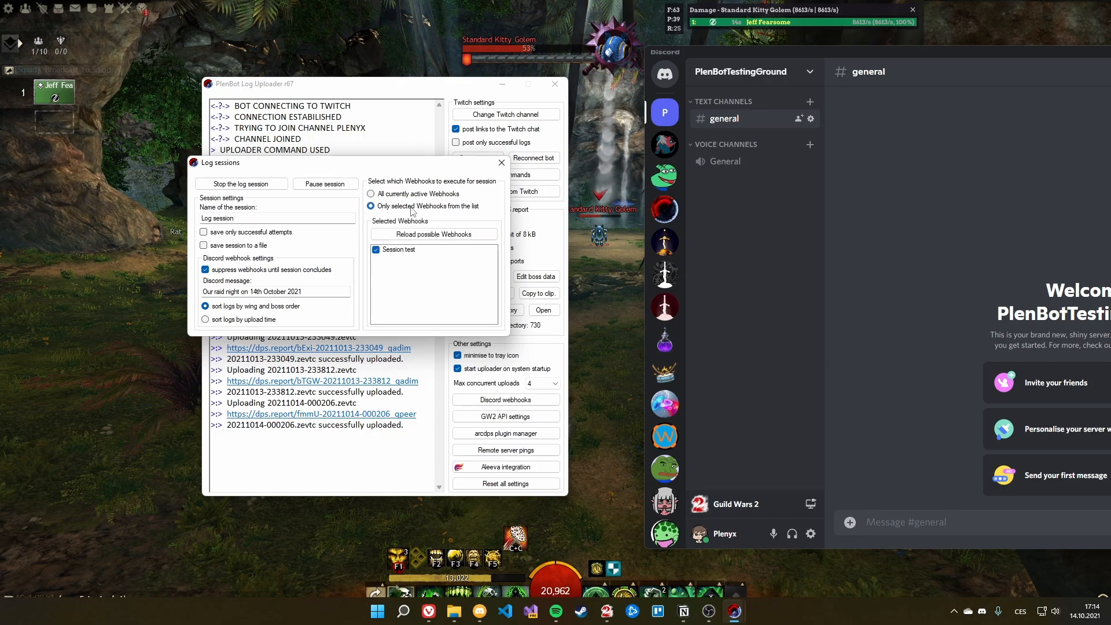
click(399, 252)
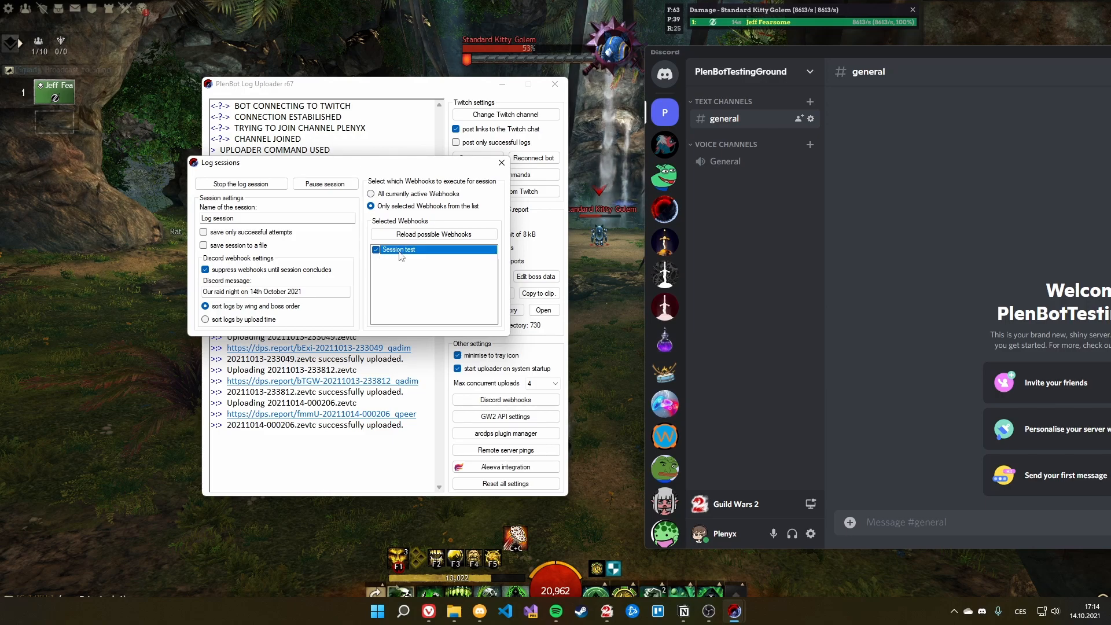
click(391, 196)
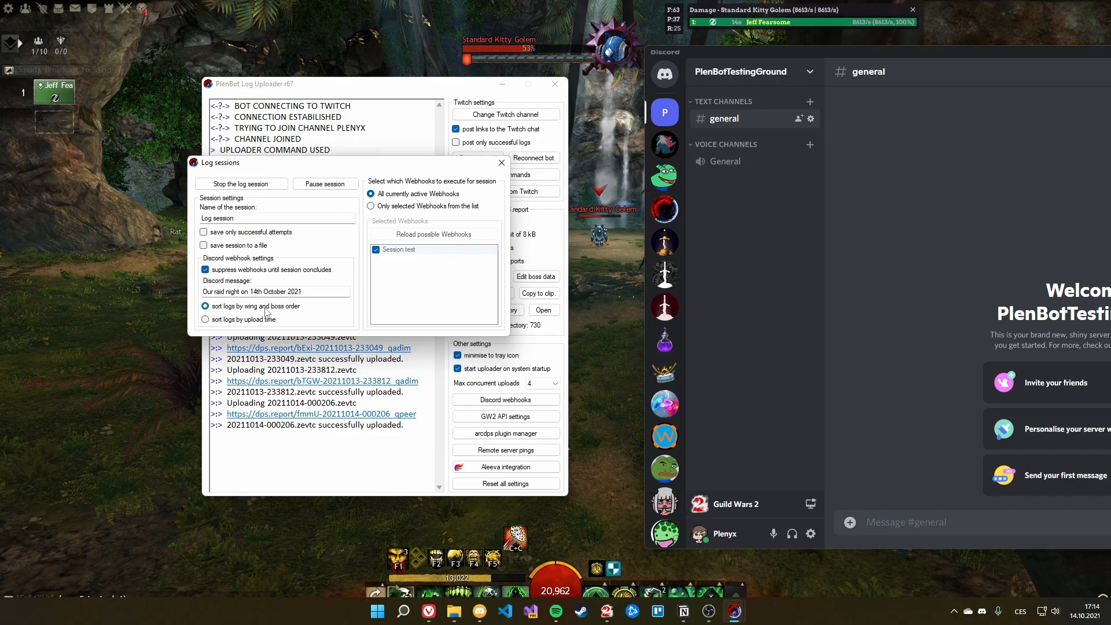
Step: Stop the log session and highlight the printed session summary with its links in the main log
click(236, 186)
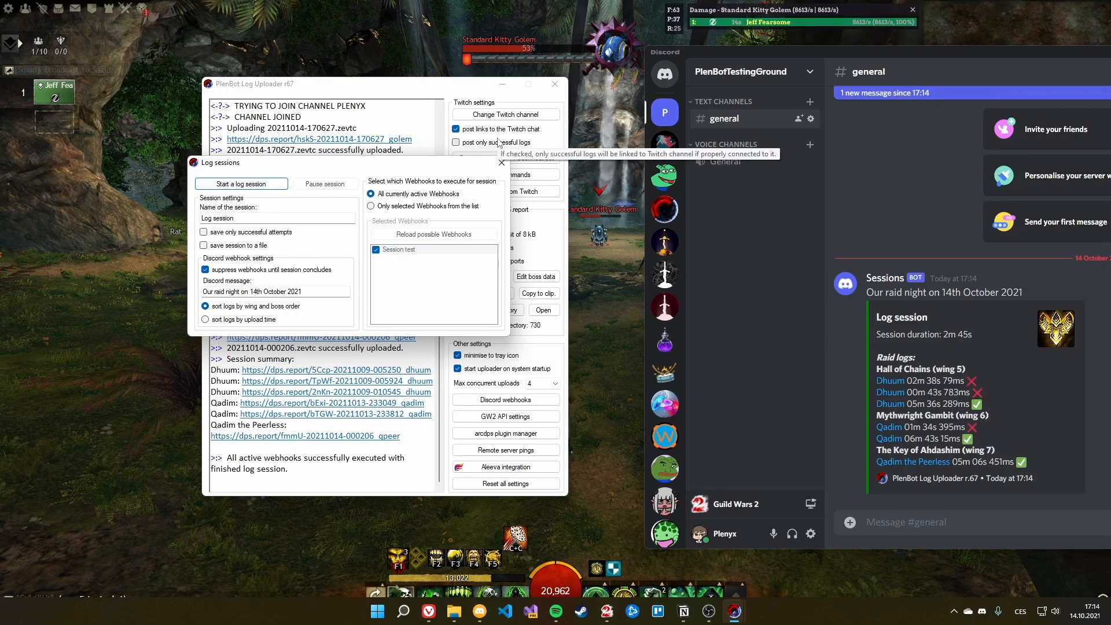
drag(326, 166, 193, 82)
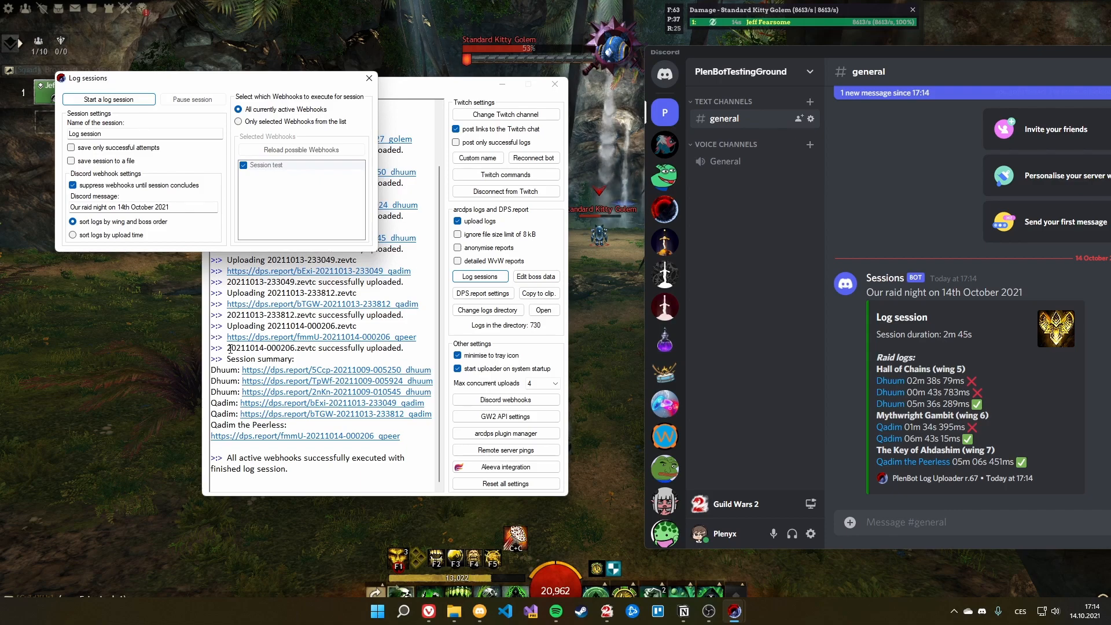
click(230, 355)
drag(230, 362, 399, 441)
click(230, 360)
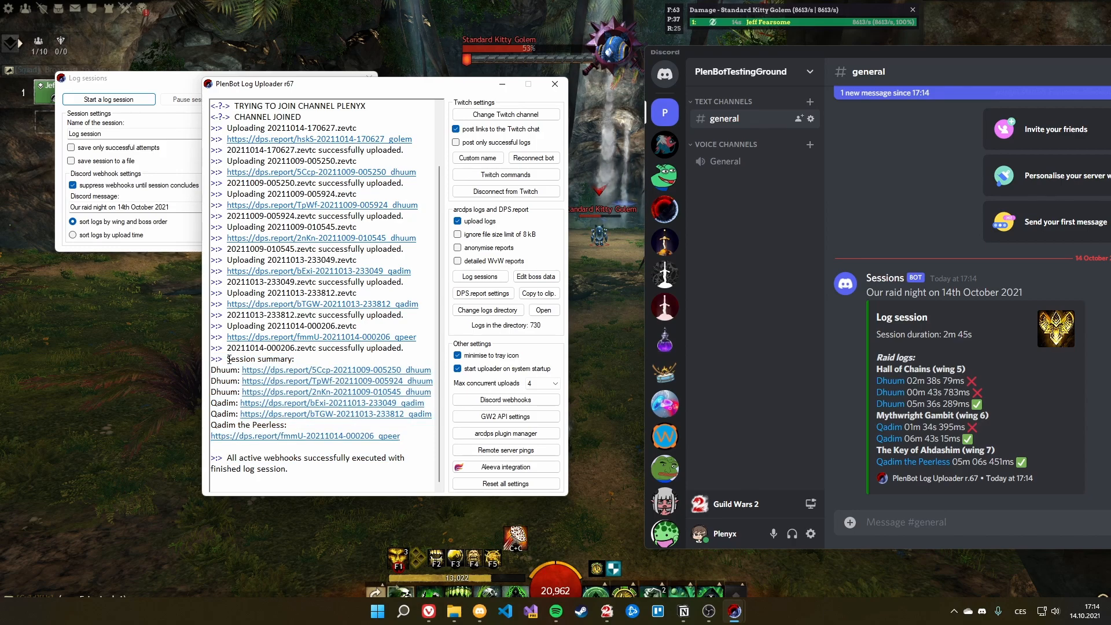
drag(230, 359, 402, 437)
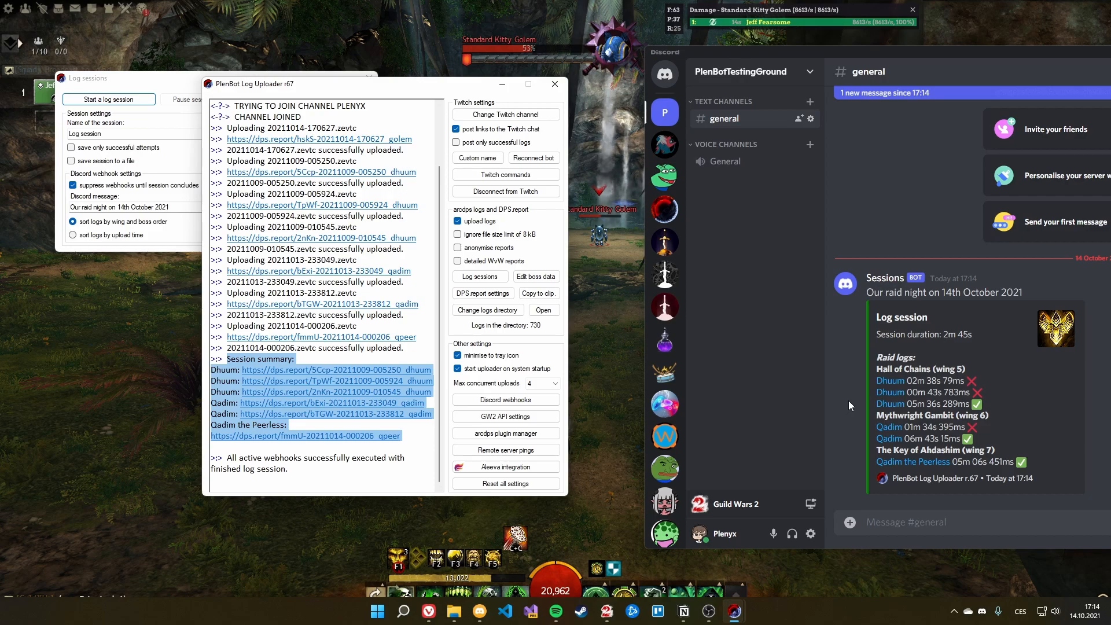
Step: Bring Discord in front and highlight the Sessions embed's Log session title
key(alt+Tab)
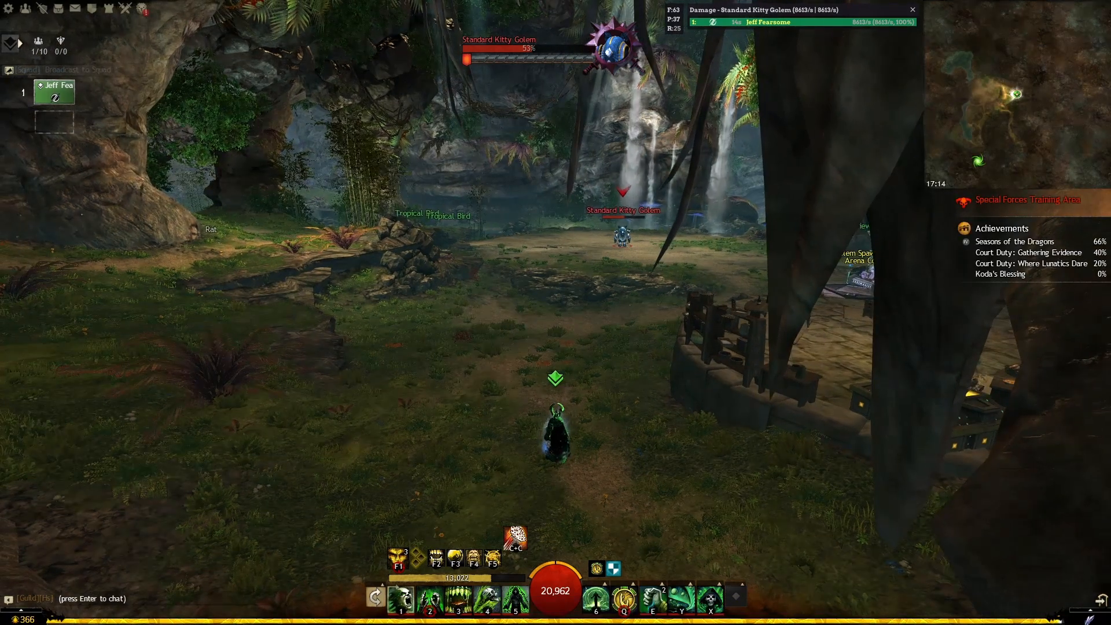
key(alt+Tab)
drag(845, 53, 849, 52)
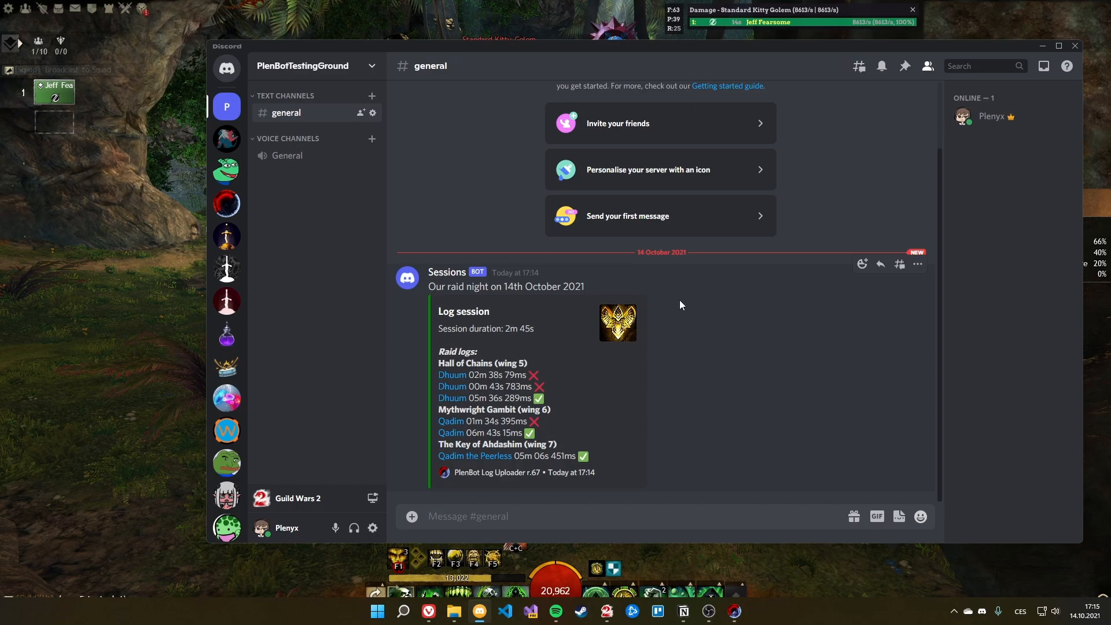
drag(495, 312, 591, 289)
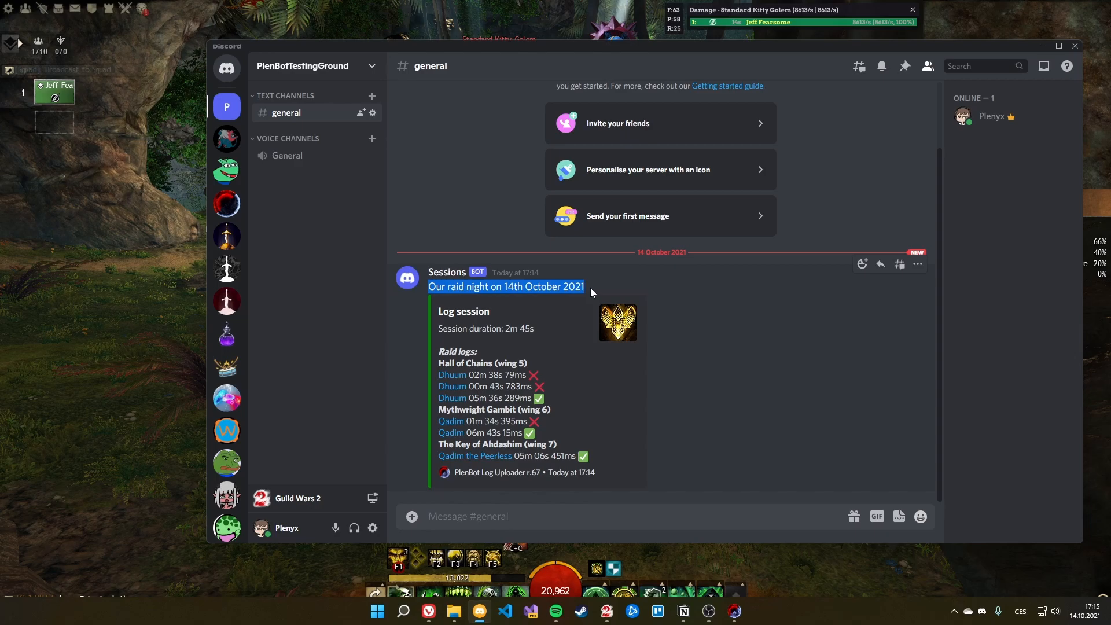
click(591, 287)
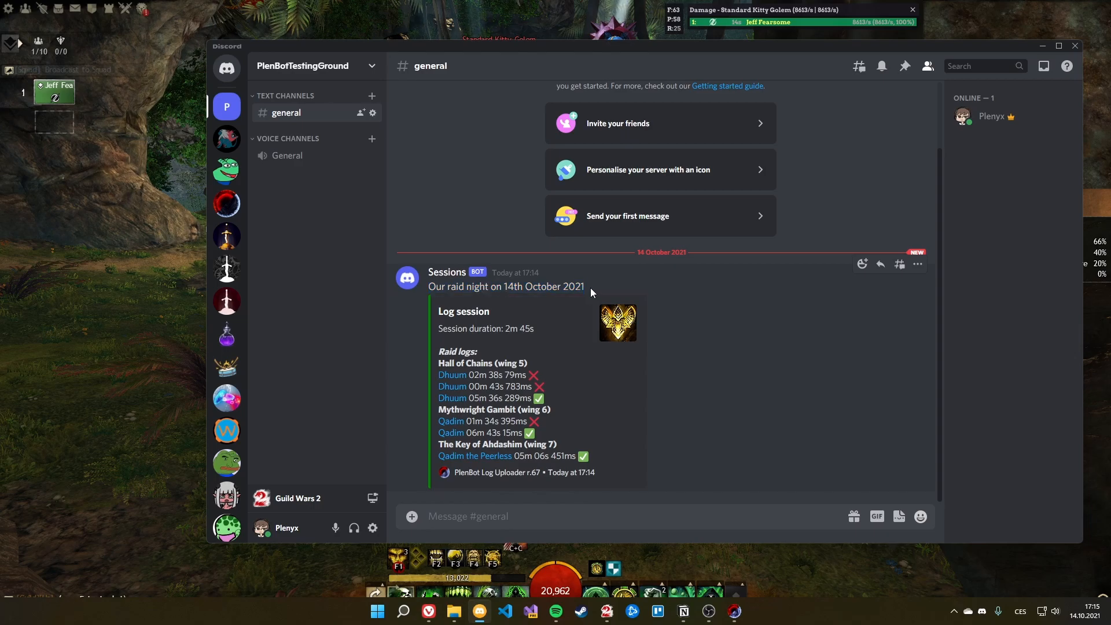
Step: Highlight the Hall of Chains heading, a Dhuum time, Mythwright Gambit heading and 'Today at 17:14' footer
drag(453, 365, 505, 365)
click(505, 364)
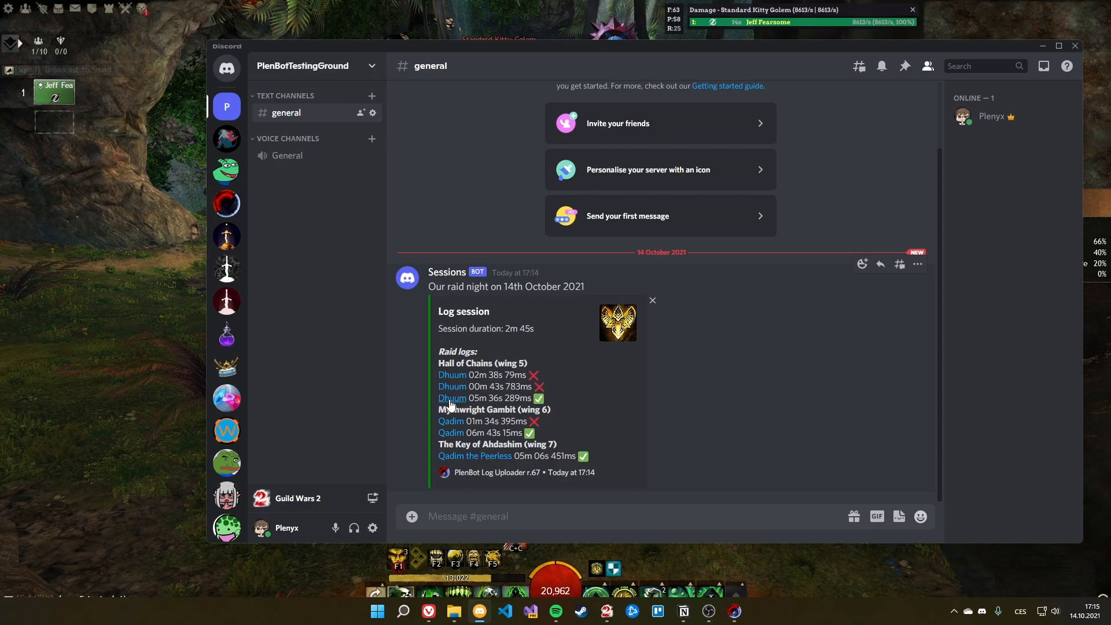
drag(491, 388, 546, 390)
click(560, 397)
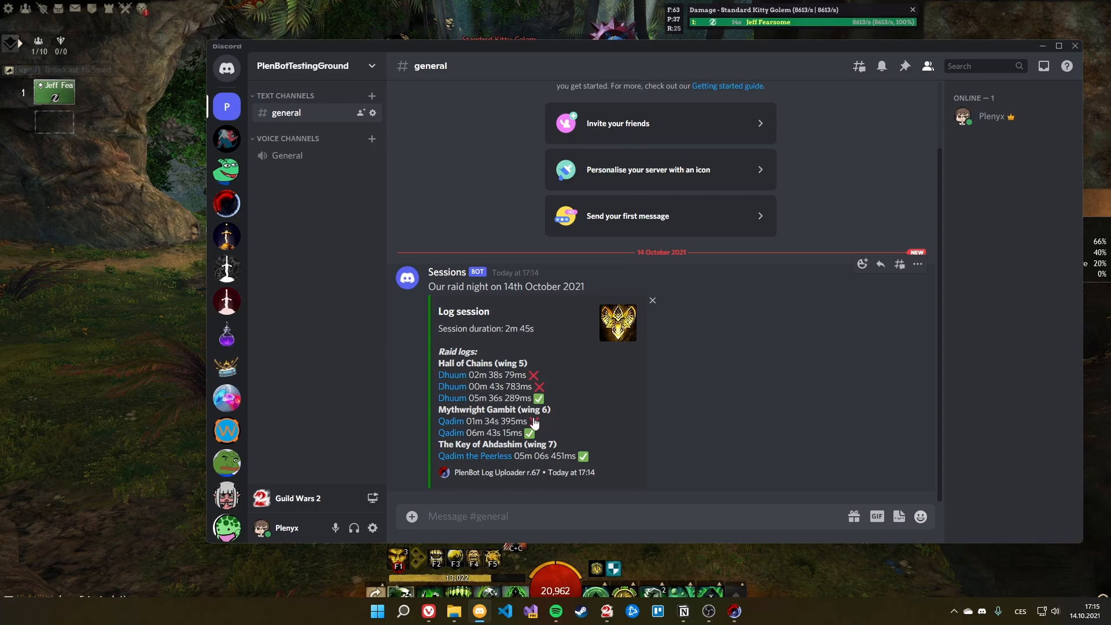
drag(447, 410, 558, 415)
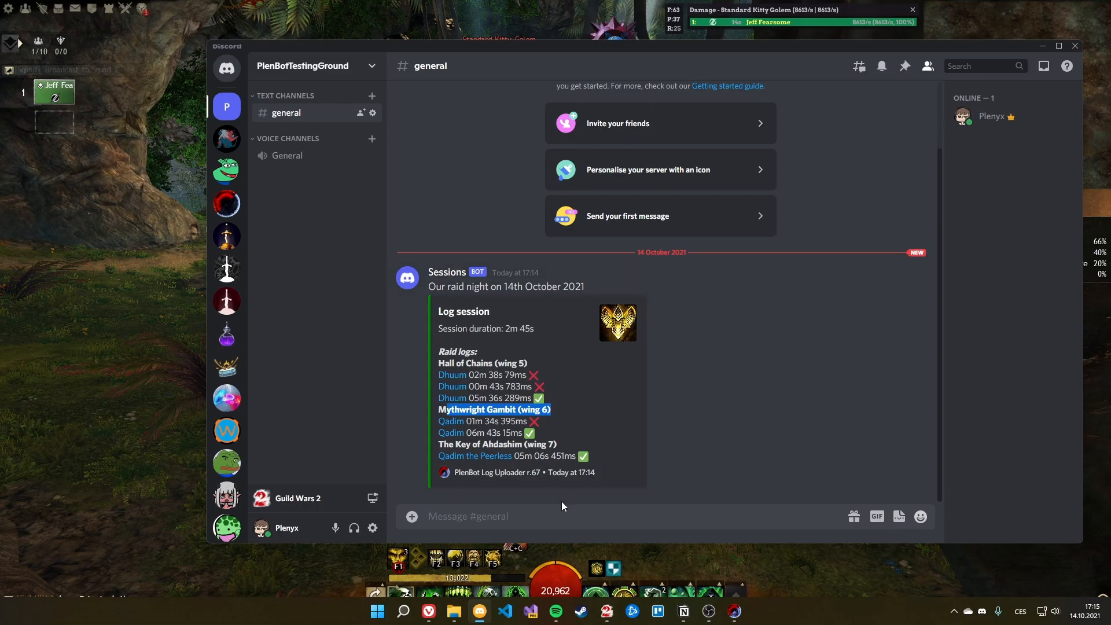
drag(579, 472, 598, 473)
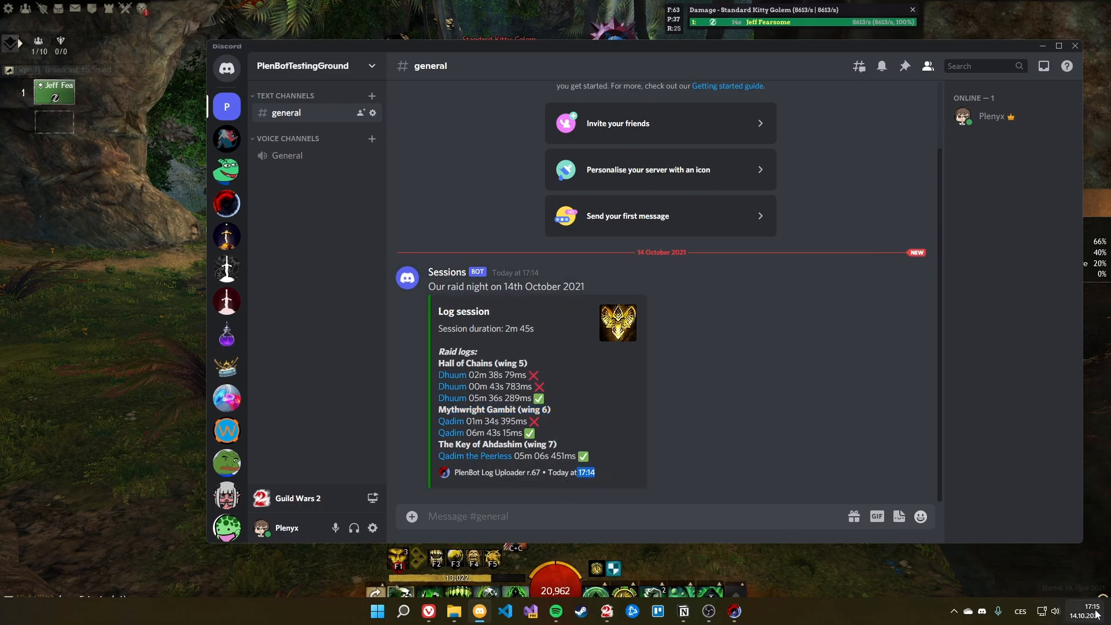
drag(596, 473, 548, 472)
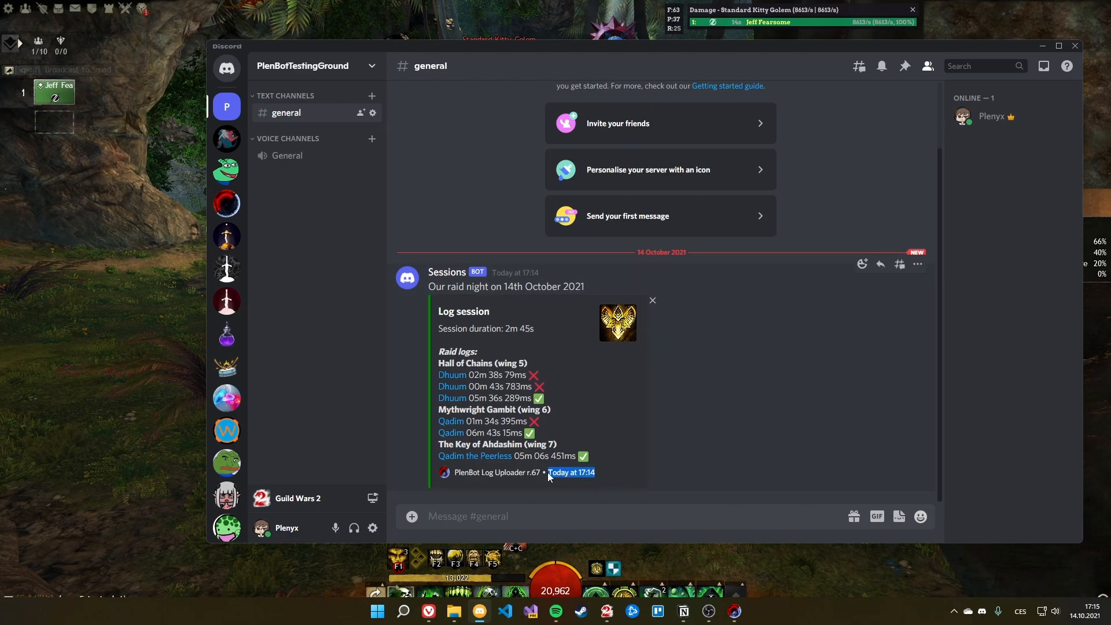
click(721, 496)
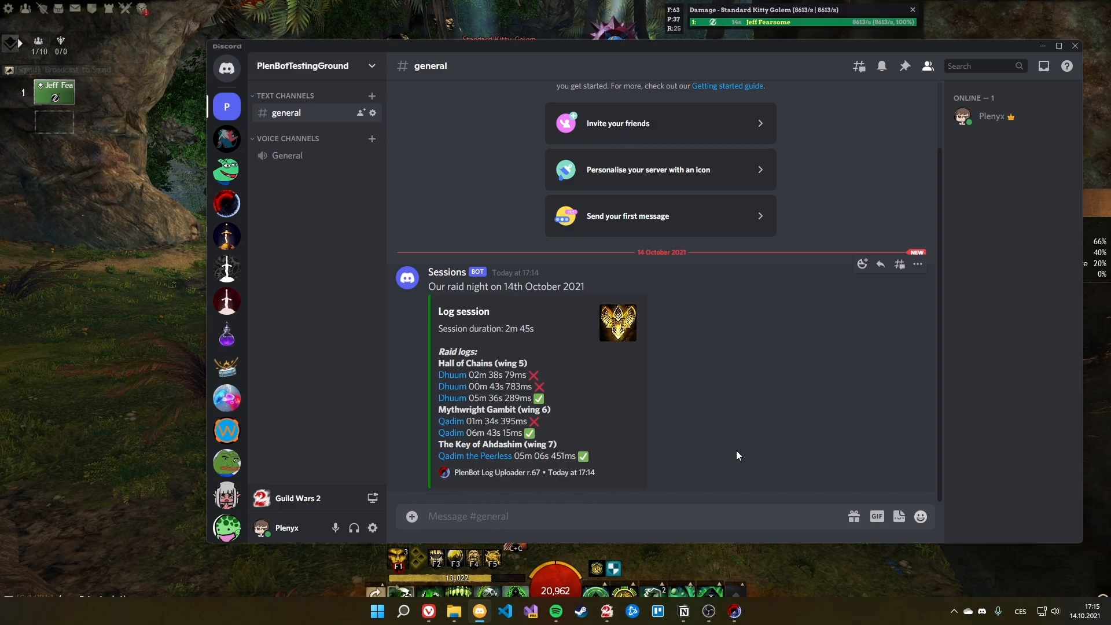
Step: Close the log session settings and move the uploader aside to reveal Discord
mouse_move(735, 612)
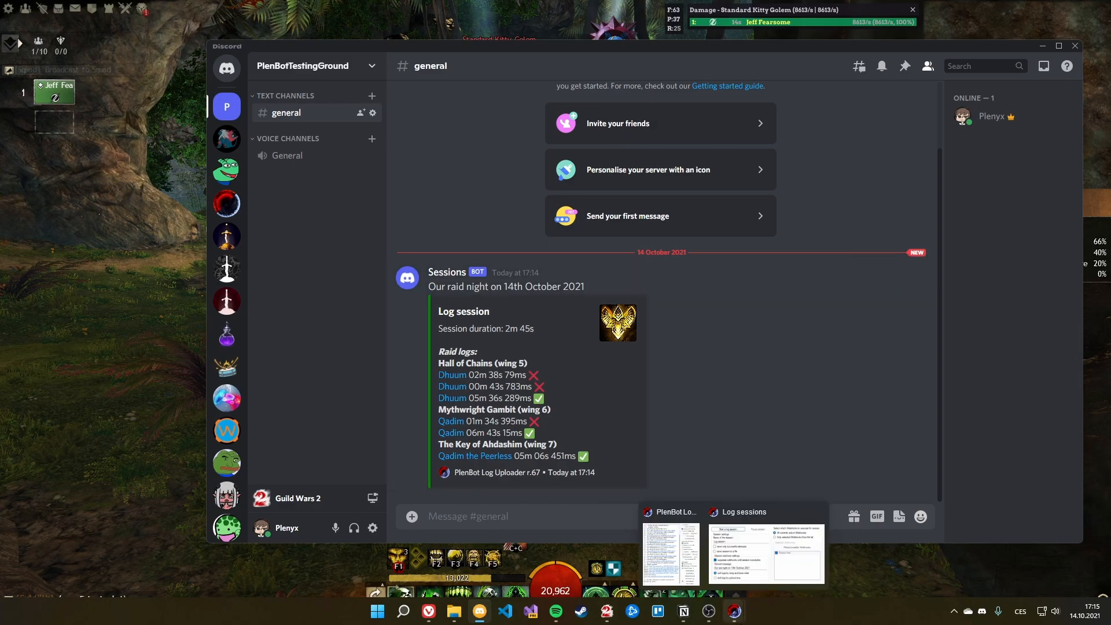
click(747, 574)
drag(160, 76, 545, 246)
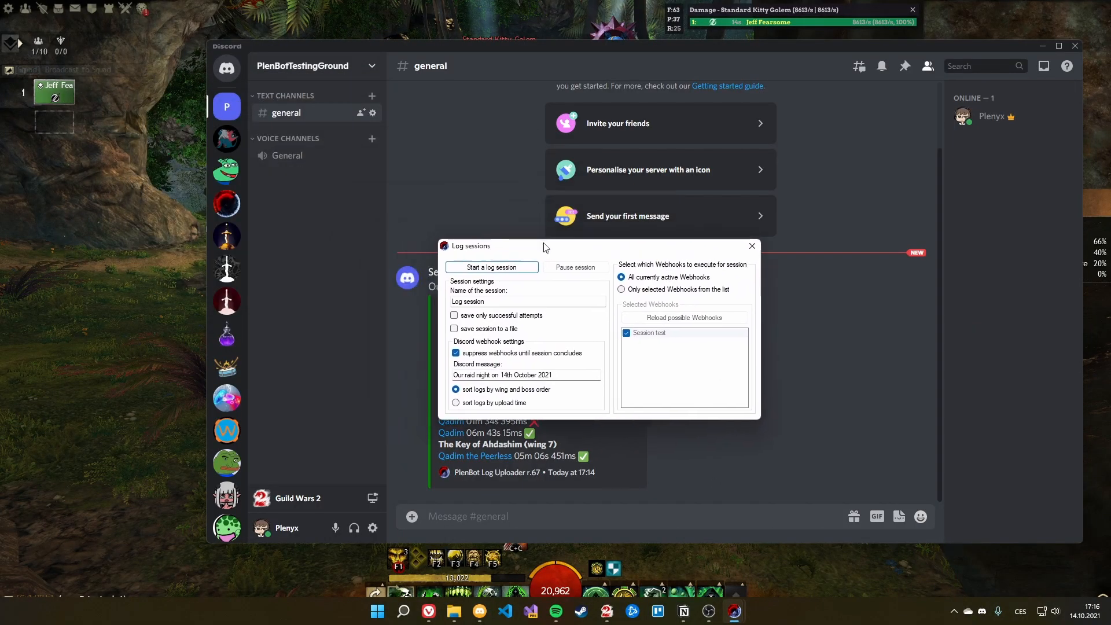
click(490, 265)
mouse_move(735, 611)
click(733, 547)
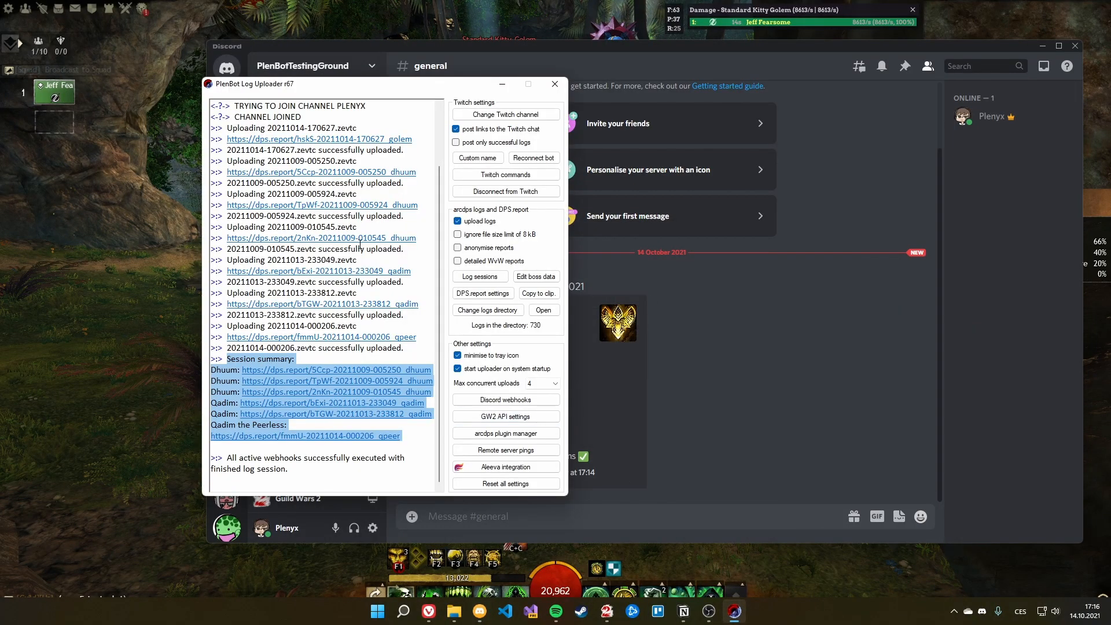
click(313, 451)
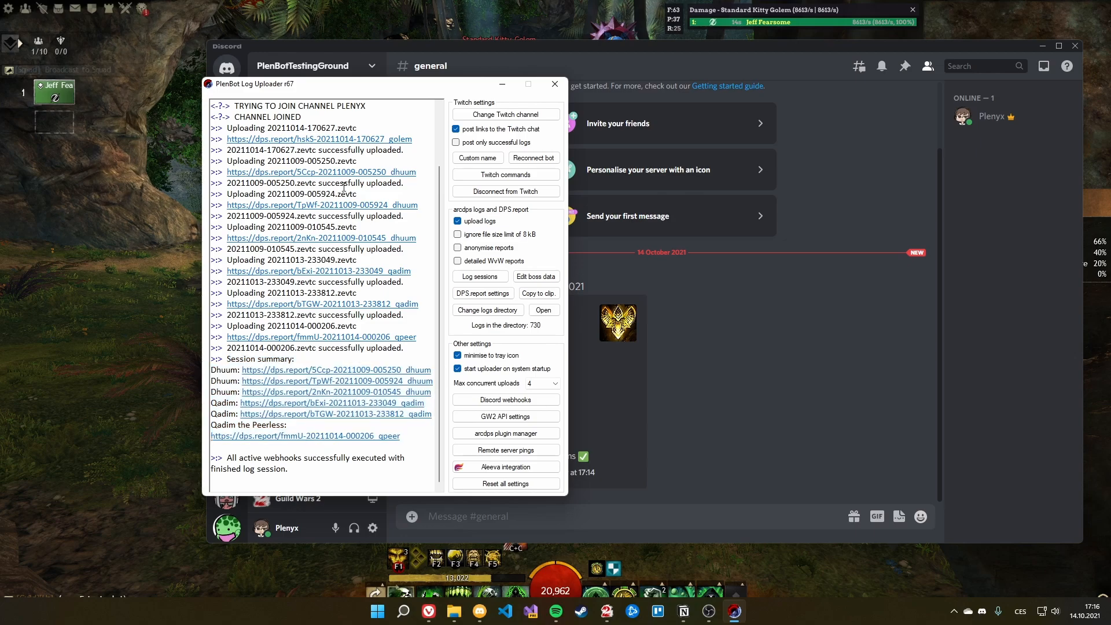
drag(356, 84, 580, 88)
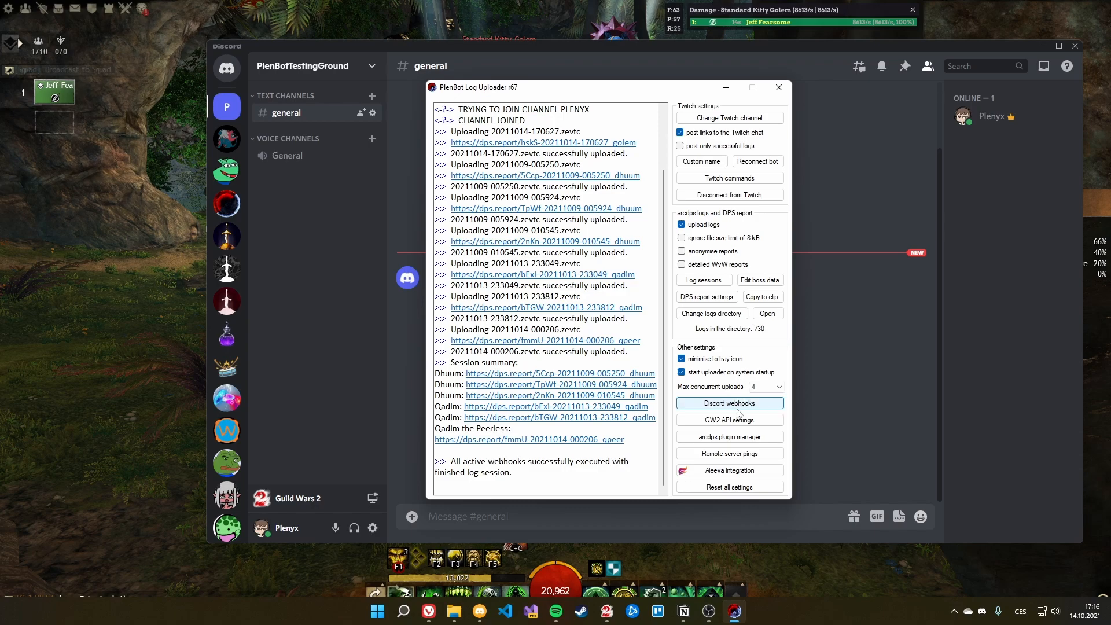
drag(479, 90, 715, 91)
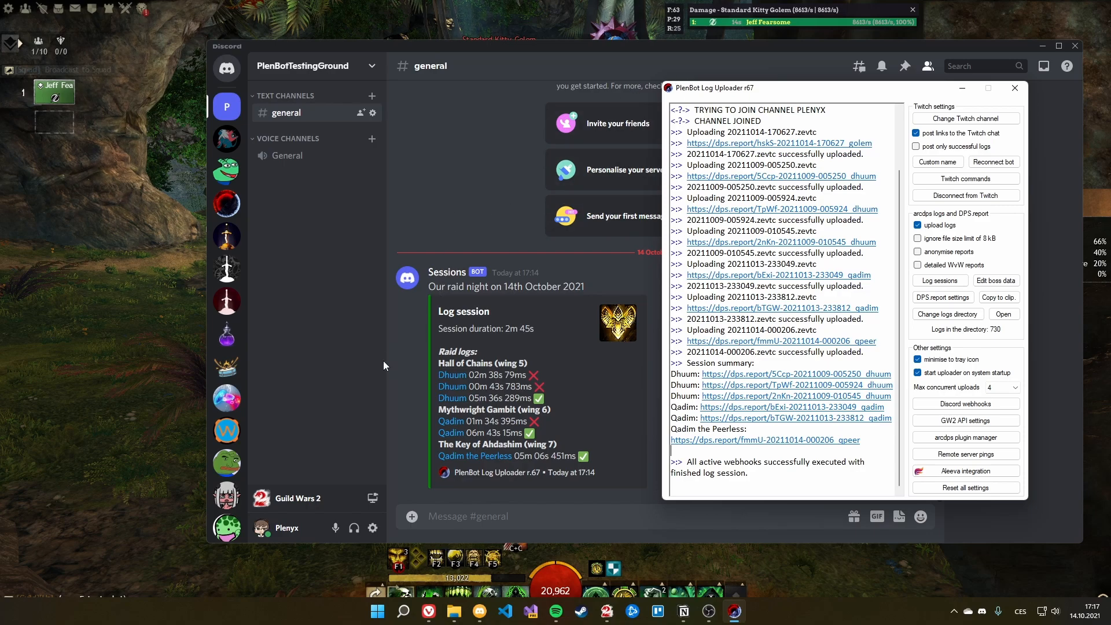
Step: Delete the Sessions post from Discord's #general channel and switch back to the uploader
click(397, 375)
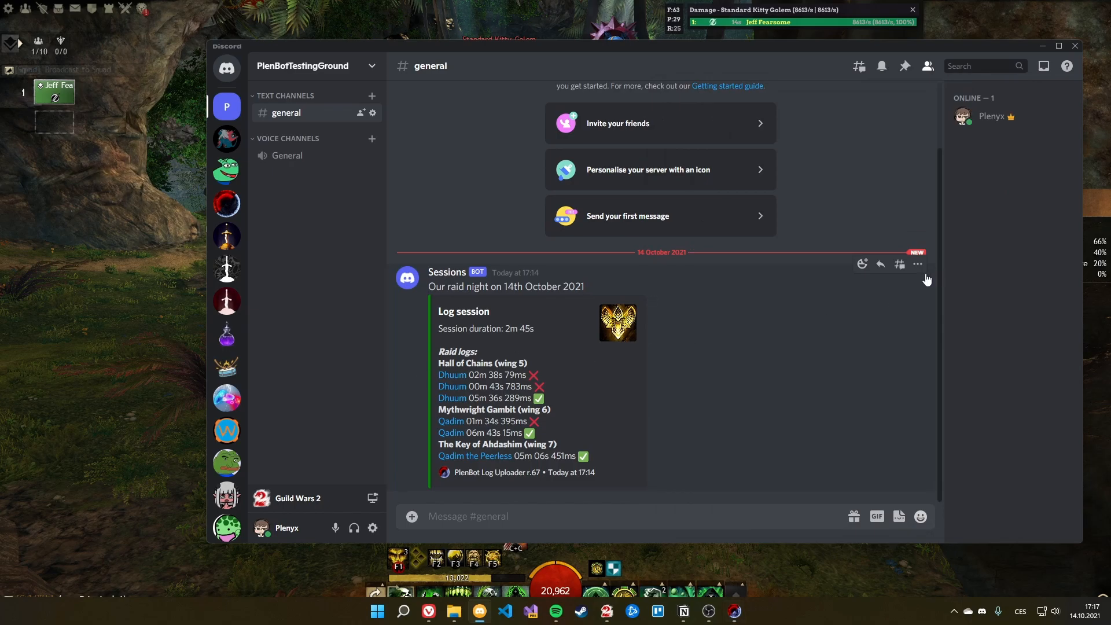
click(919, 264)
click(841, 388)
click(734, 457)
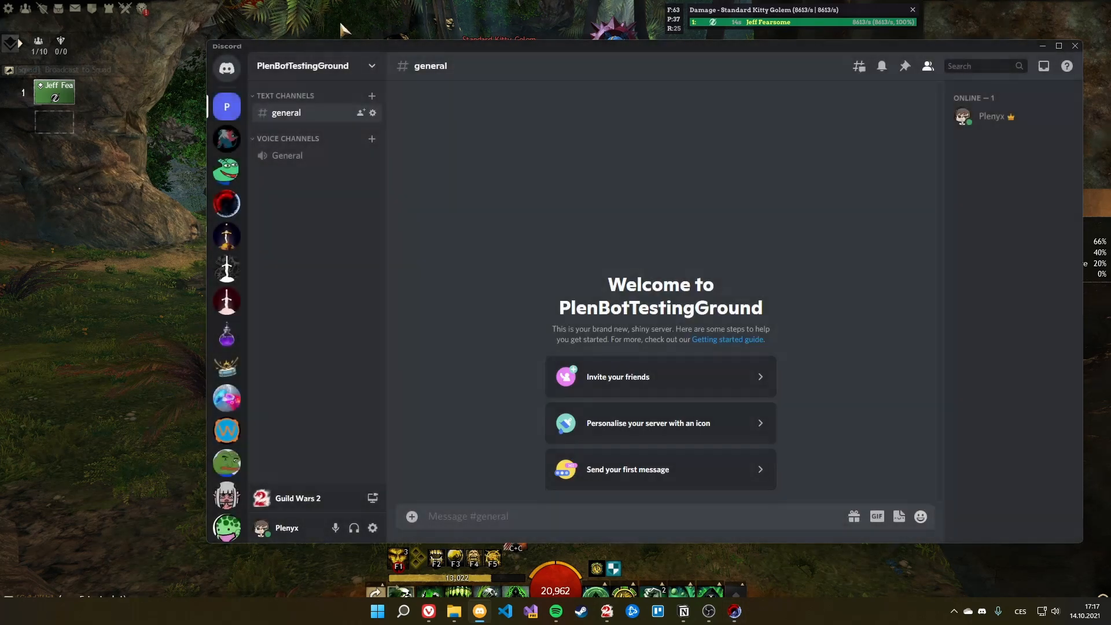
key(alt+Tab)
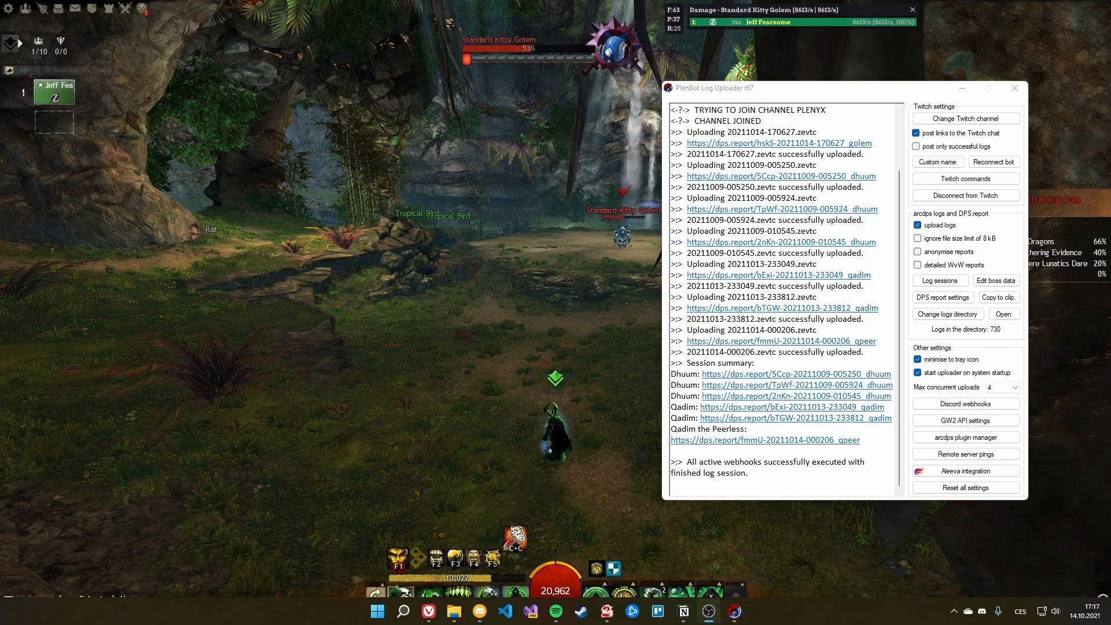
Step: Move the uploader to the centre-left and open its arcdps plugin manager
drag(844, 93, 533, 103)
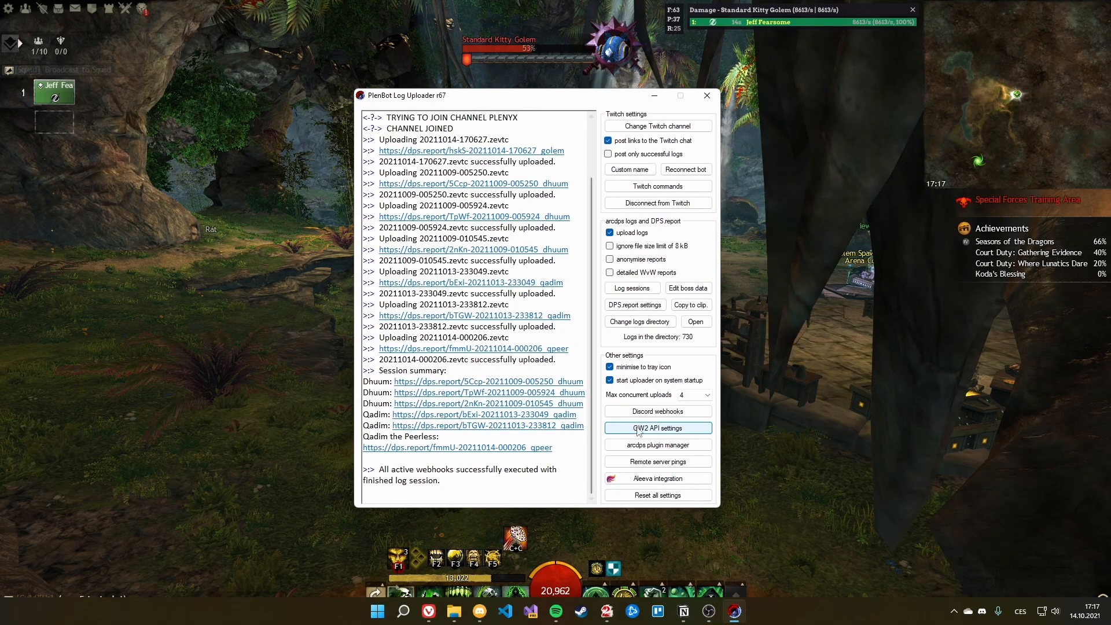
click(658, 445)
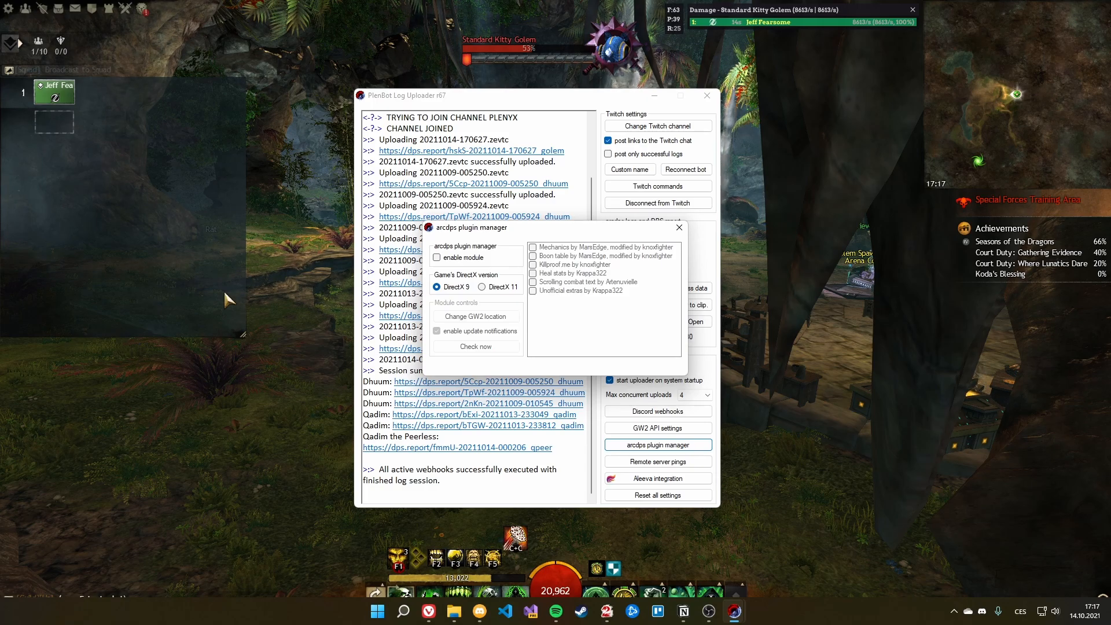
click(264, 278)
key(Escape)
click(524, 281)
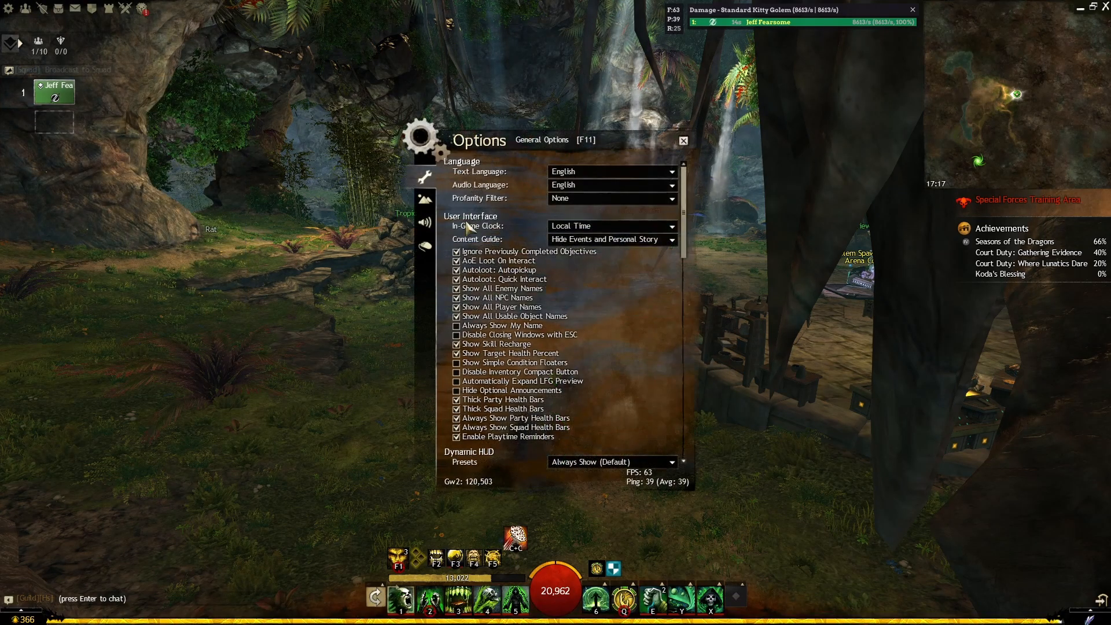
click(425, 199)
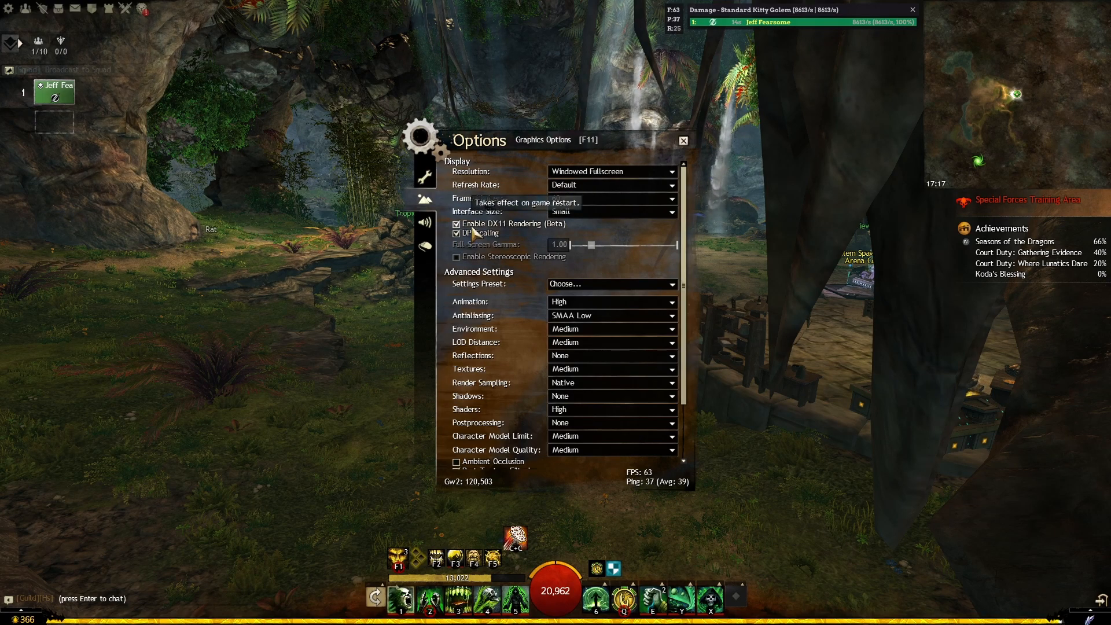
click(684, 140)
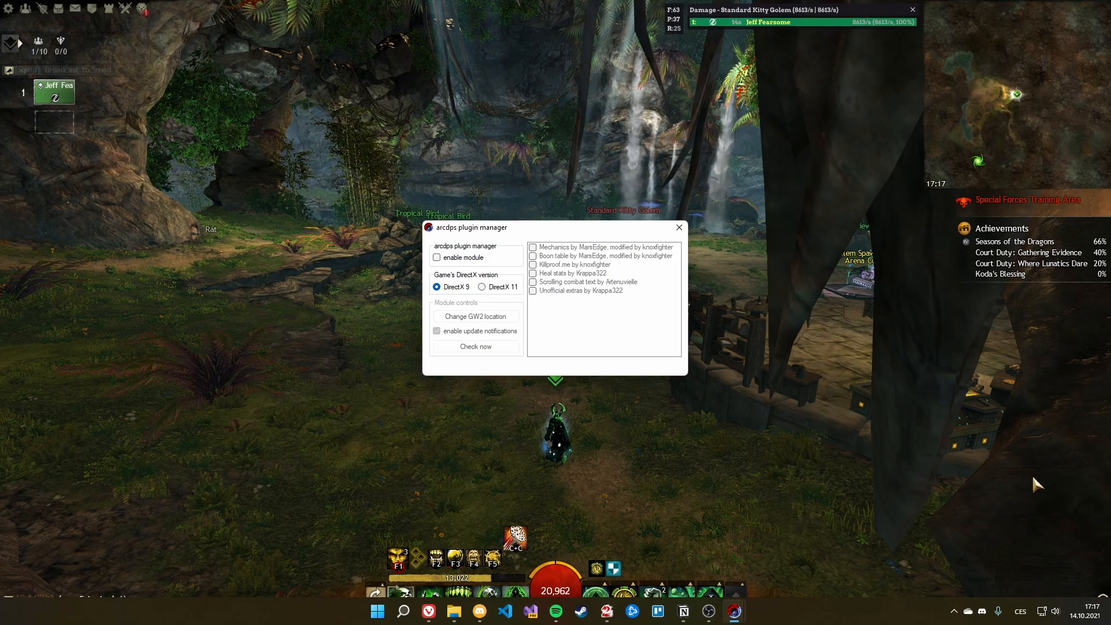
Step: Set DirectX 11, point the manager at E:\Guild Wars 2\Gw2-64.exe, and check for updates
click(485, 287)
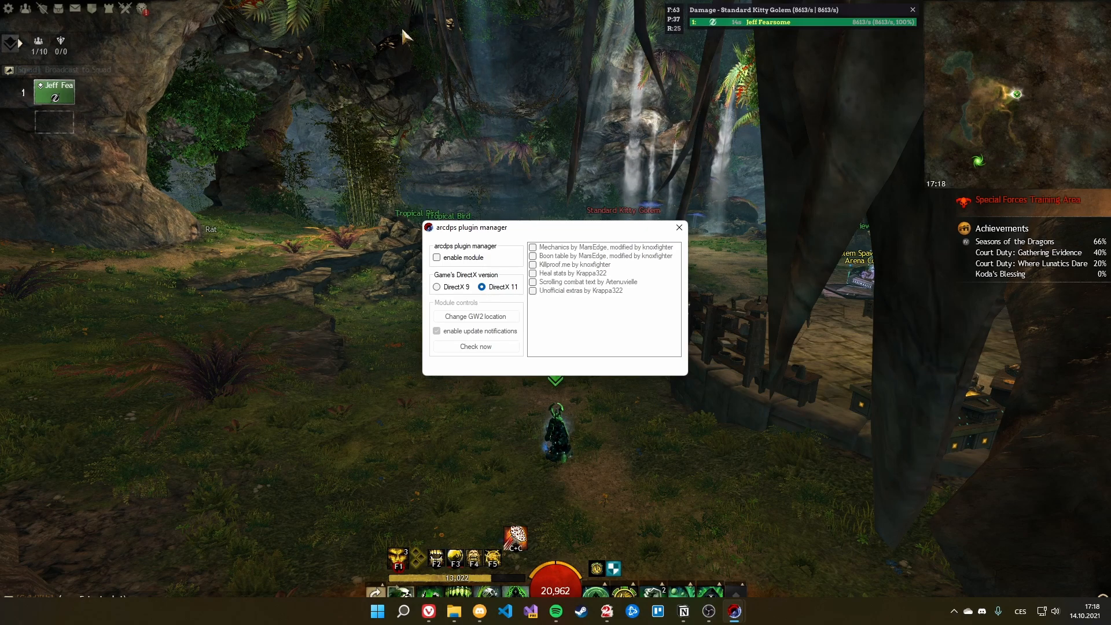
click(476, 317)
drag(509, 244, 435, 138)
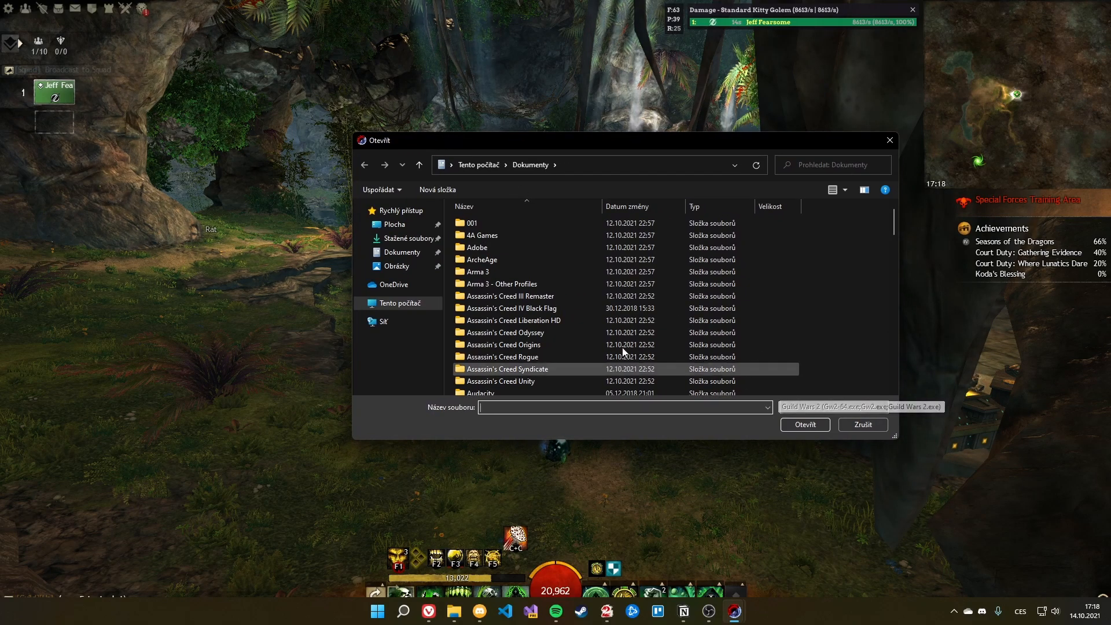
click(422, 304)
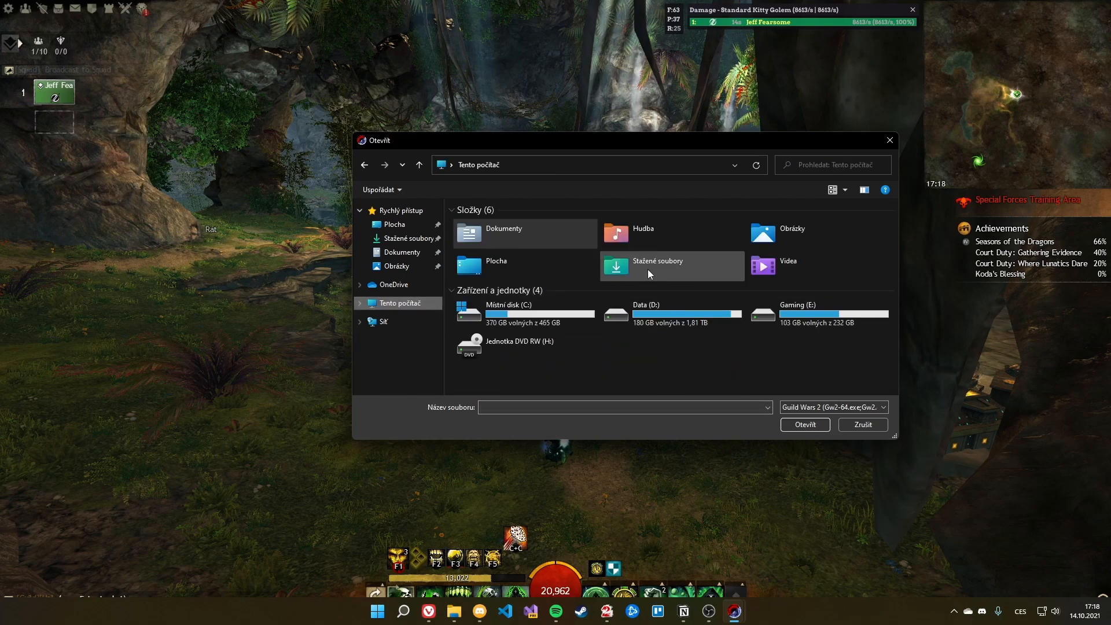
double_click(777, 314)
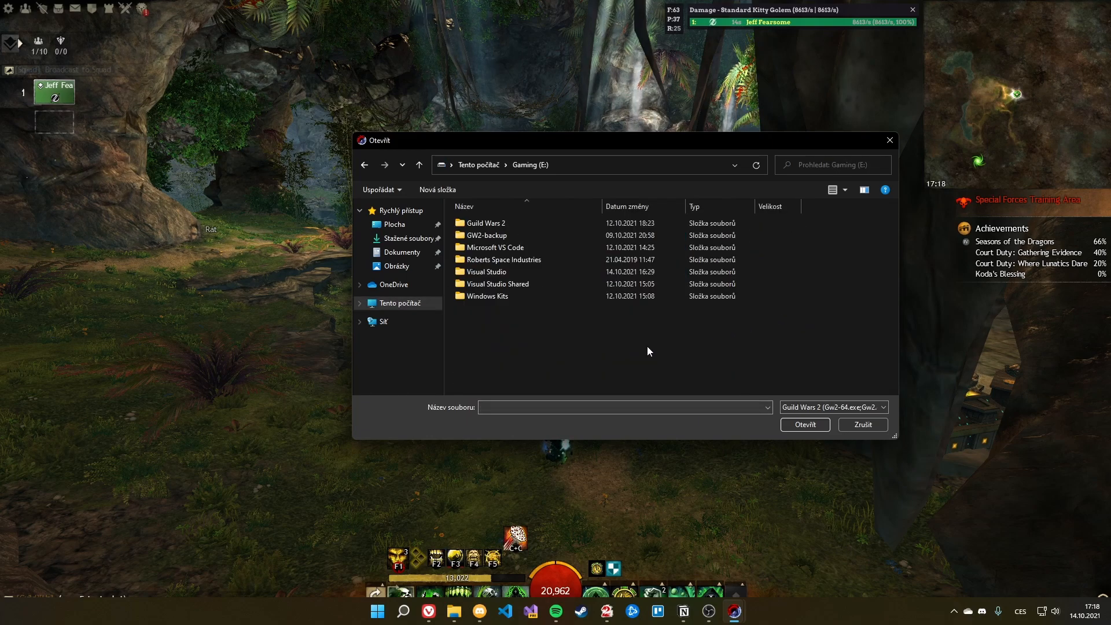
double_click(509, 225)
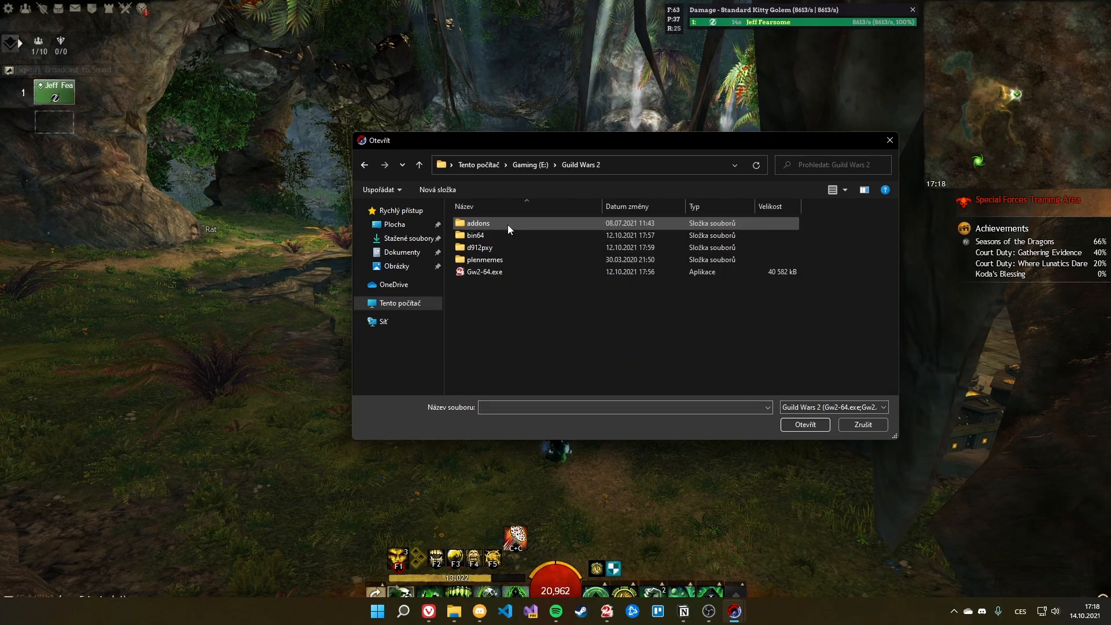
click(501, 272)
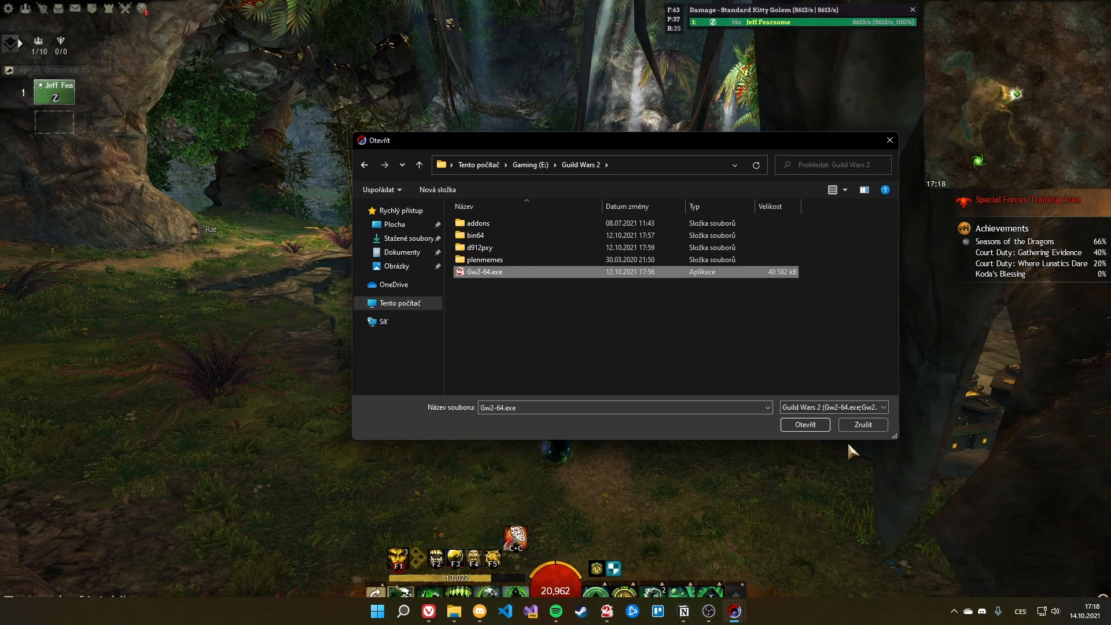
click(804, 426)
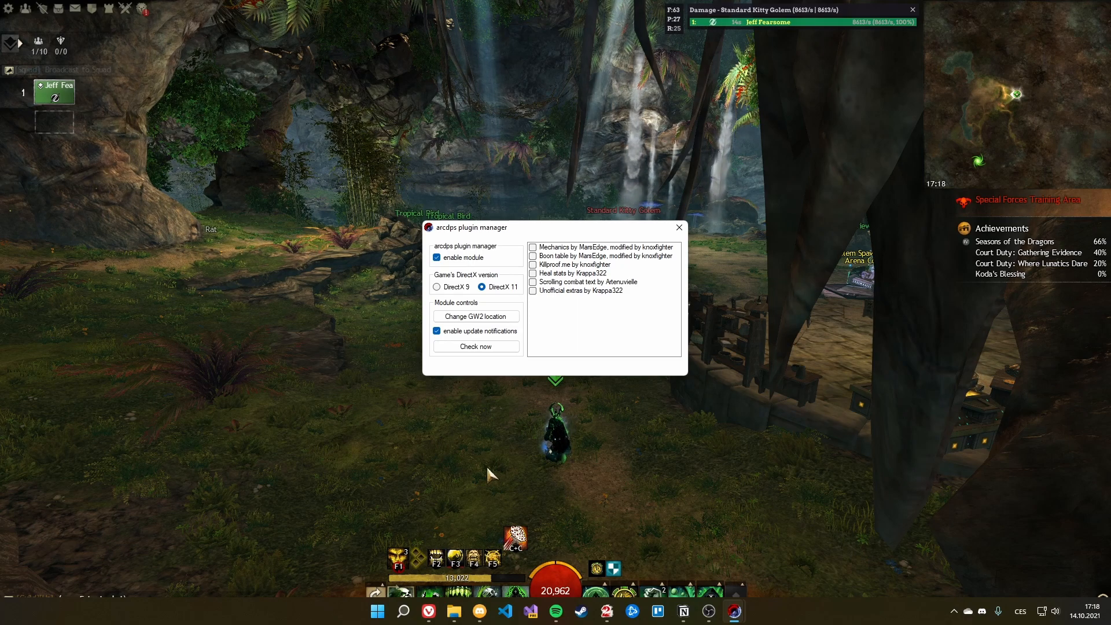
drag(530, 233, 573, 230)
click(514, 344)
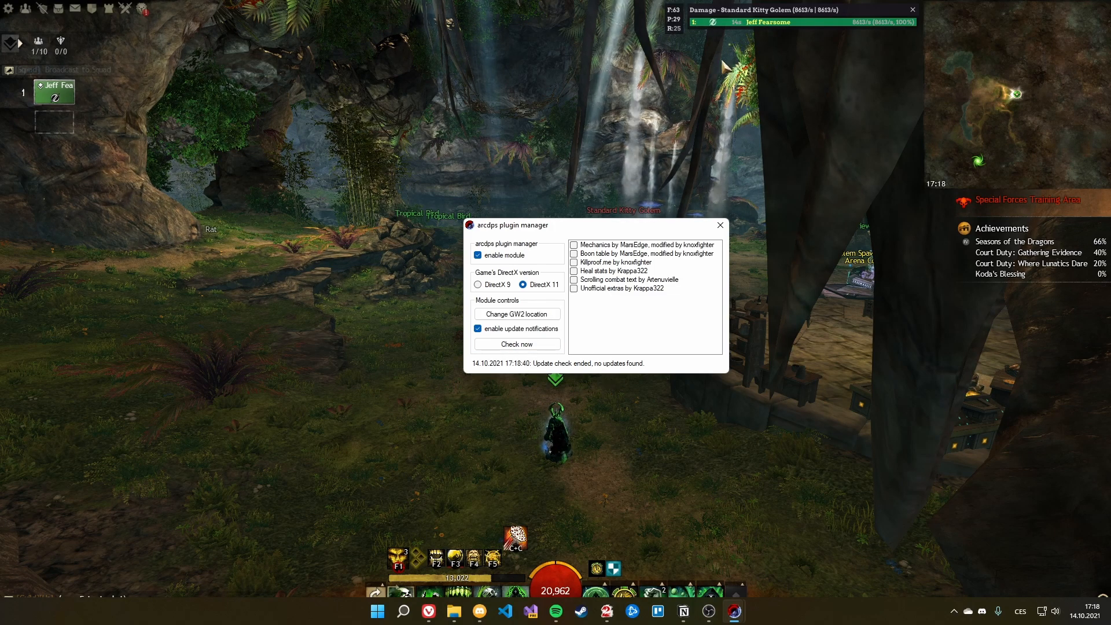
Step: Look through the in-game arcdps Extras, Appearance and Extensions tabs, then close the options
click(681, 92)
key(alt+shift+t)
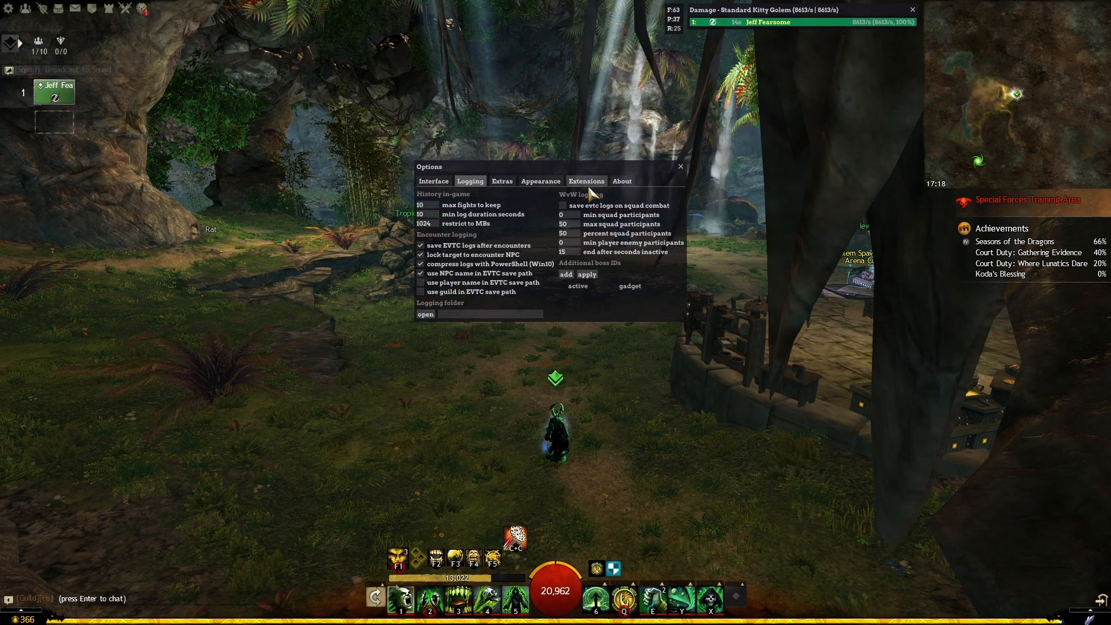
click(503, 181)
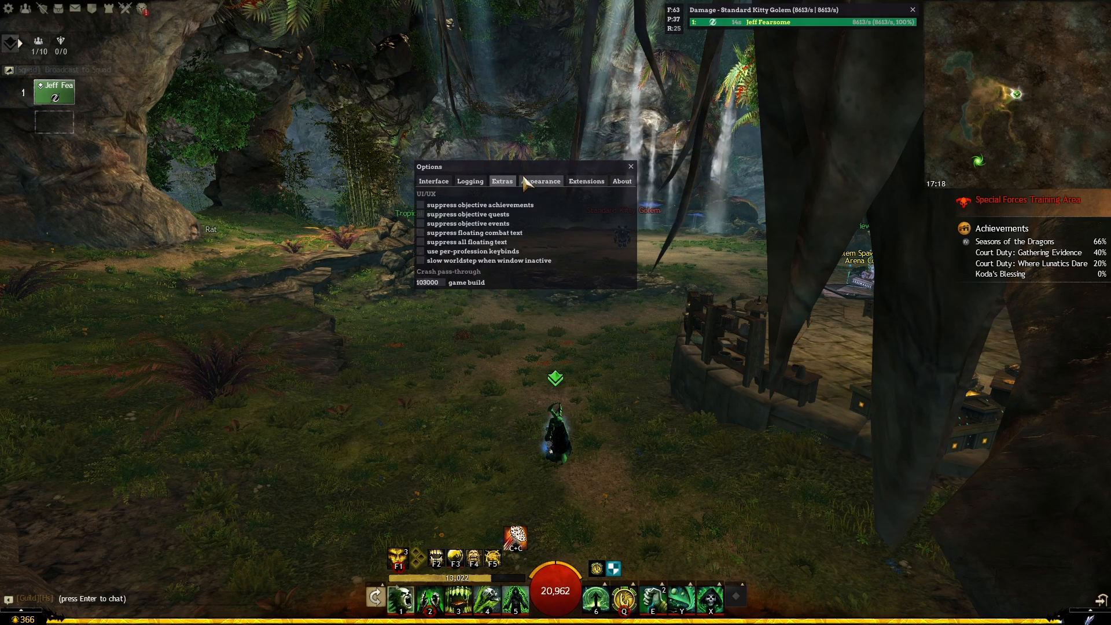
click(527, 181)
click(585, 181)
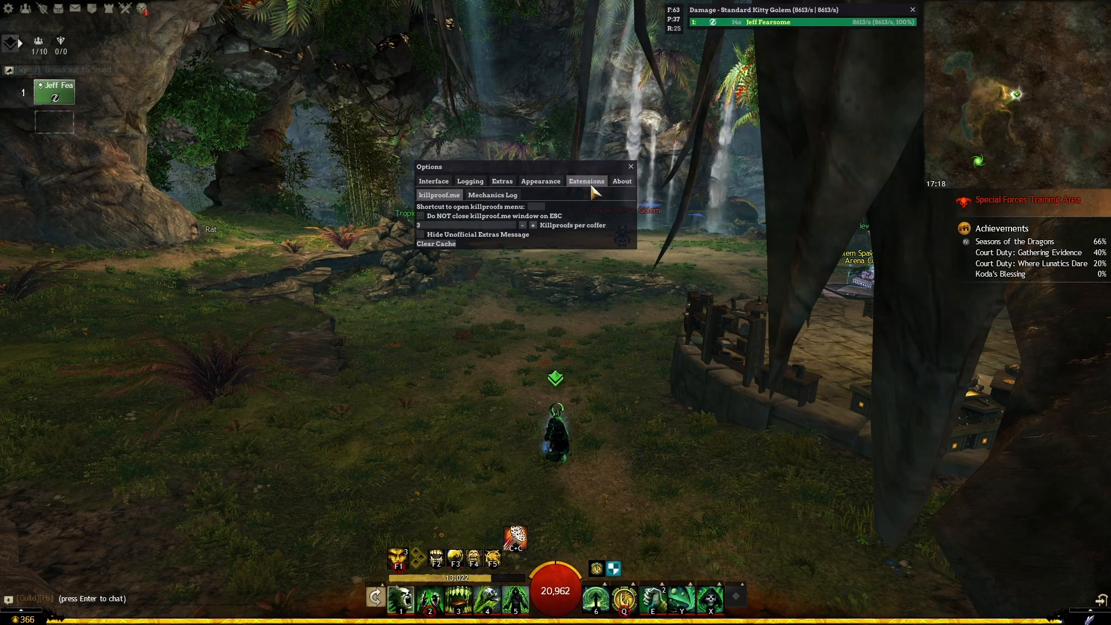
click(631, 167)
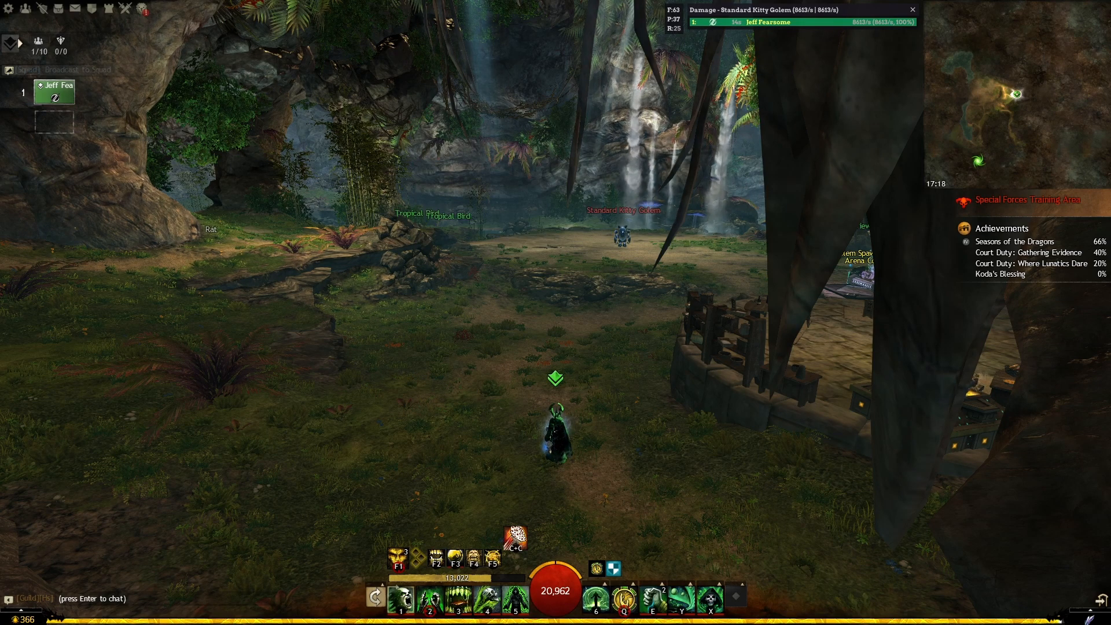
key(alt+Tab)
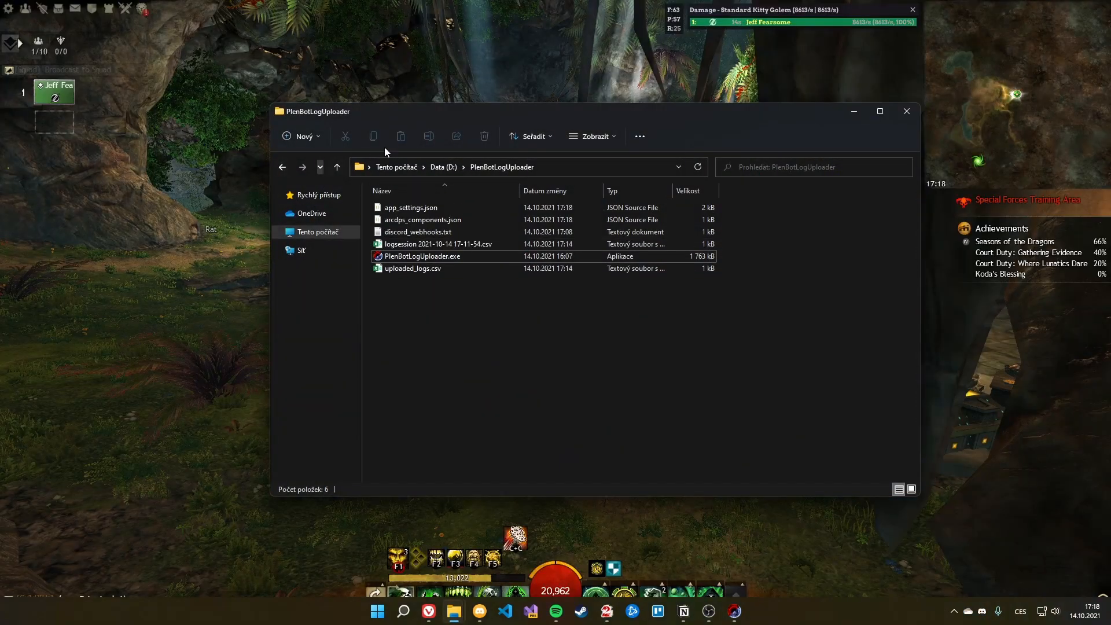
Step: Open the E:\Guild Wars 2 folder in File Explorer
click(318, 231)
double_click(741, 300)
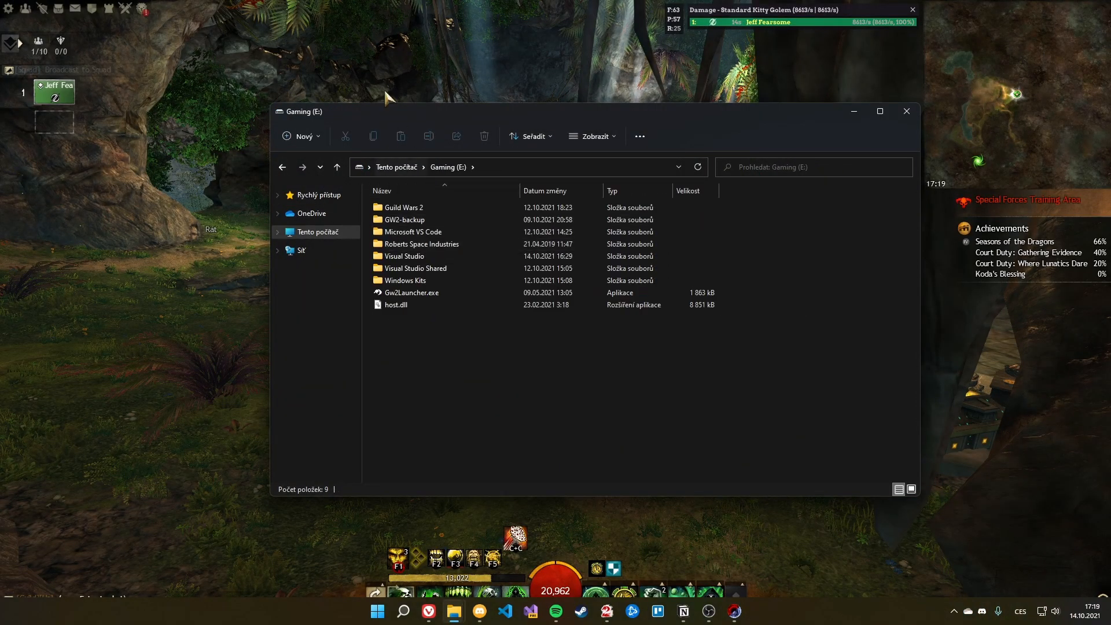
click(345, 21)
key(alt+Tab)
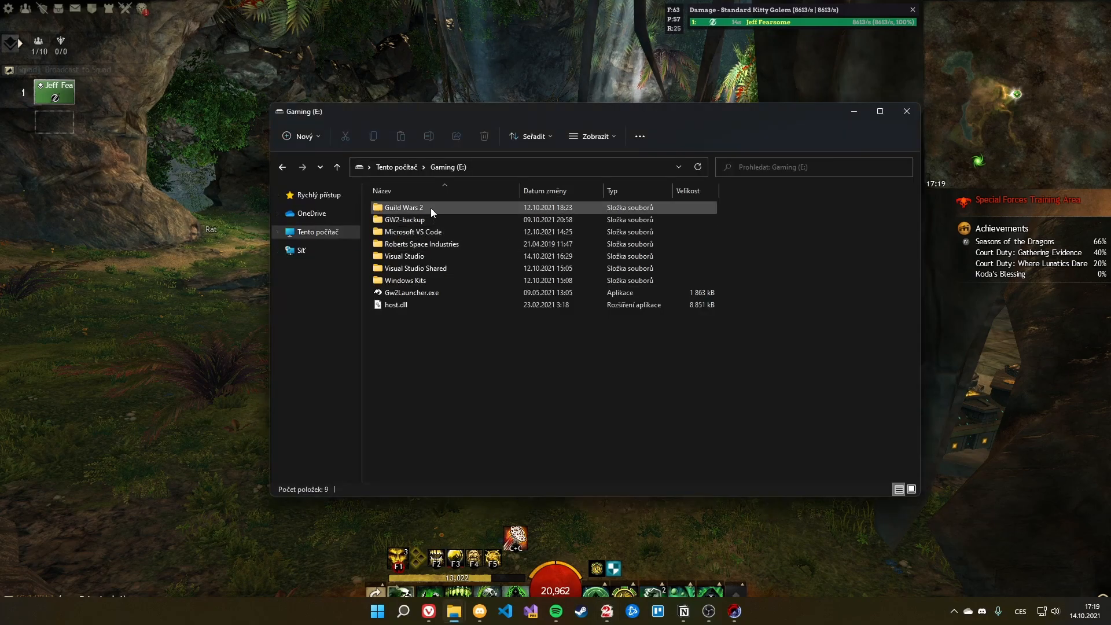
double_click(430, 207)
click(432, 73)
key(Escape)
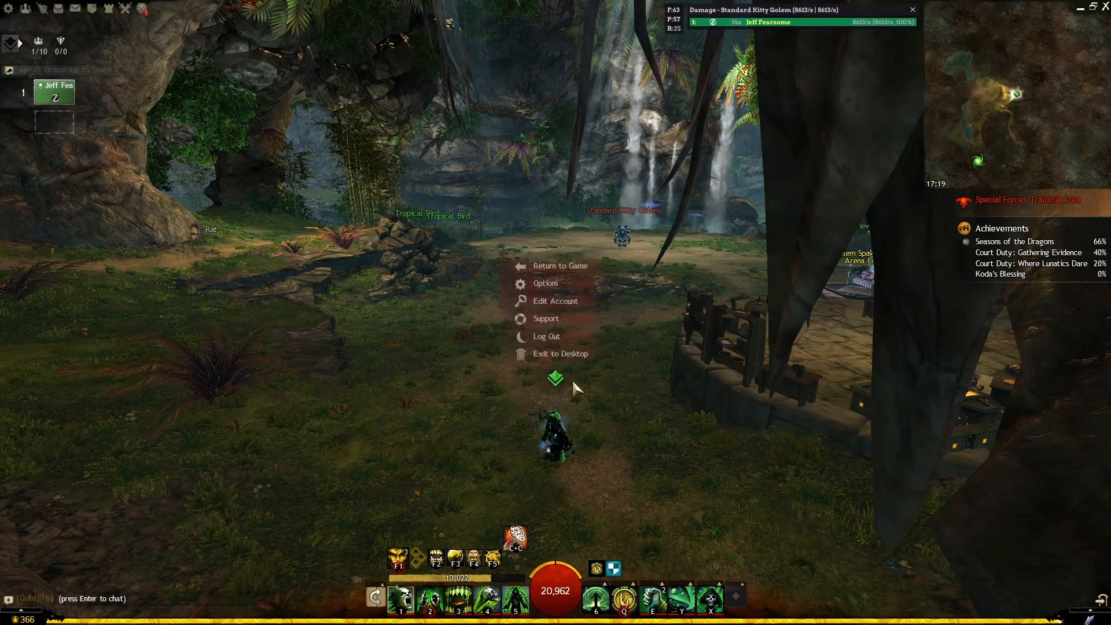
key(alt+Tab)
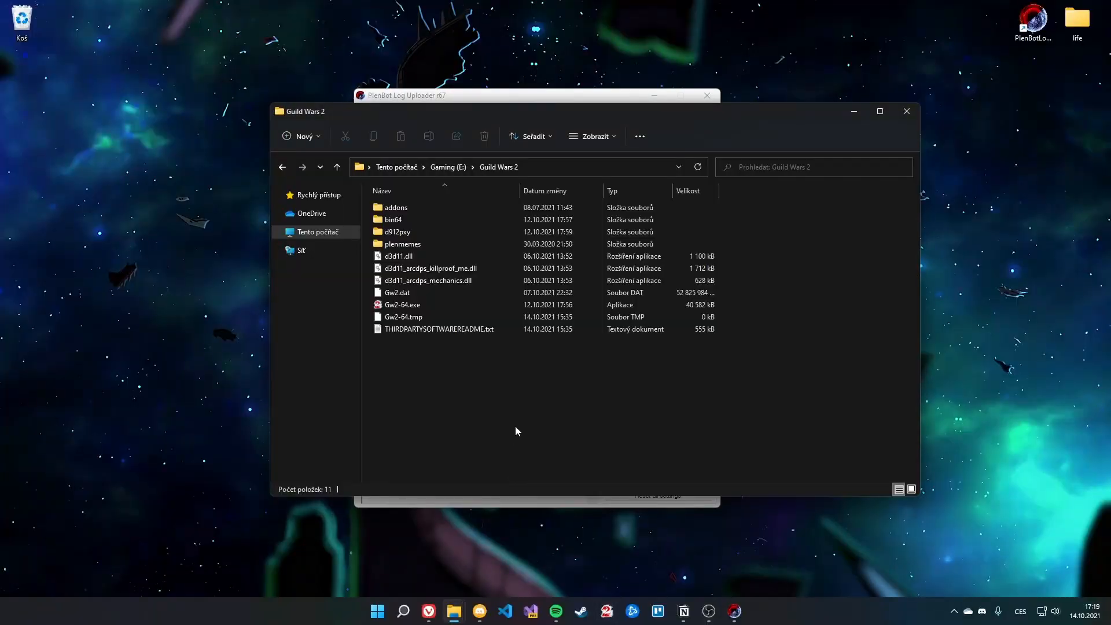
Step: Delete d3d11_arcdps_killproof_me.dll and d3d11_arcdps_mechanics.dll from the Guild Wars 2 folder
click(601, 268)
shift+click(453, 281)
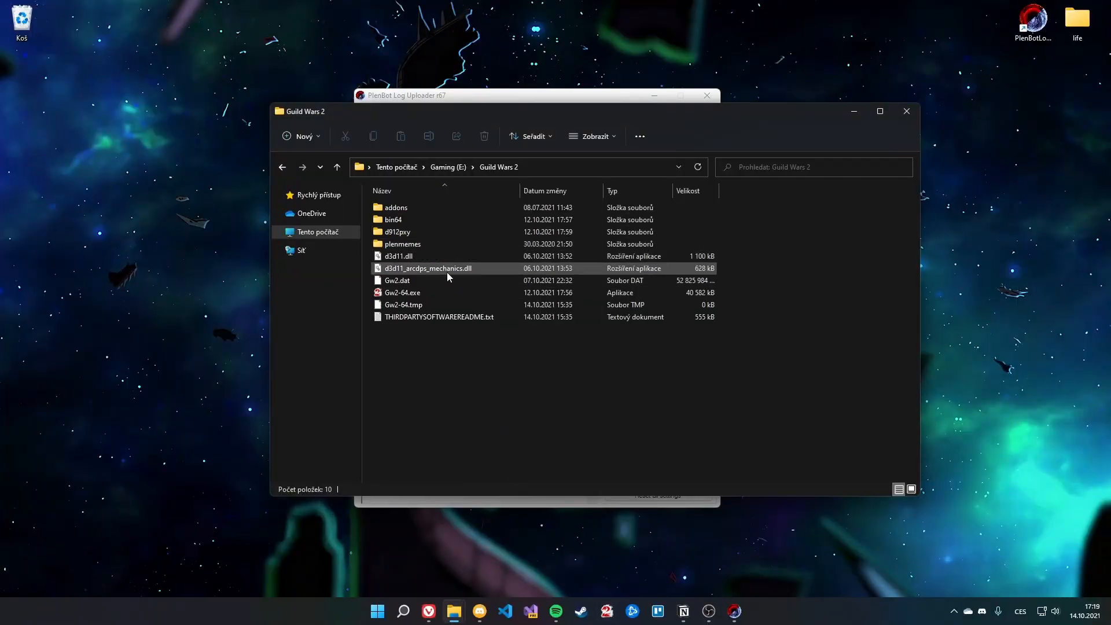
key(Delete)
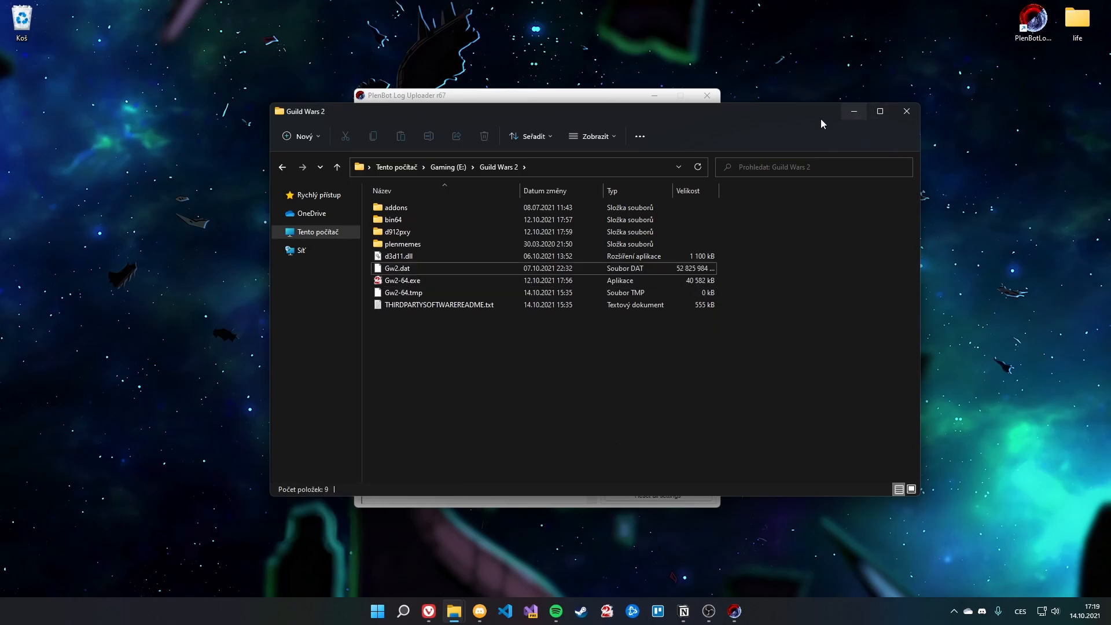
click(389, 259)
click(545, 370)
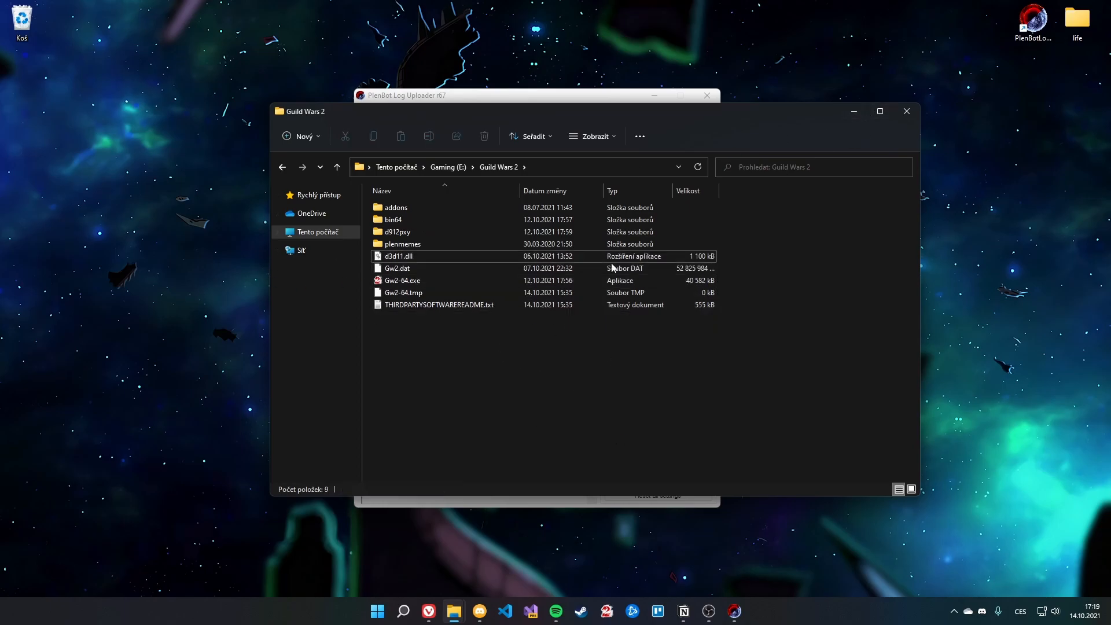
click(536, 98)
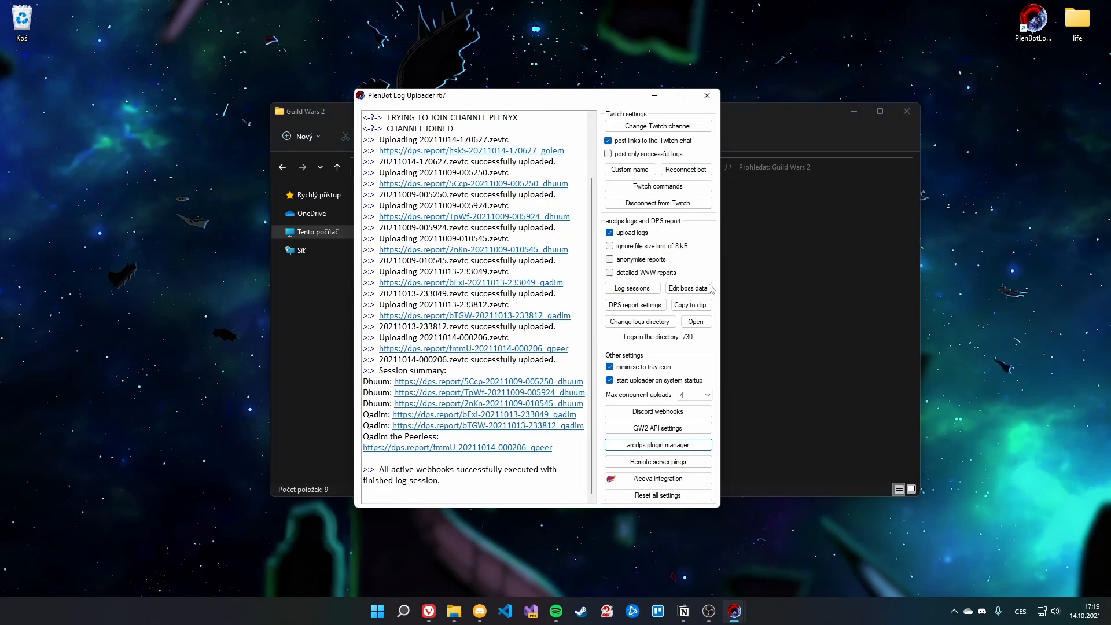
Step: Enable the Killproof.me plugin and confirm its dll appears in the Guild Wars 2 folder
click(666, 445)
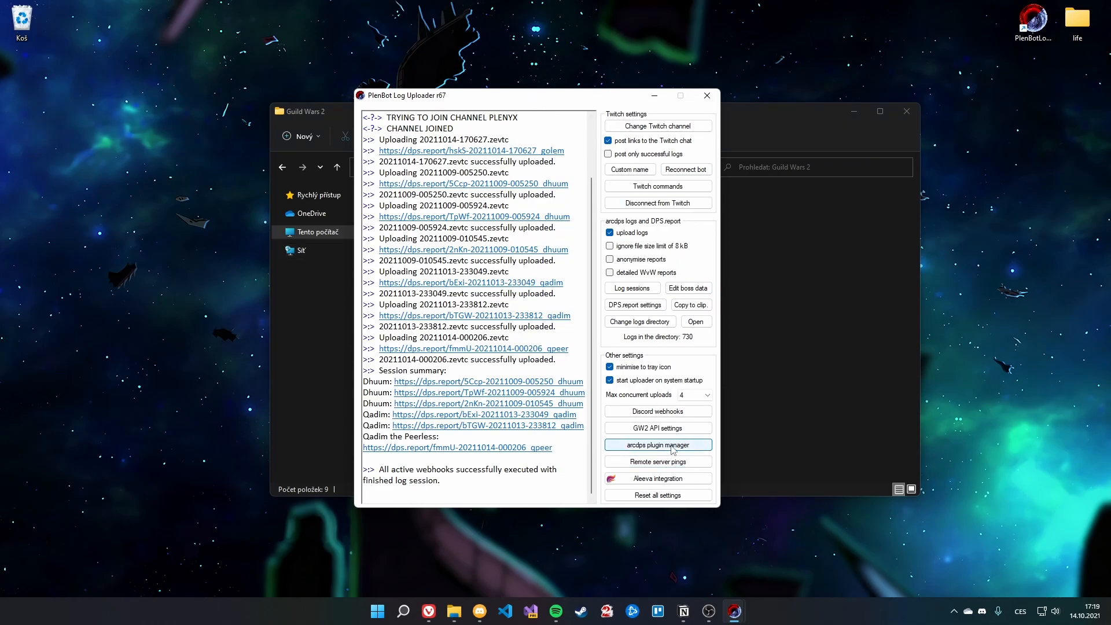
drag(529, 230, 490, 230)
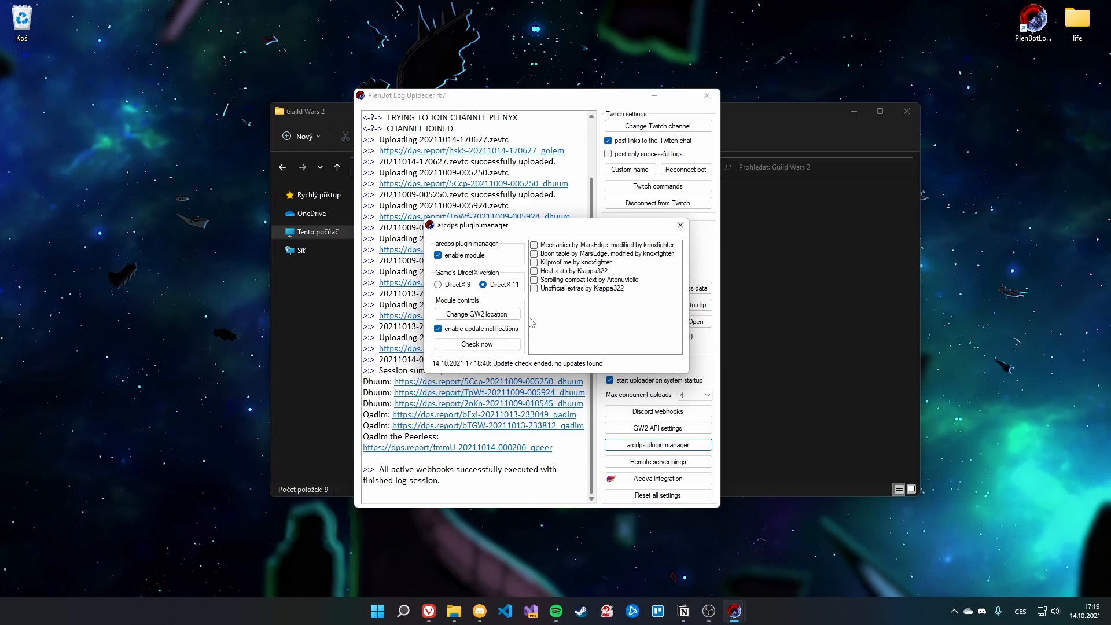
click(546, 263)
click(805, 246)
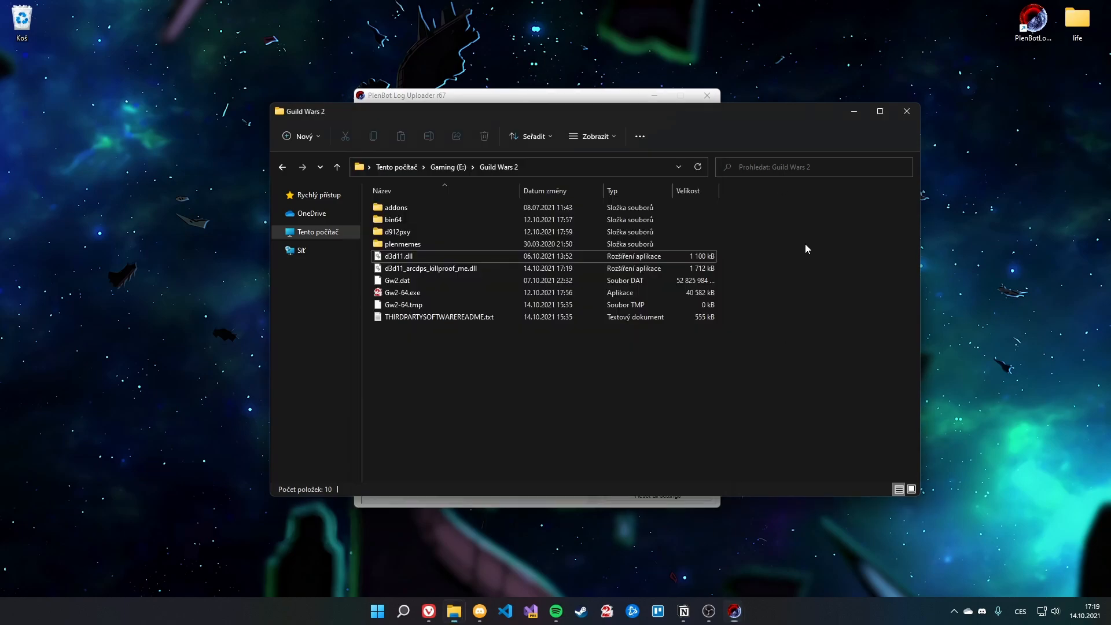
click(446, 271)
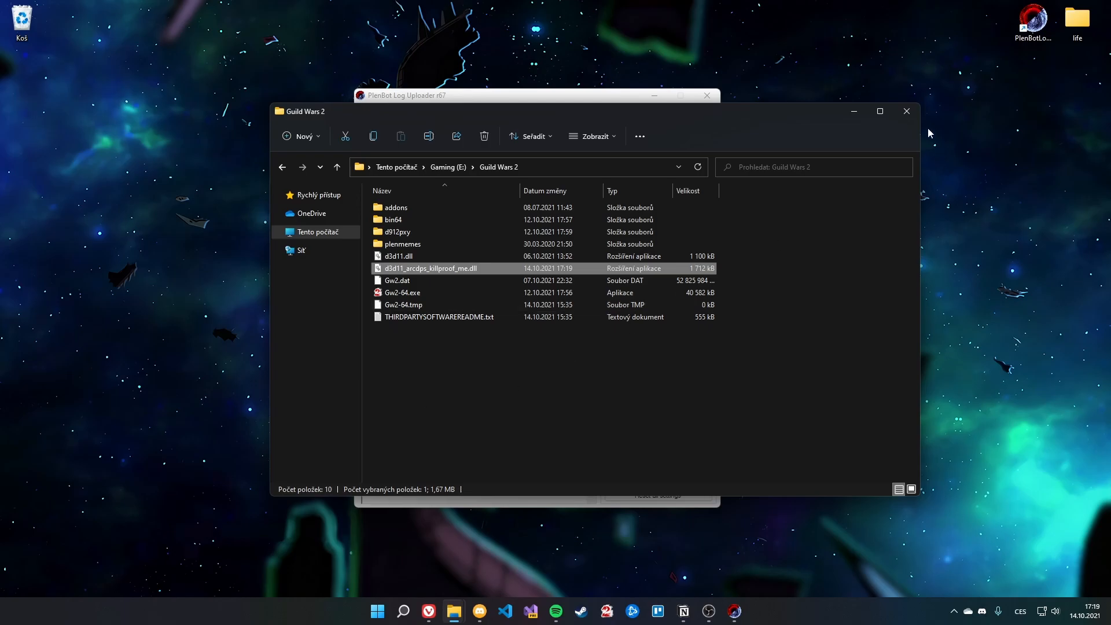
click(860, 117)
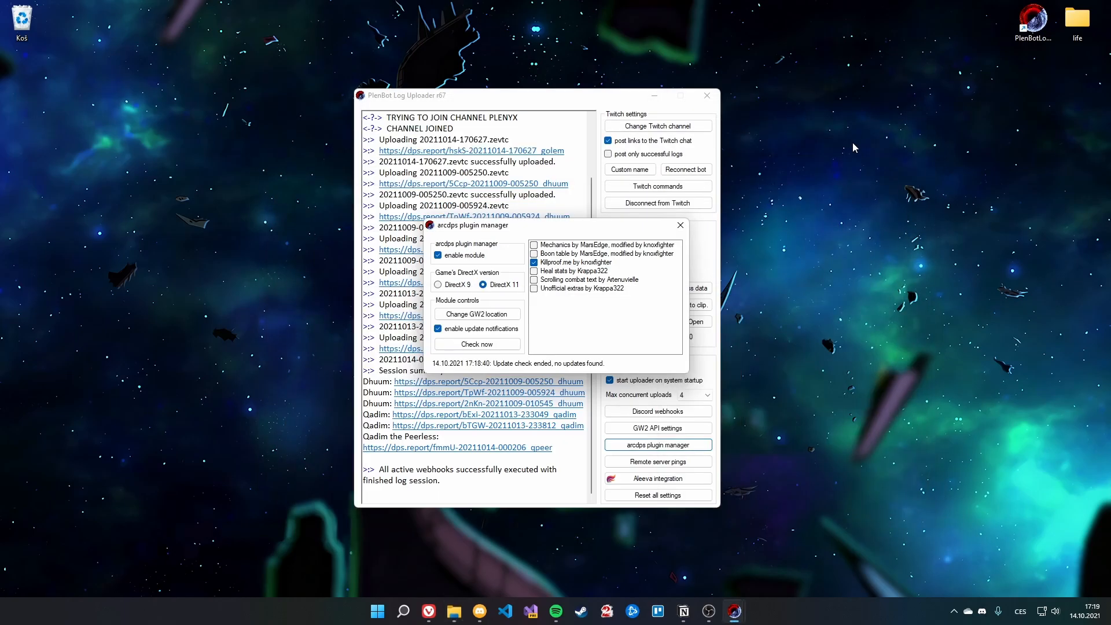
Step: Enable the Mechanics plugin and confirm its dll appears in the Guild Wars 2 folder
click(534, 246)
click(454, 611)
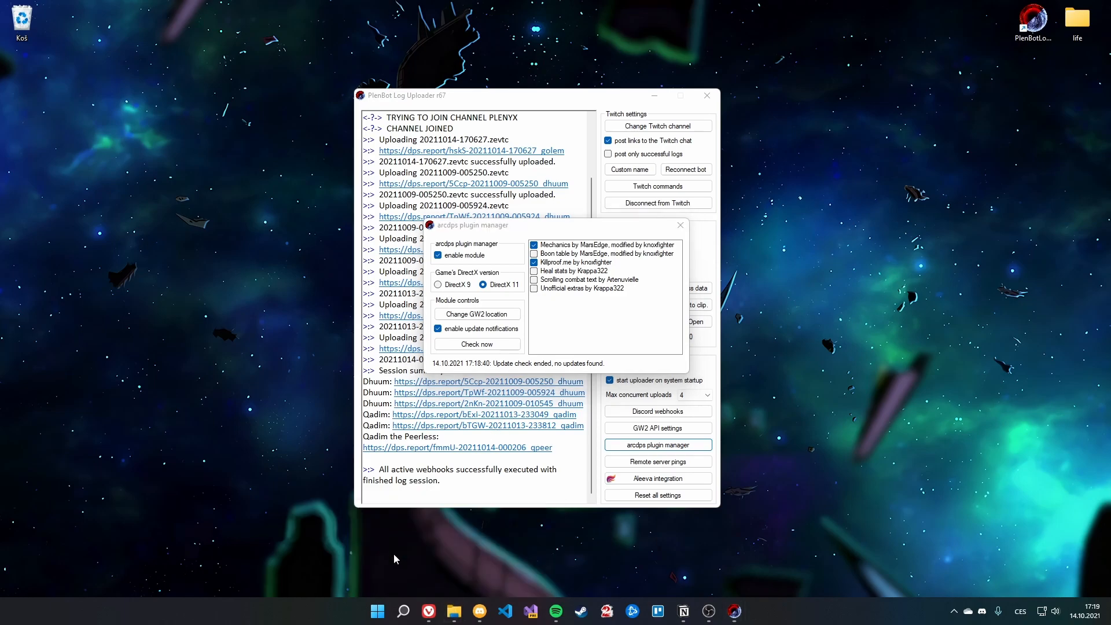
click(396, 559)
click(492, 282)
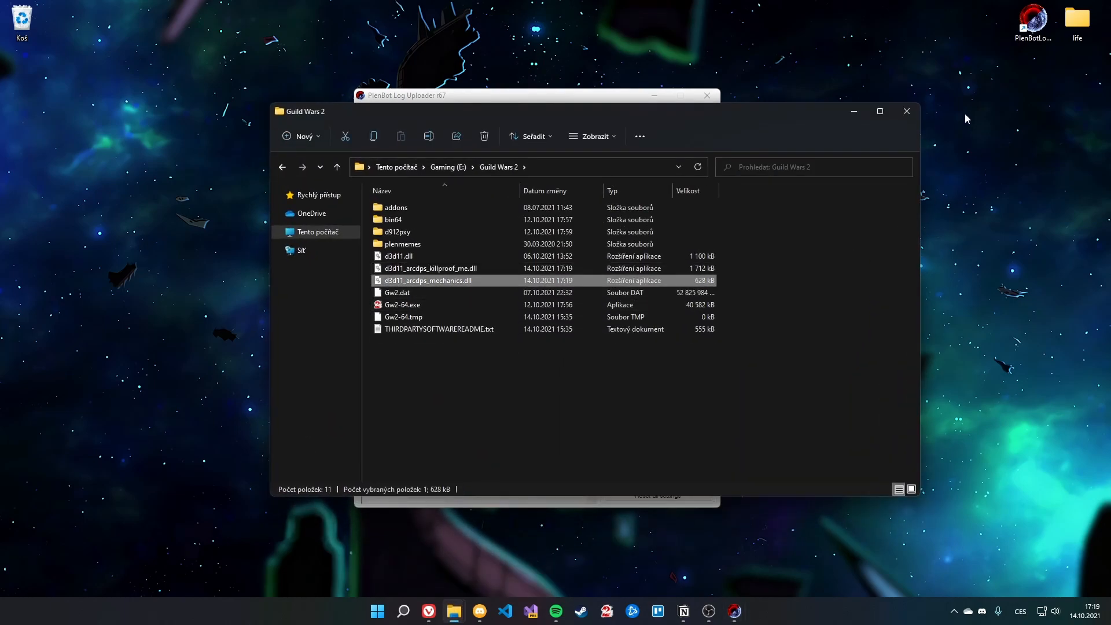
click(855, 112)
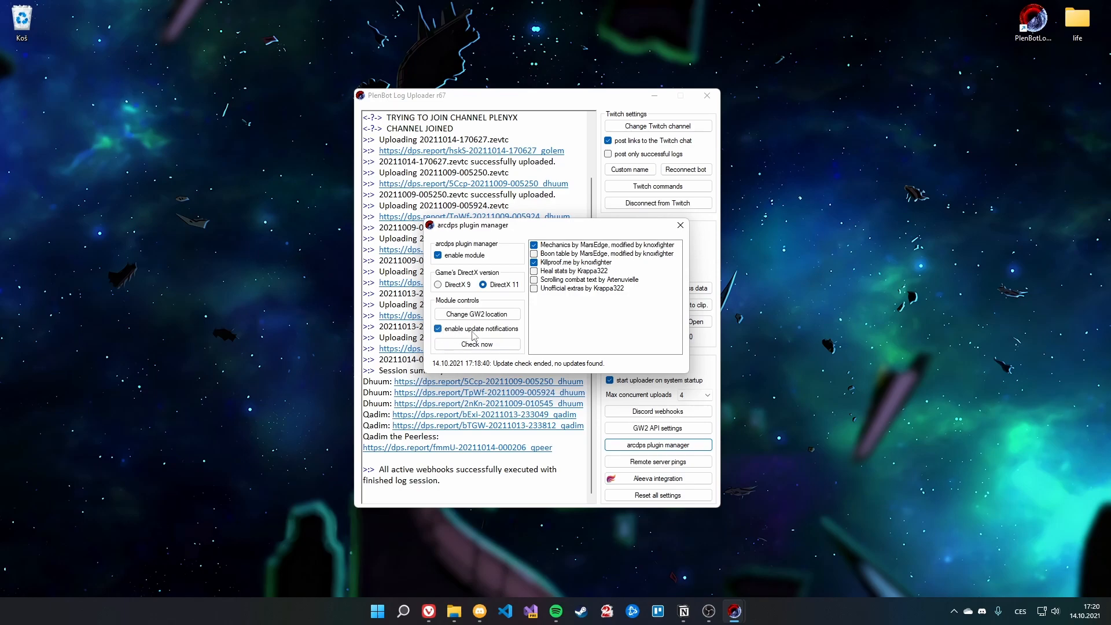
Step: Close the plugin manager and uploader, then delete d3d11.dll from the Guild Wars 2 folder
click(680, 225)
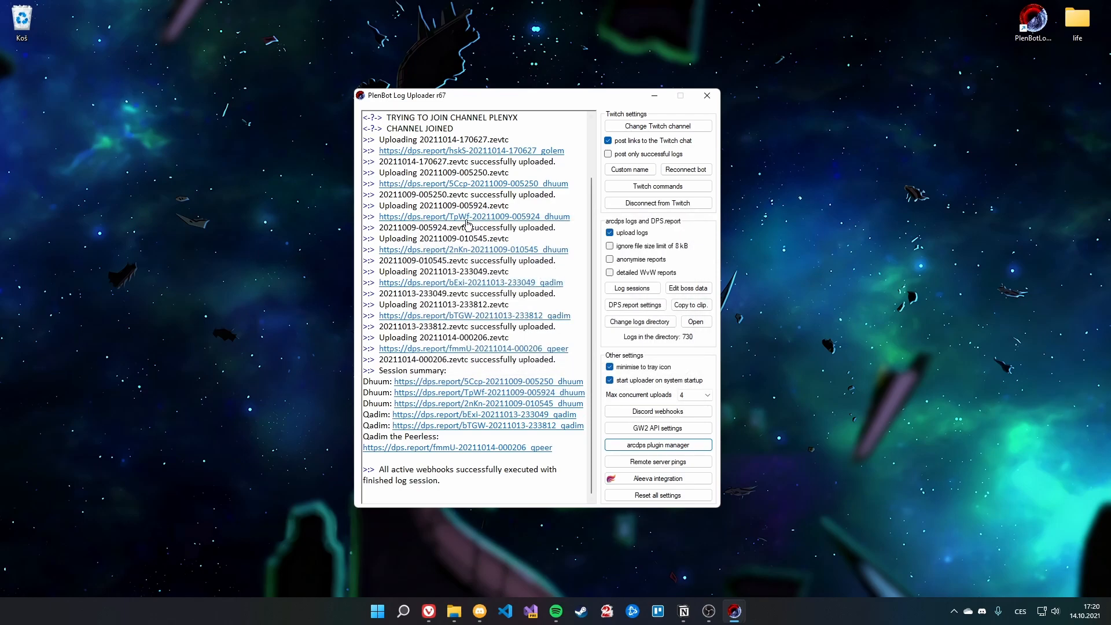
click(707, 96)
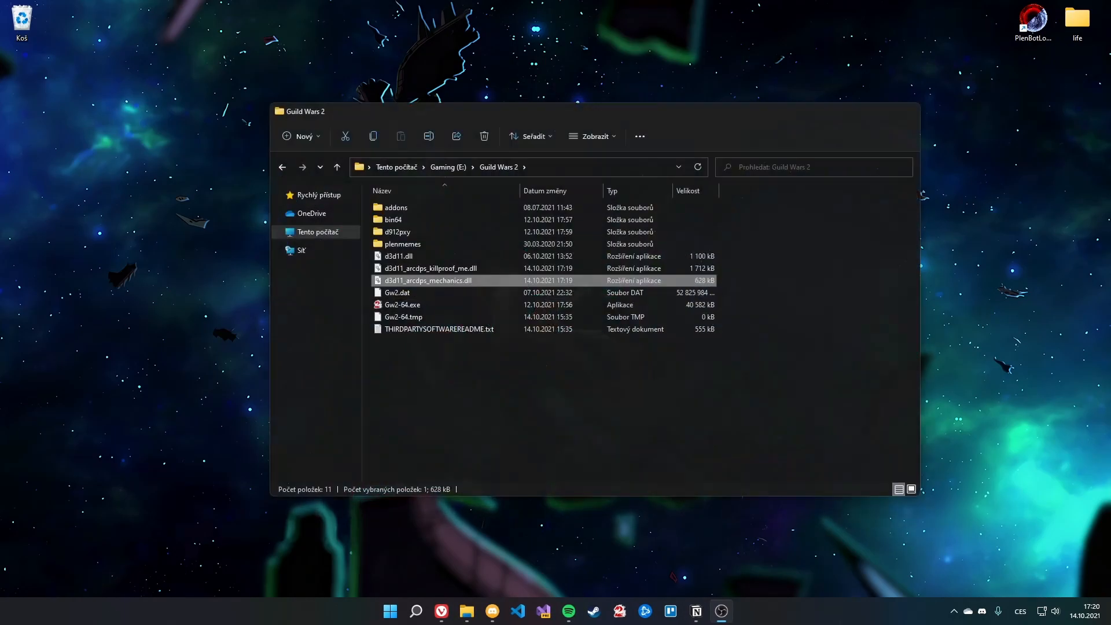
click(846, 432)
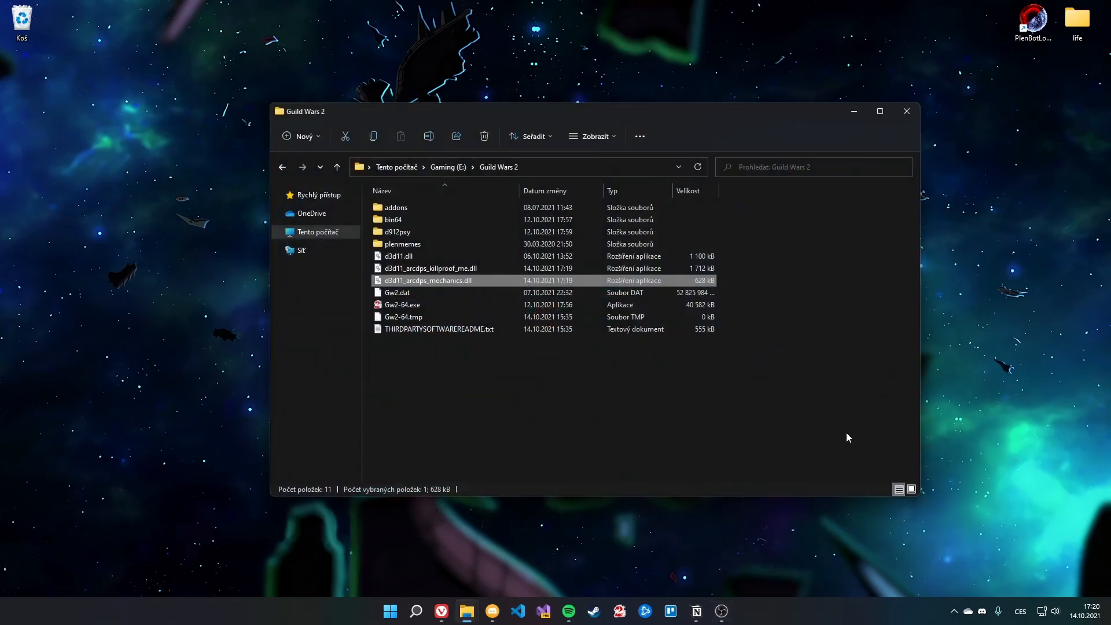
click(425, 259)
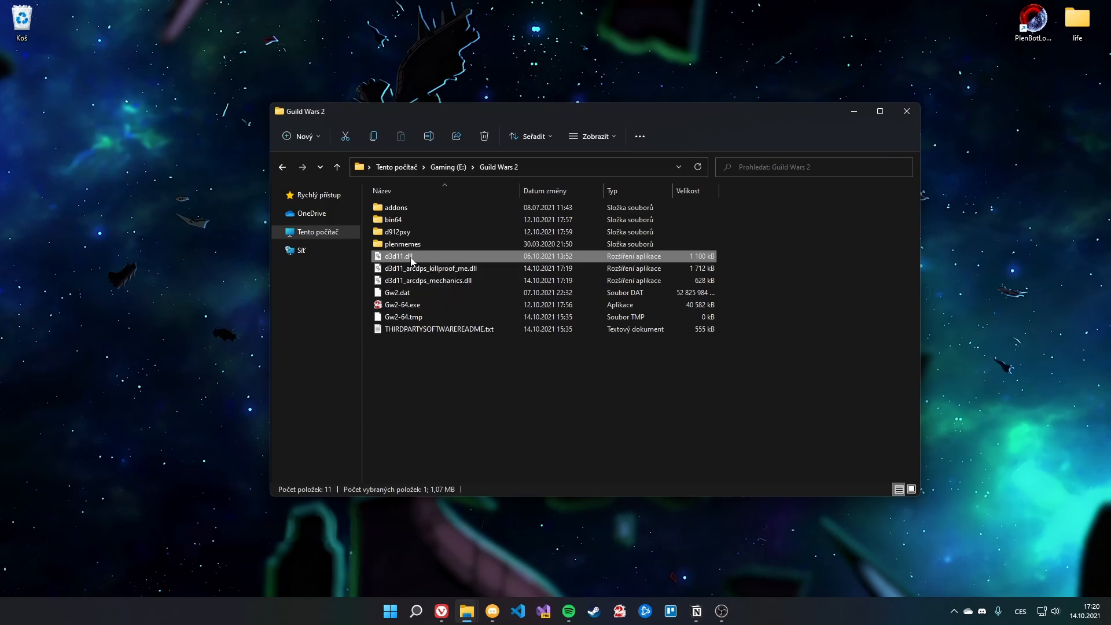
right_click(411, 258)
click(519, 272)
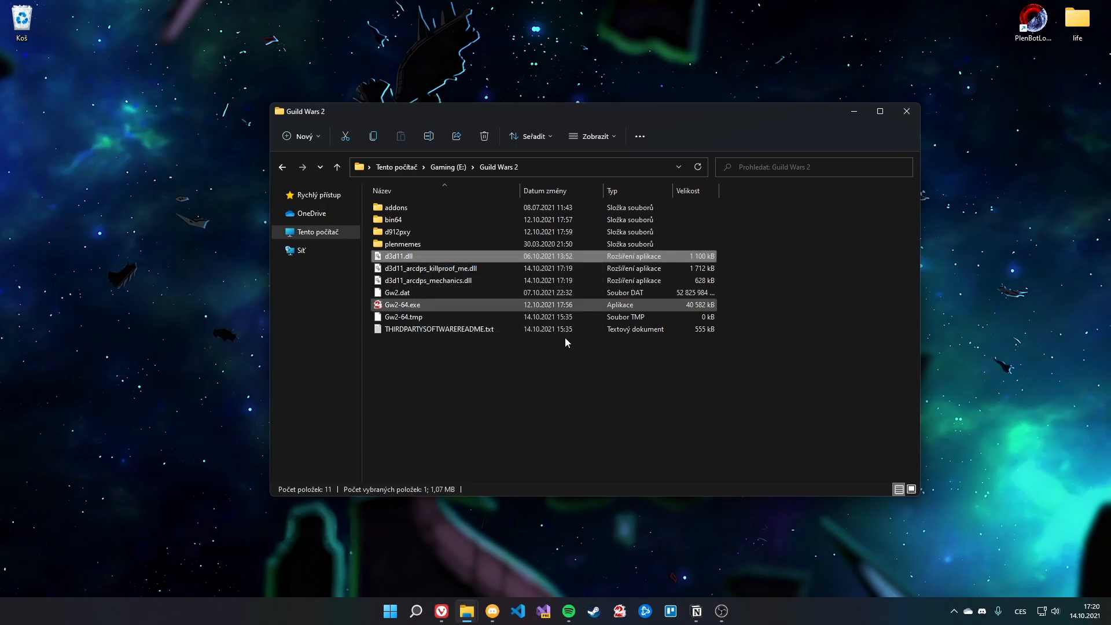
Step: Create an empty text document renamed to d3d11.dll, accepting the extension change
right_click(440, 381)
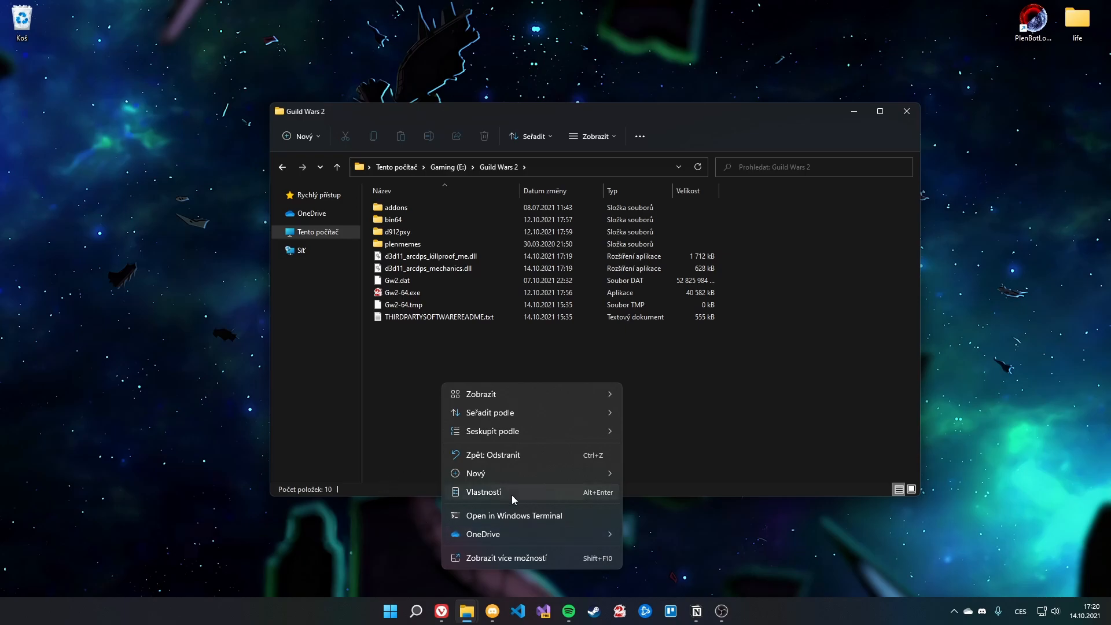
mouse_move(512, 474)
click(689, 453)
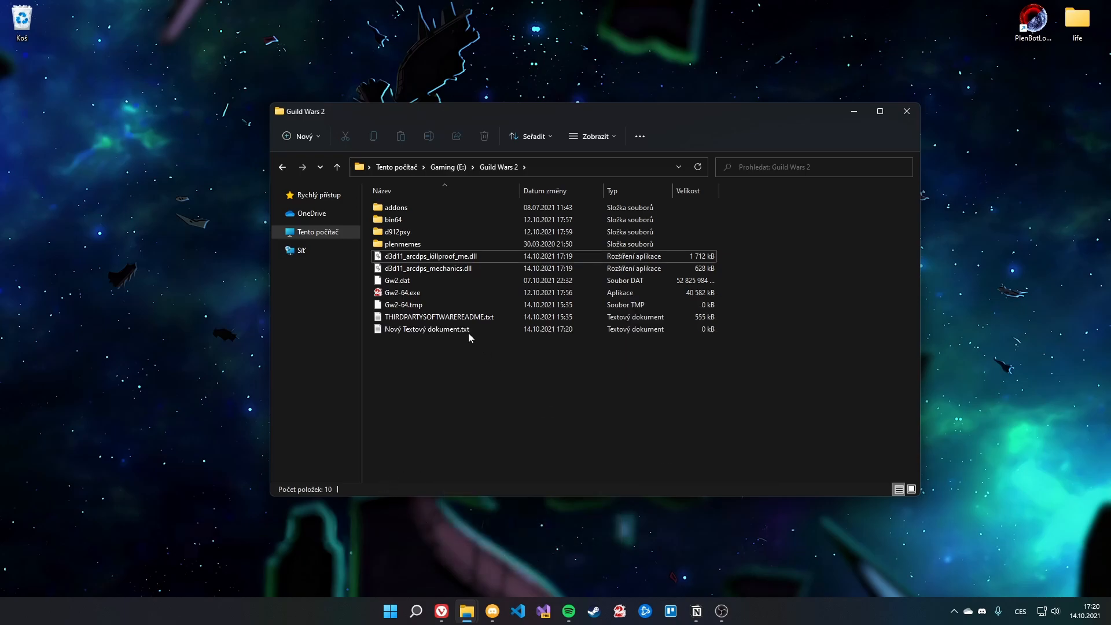
text(d3d)
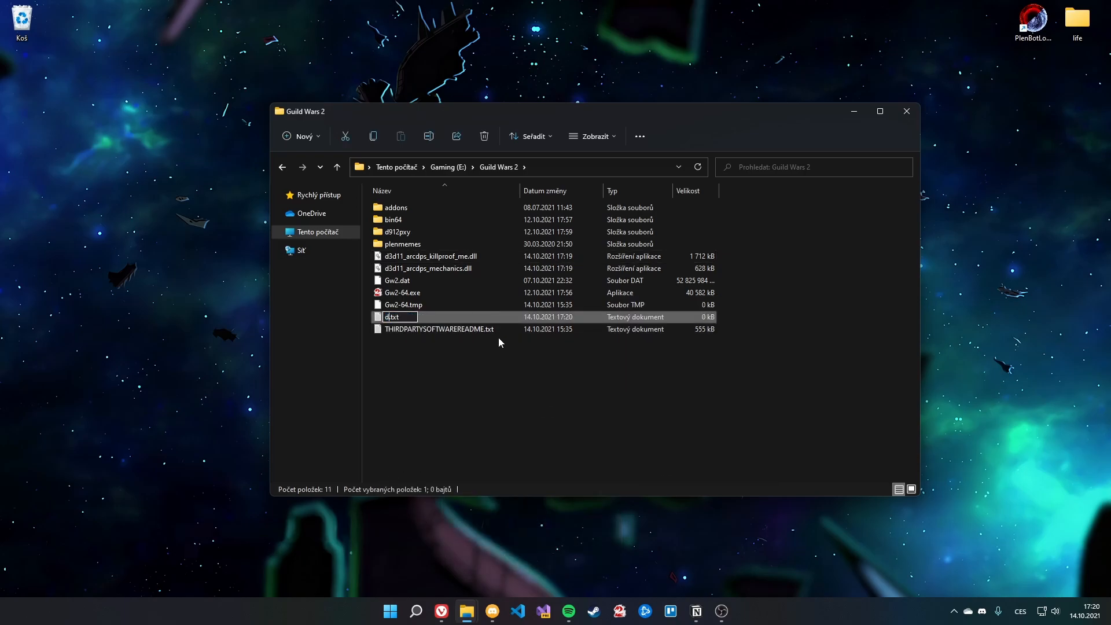
text(11.dll)
key(Delete)
key(Delete)
key(Delete)
key(Delete)
key(Return)
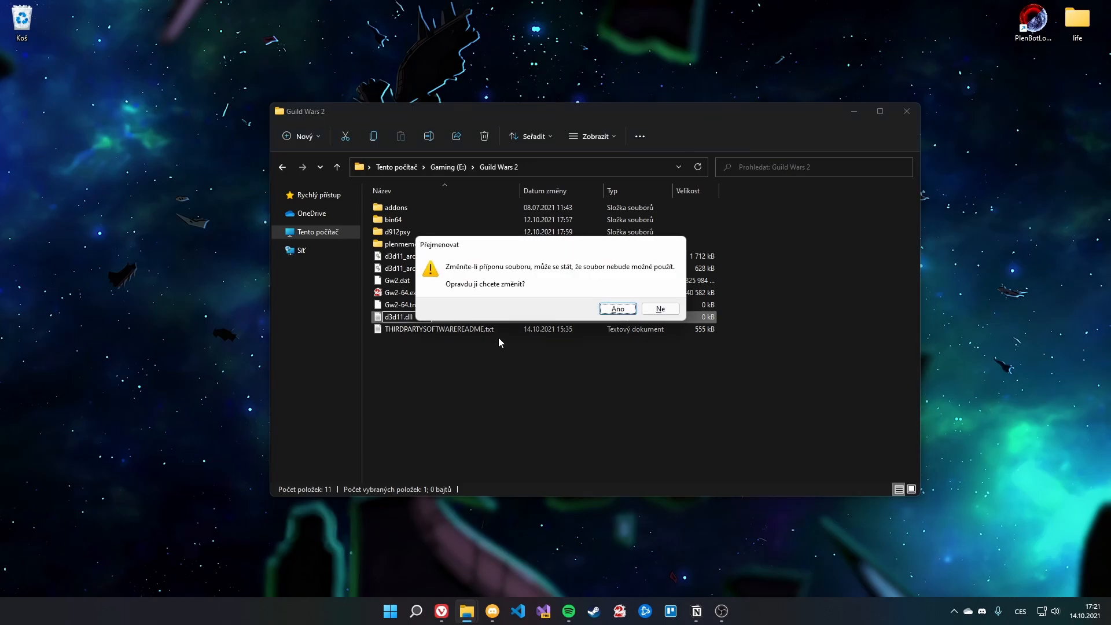
key(Return)
click(517, 371)
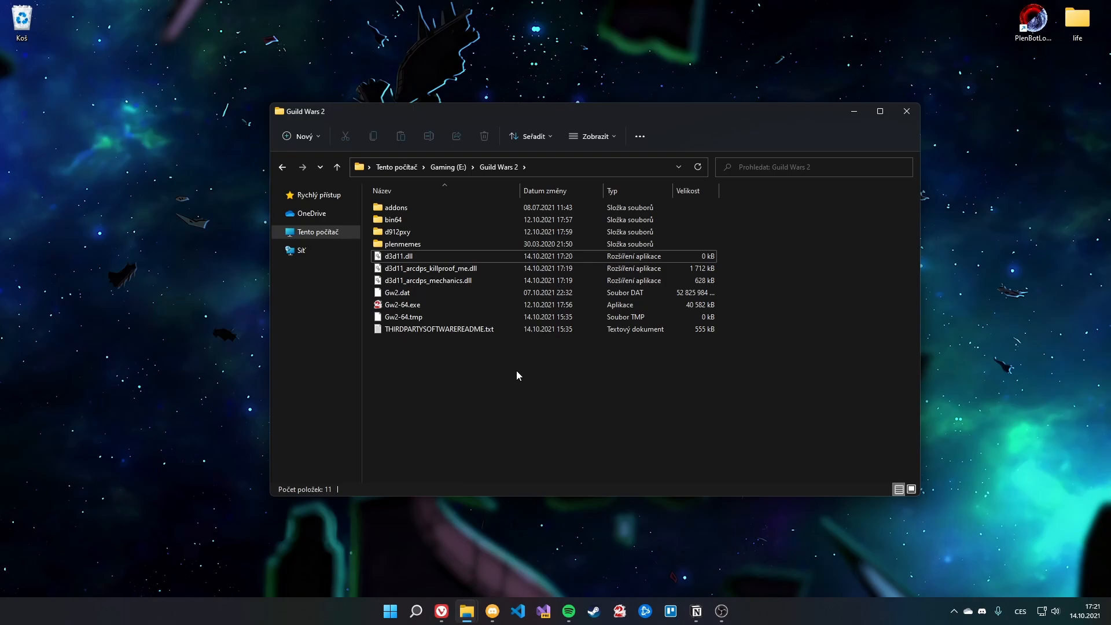
click(455, 256)
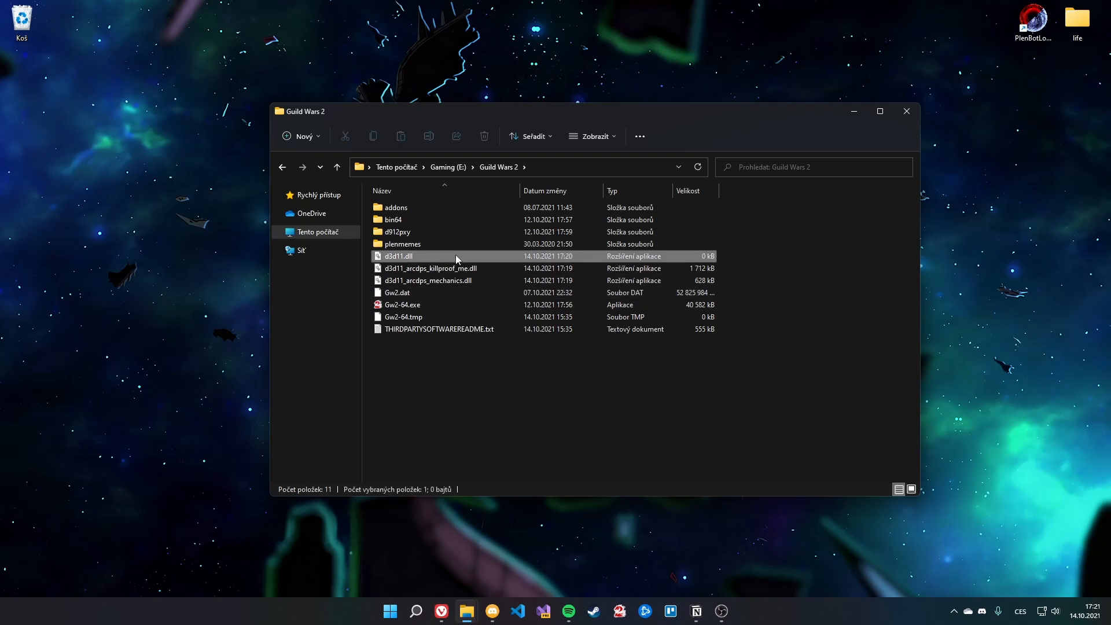
click(455, 437)
click(854, 113)
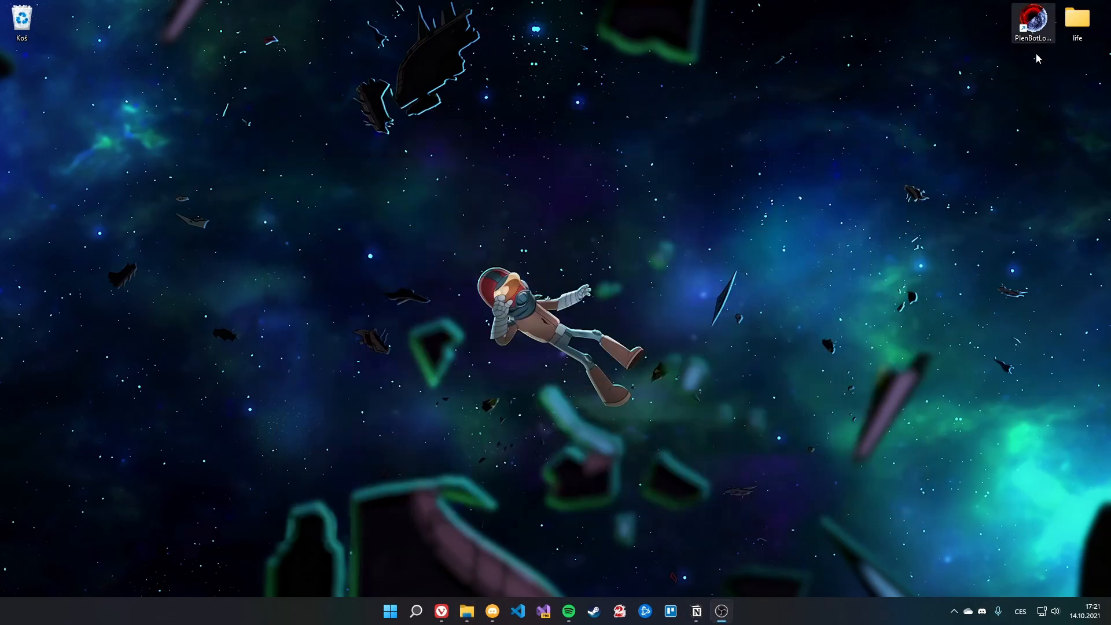
Step: Relaunch PlenBotLogUploader.exe from its folder and hide the folder to show the uploader
mouse_move(468, 617)
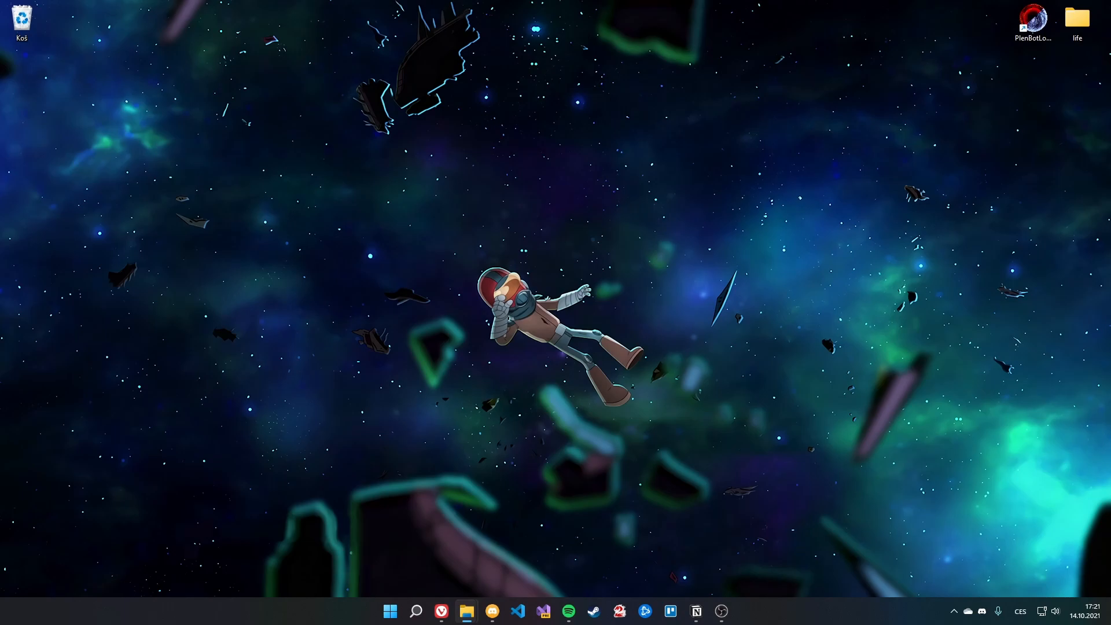
drag(1, 124, 434, 162)
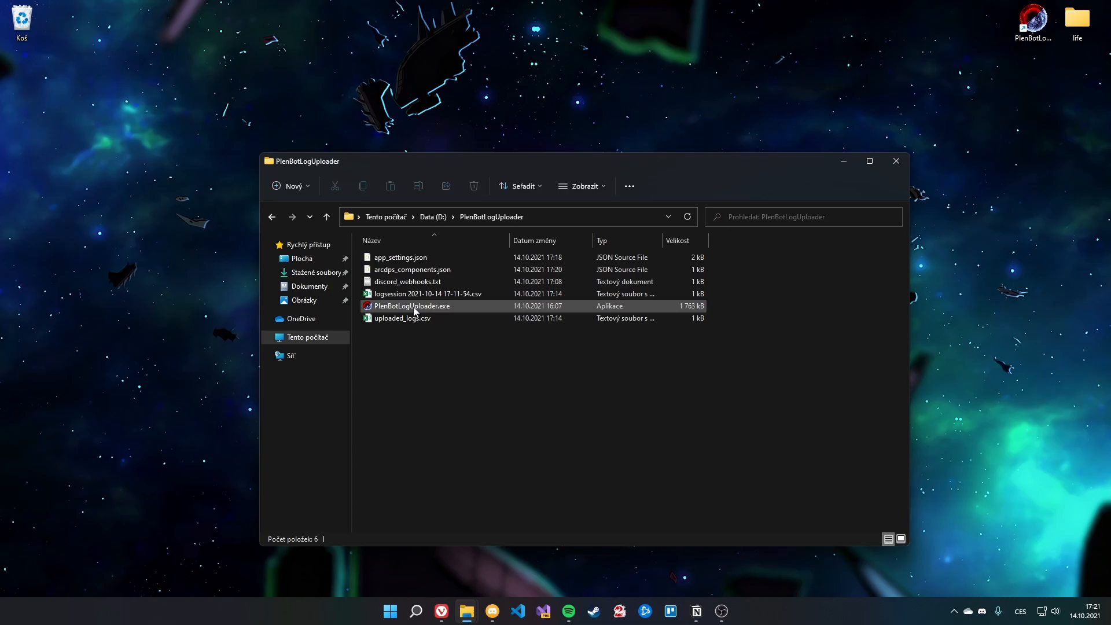
double_click(414, 307)
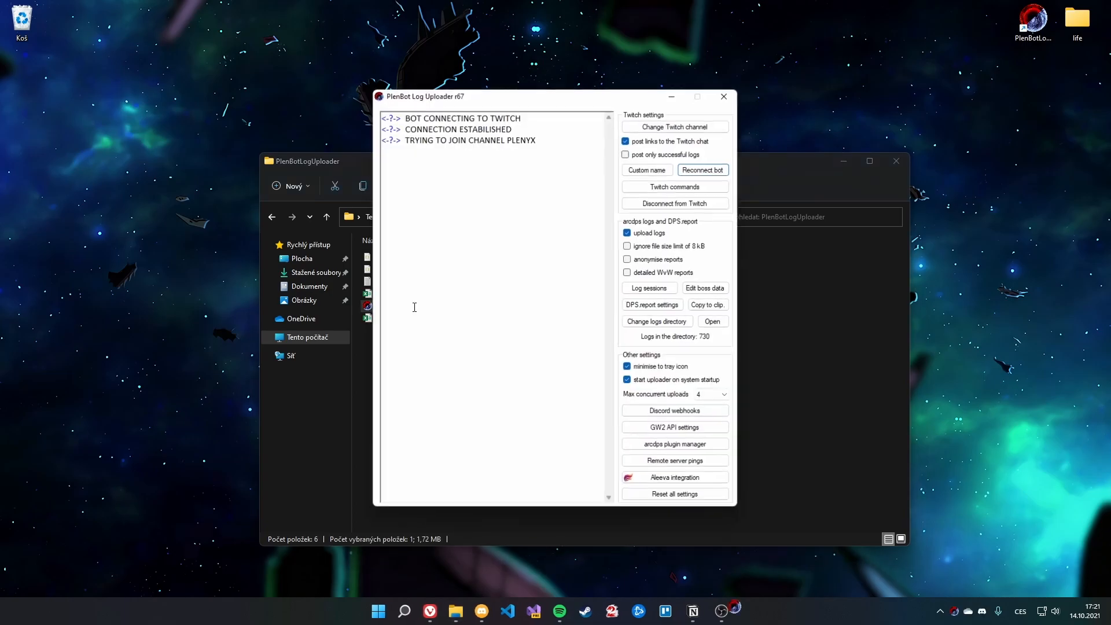
click(852, 449)
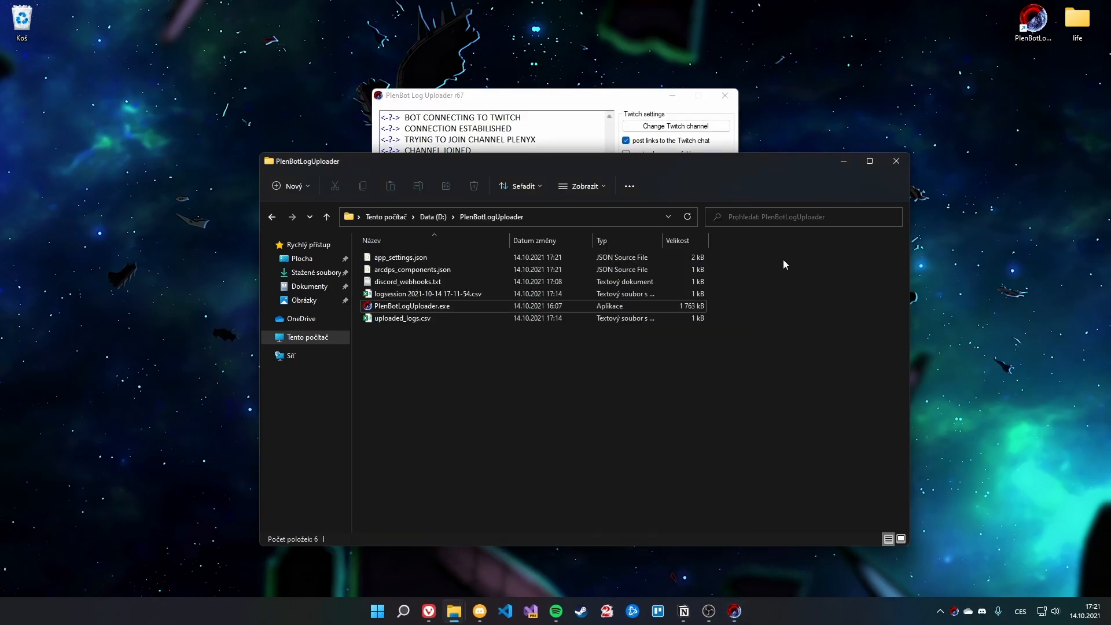
click(843, 164)
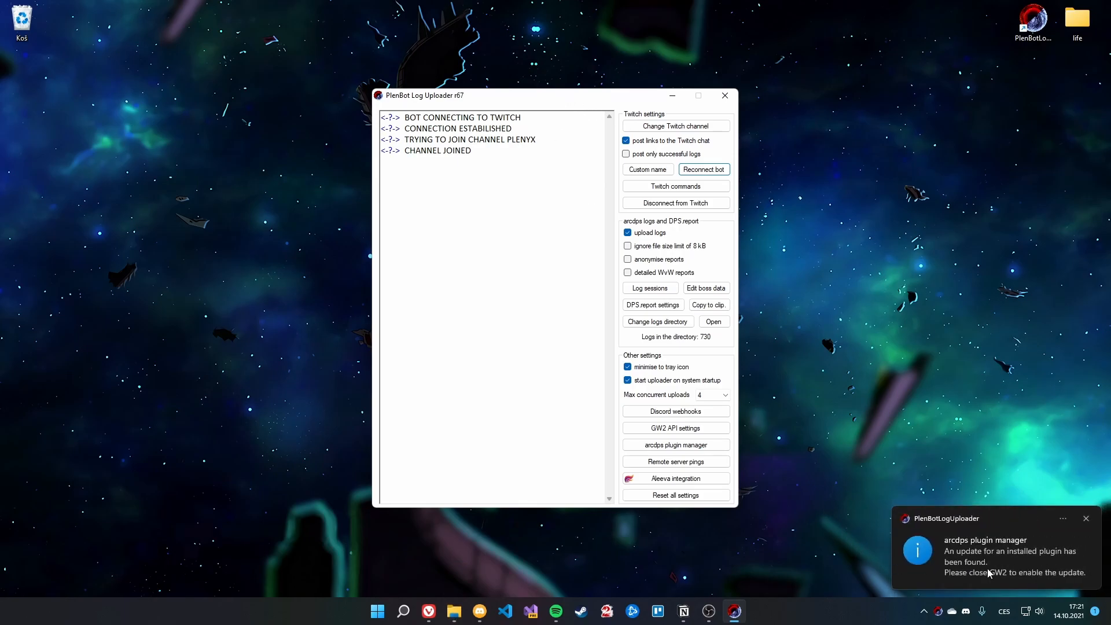
Step: Dismiss the update toast and confirm d3d11.dll is back to 1,100 kB
click(1013, 559)
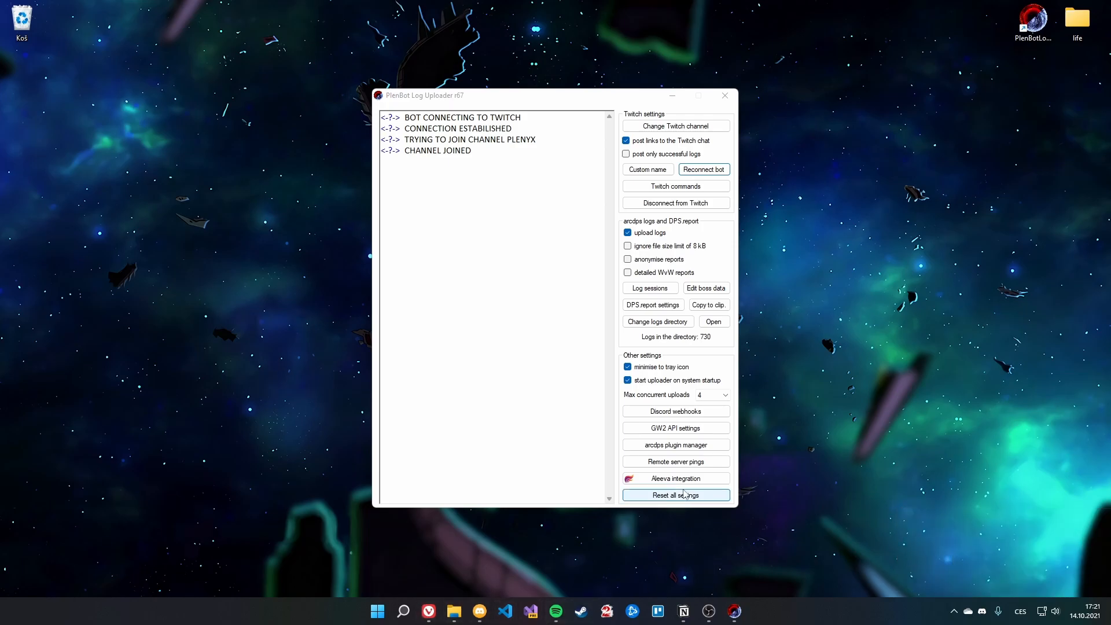
click(735, 611)
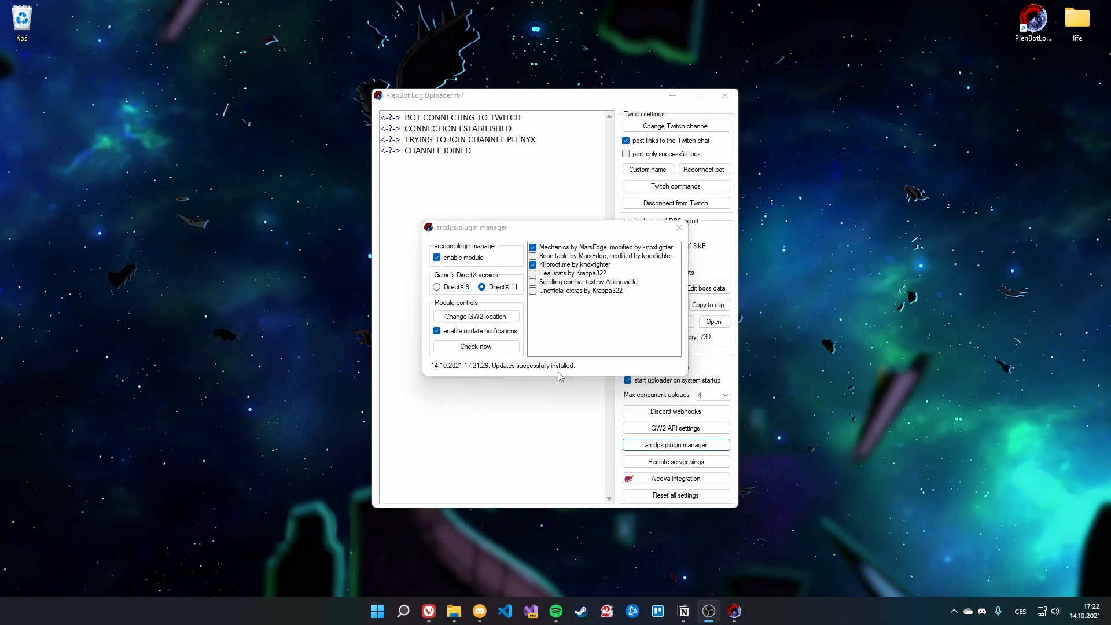
mouse_move(453, 611)
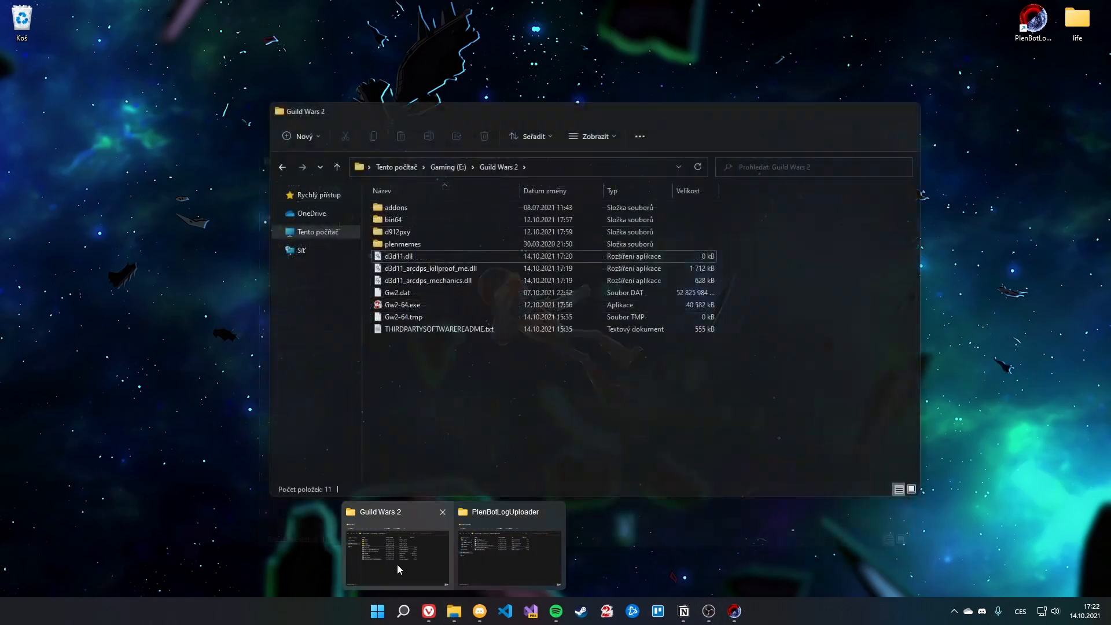
click(394, 561)
click(707, 255)
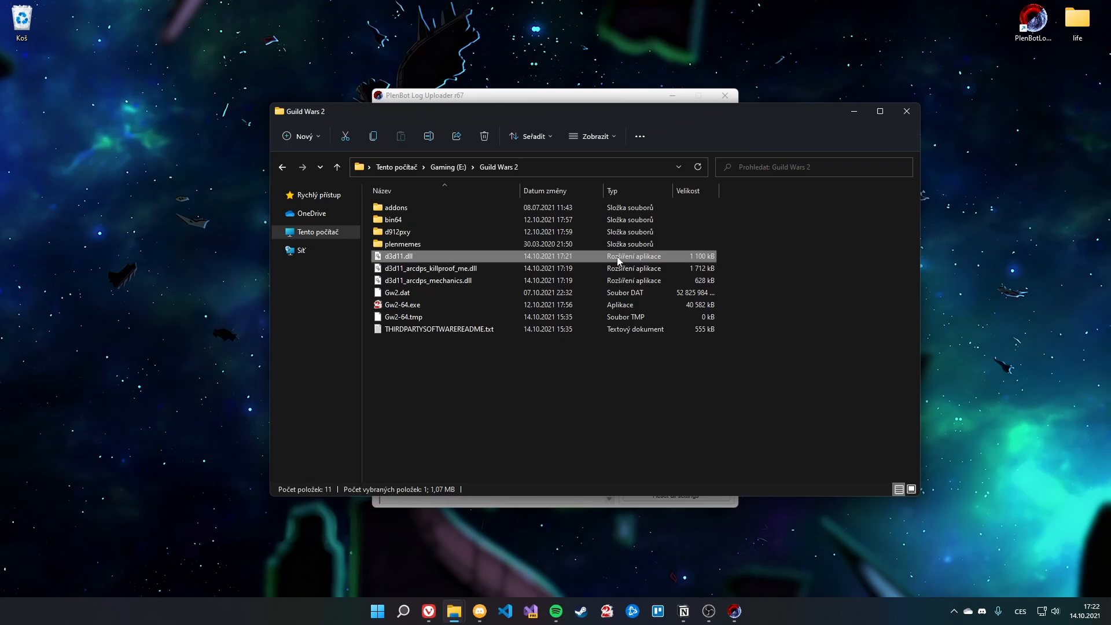
click(854, 112)
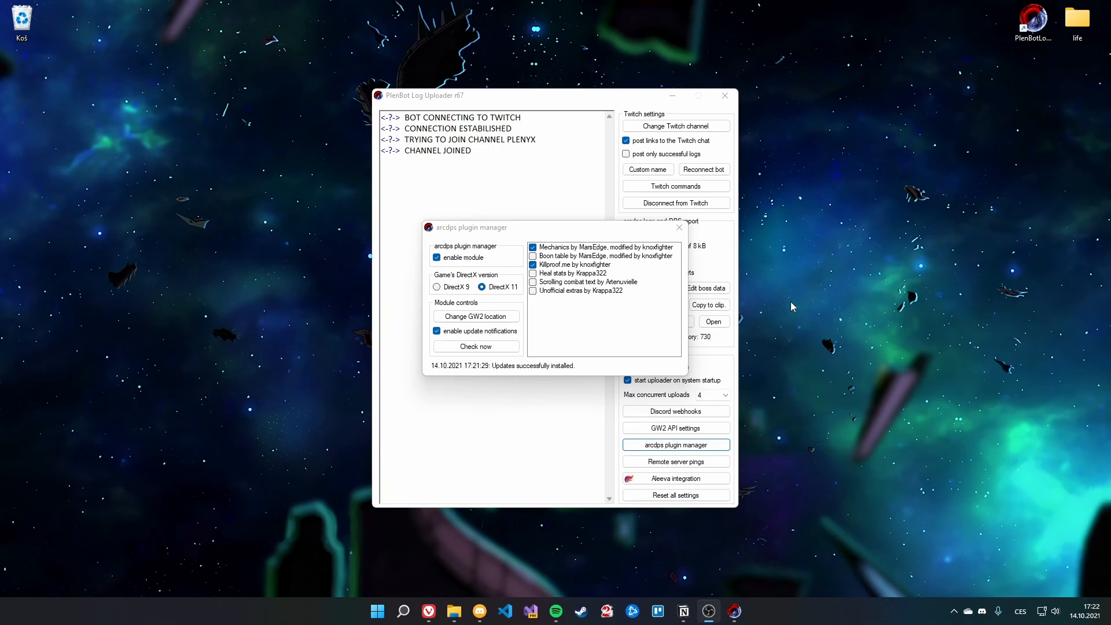
Step: Turn off plugin update notifications, then close the plugin manager and uploader to the tray
click(444, 331)
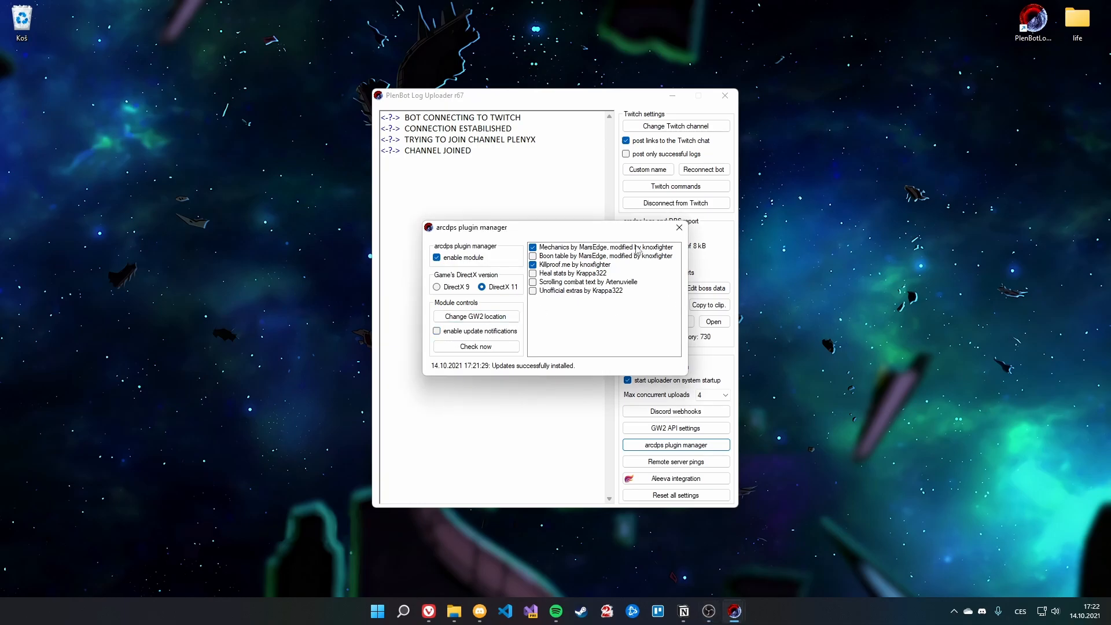
click(681, 229)
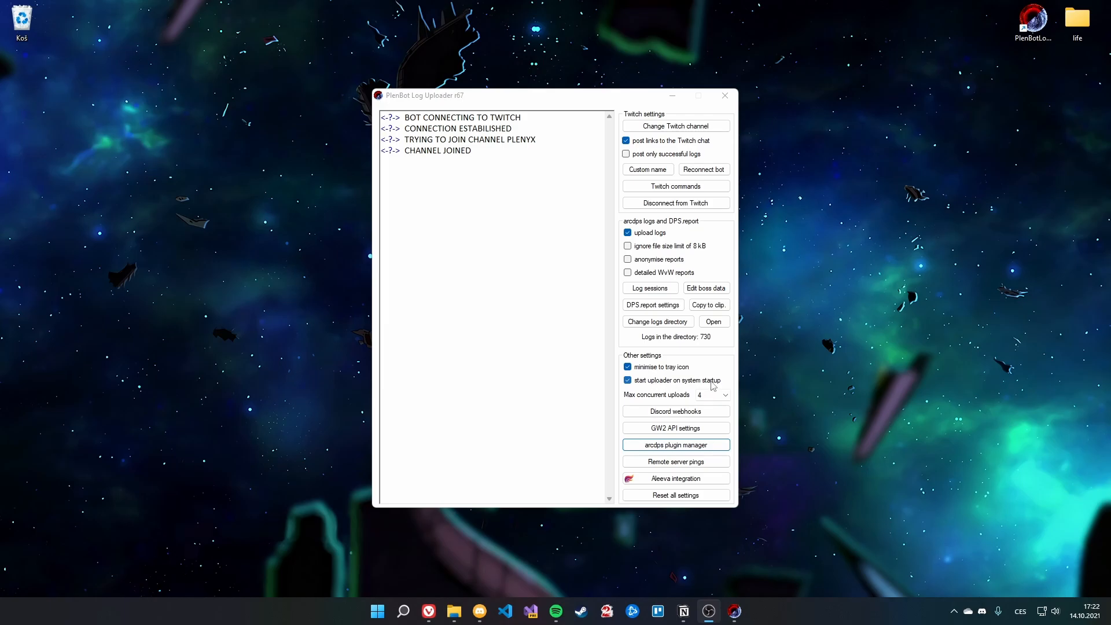
click(725, 96)
Step: Delete d3d11.dll from the Guild Wars 2 folder again
mouse_move(475, 618)
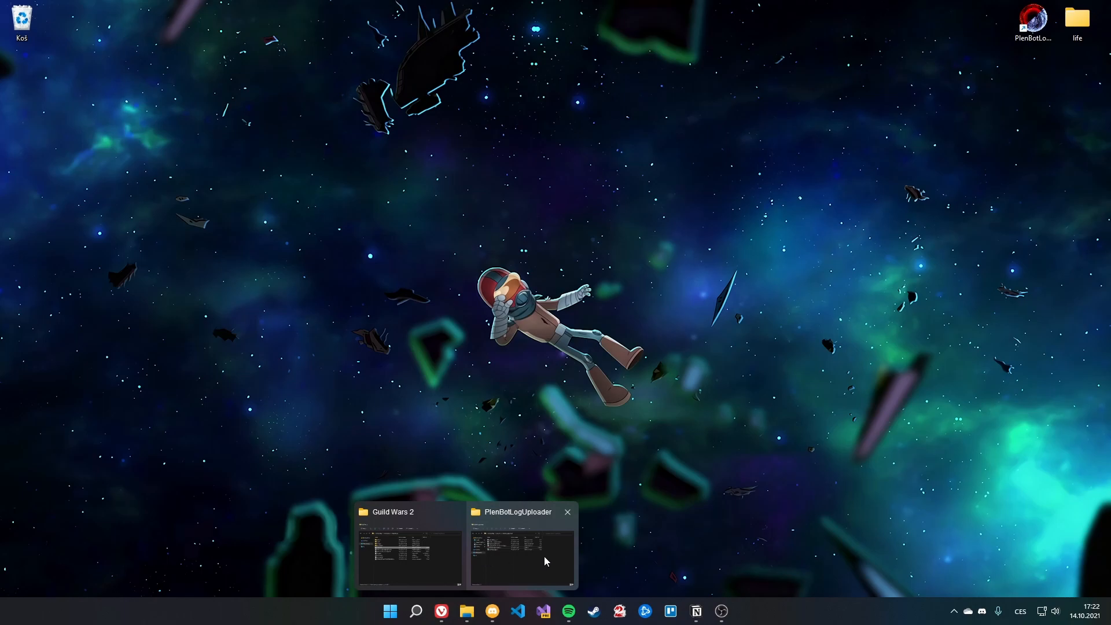
click(441, 547)
right_click(428, 256)
click(527, 297)
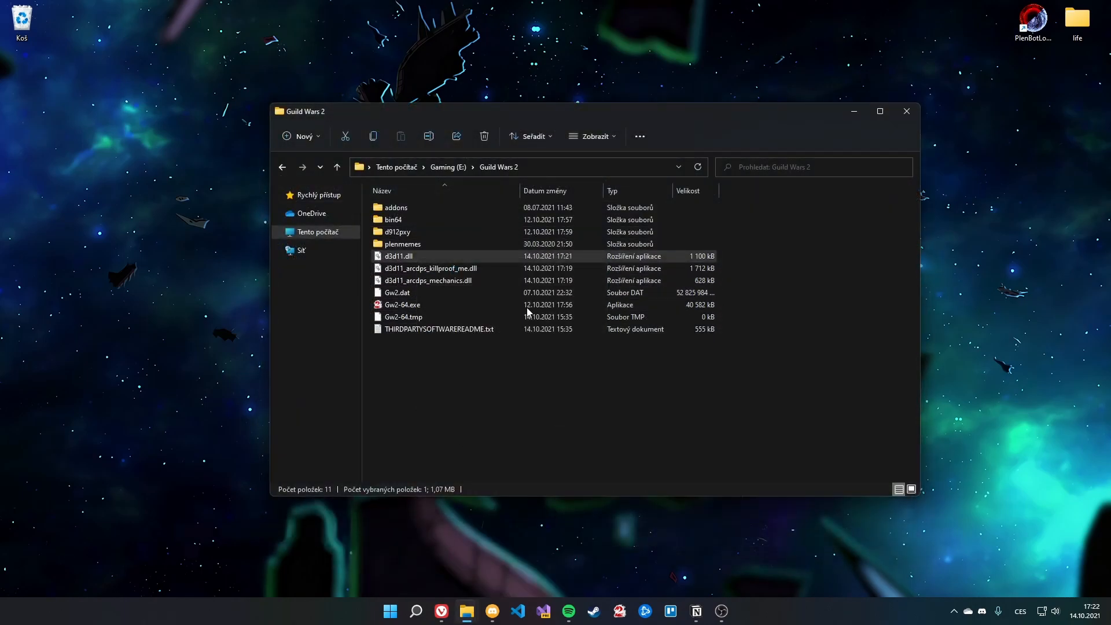
key(Delete)
Step: Create a new empty text document renamed d3d11.dll, then minimise the folder
right_click(567, 432)
mouse_move(646, 365)
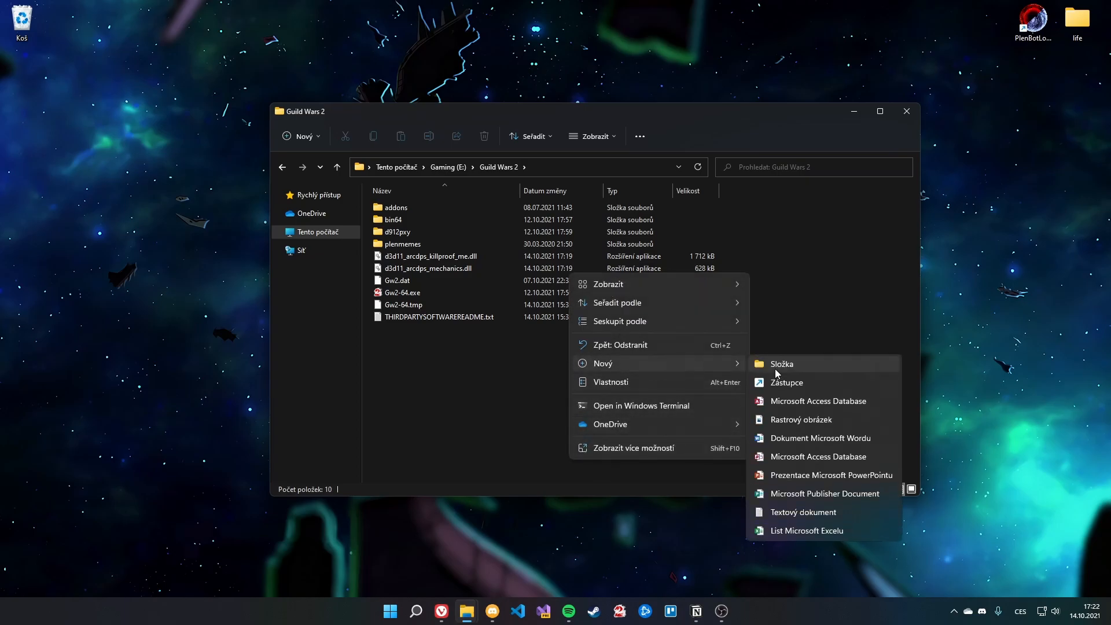
click(802, 512)
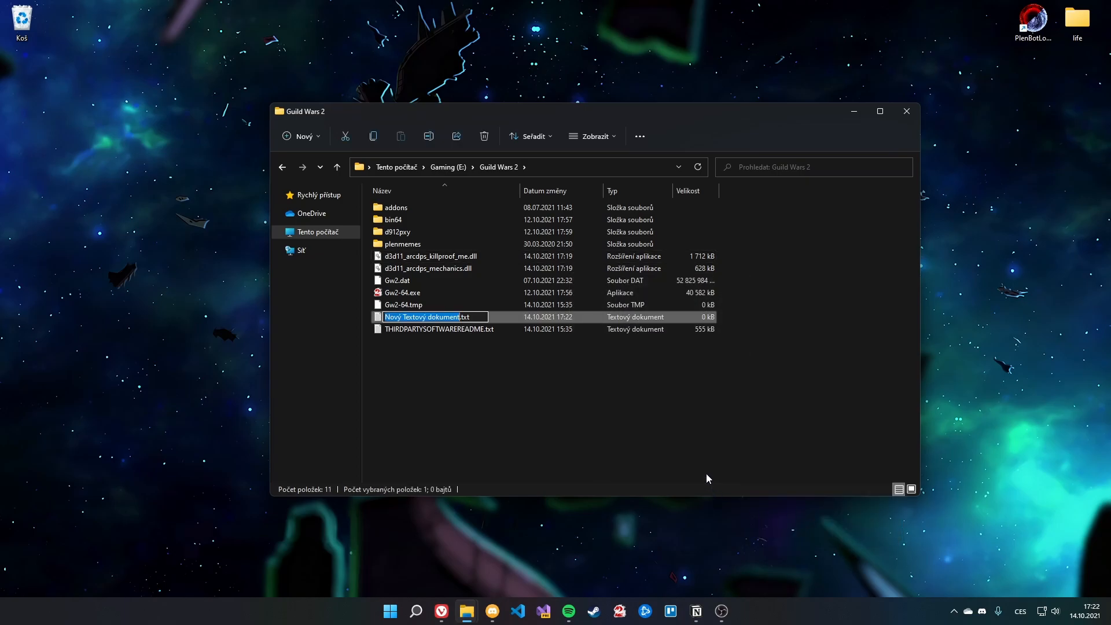
text(d3d11)
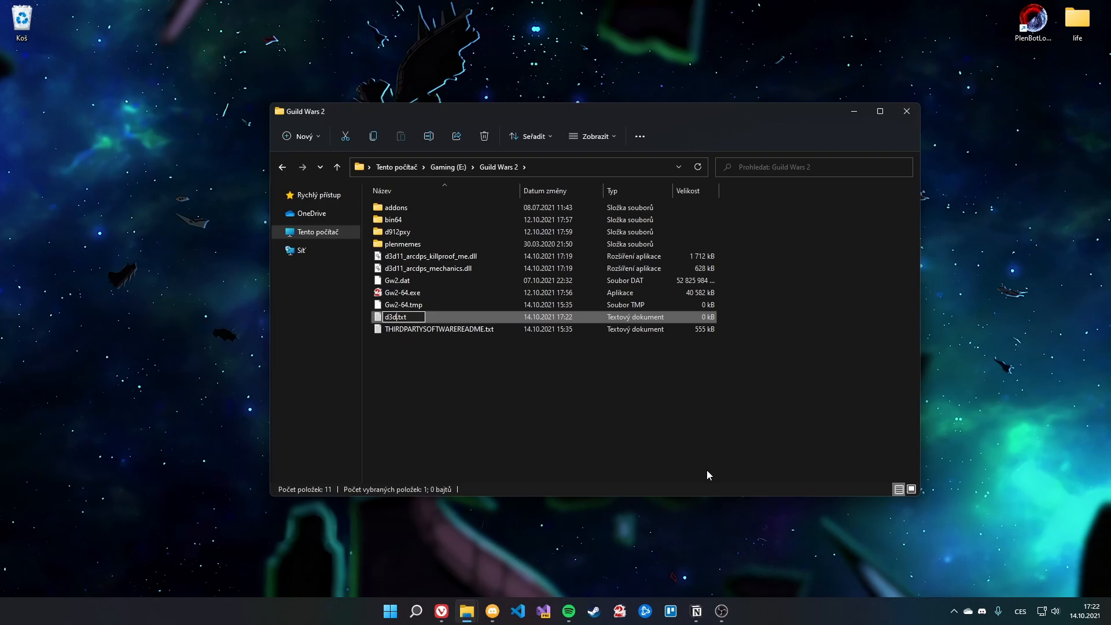
key(shift+End)
text(.dll)
key(Return)
key(Return)
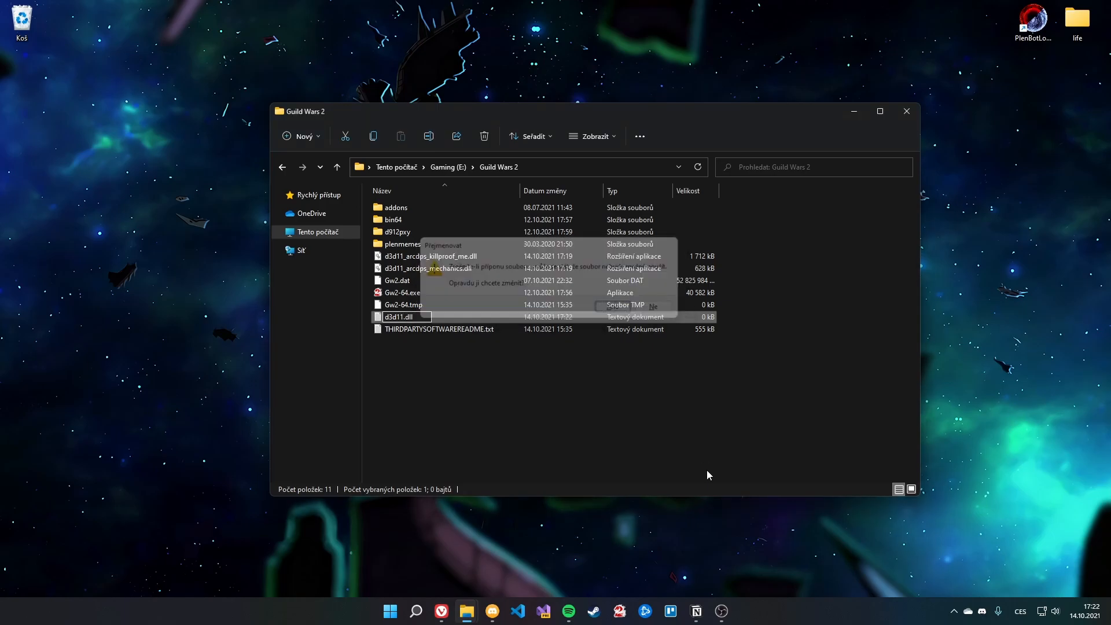
click(760, 439)
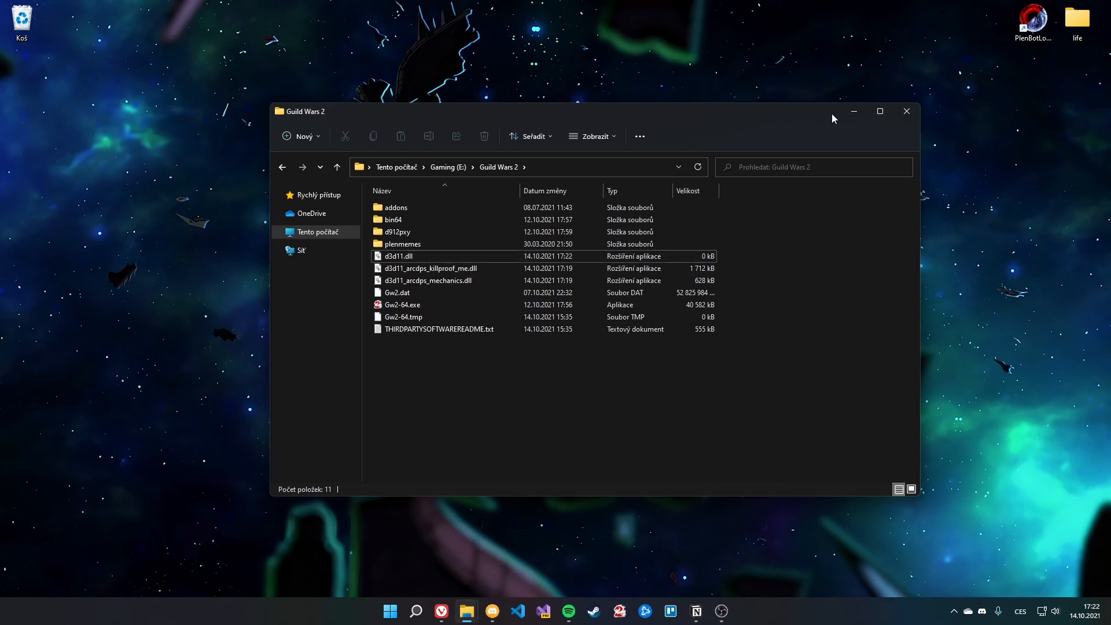
click(865, 113)
drag(174, 101, 869, 557)
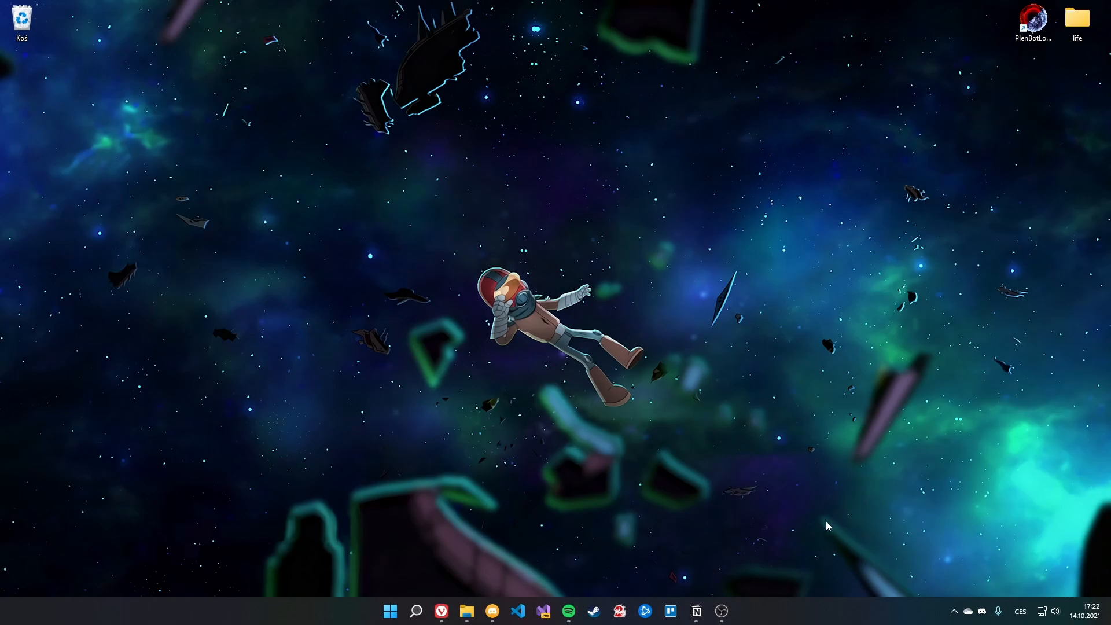
Step: Launch PlenBotLogUploader.exe, then minimise the uploader to the tray and hide its folder window
mouse_move(468, 611)
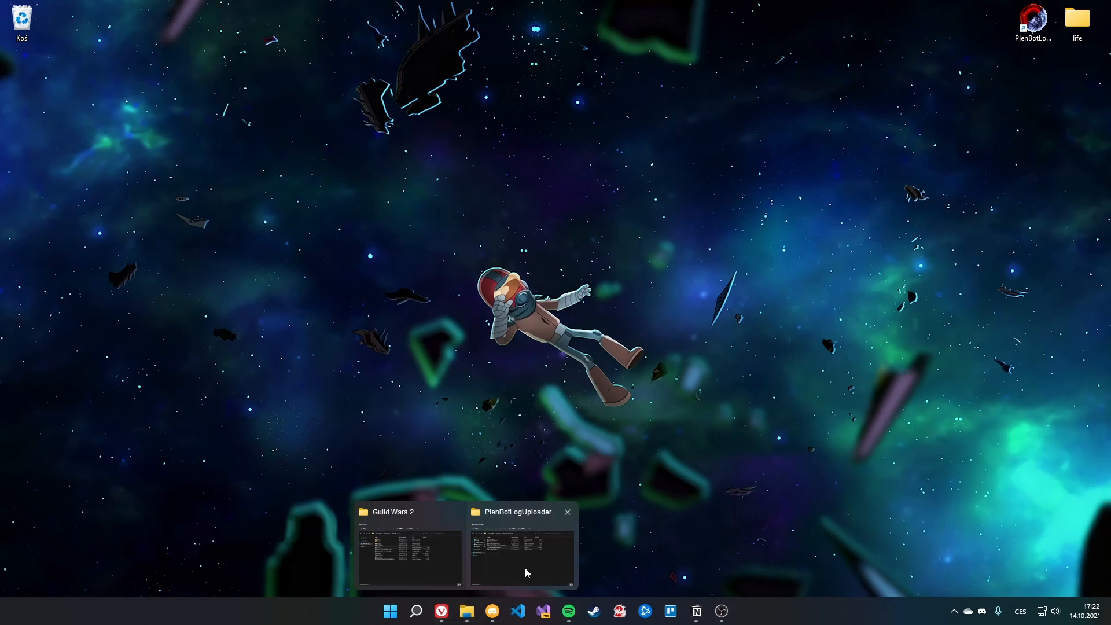
click(527, 573)
double_click(429, 307)
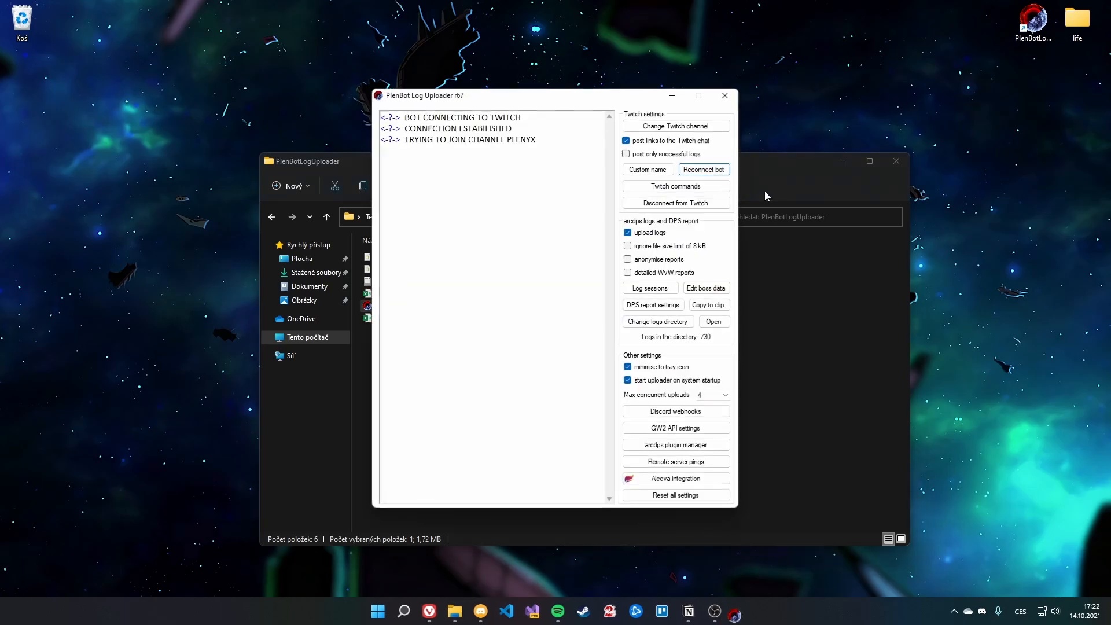
click(672, 96)
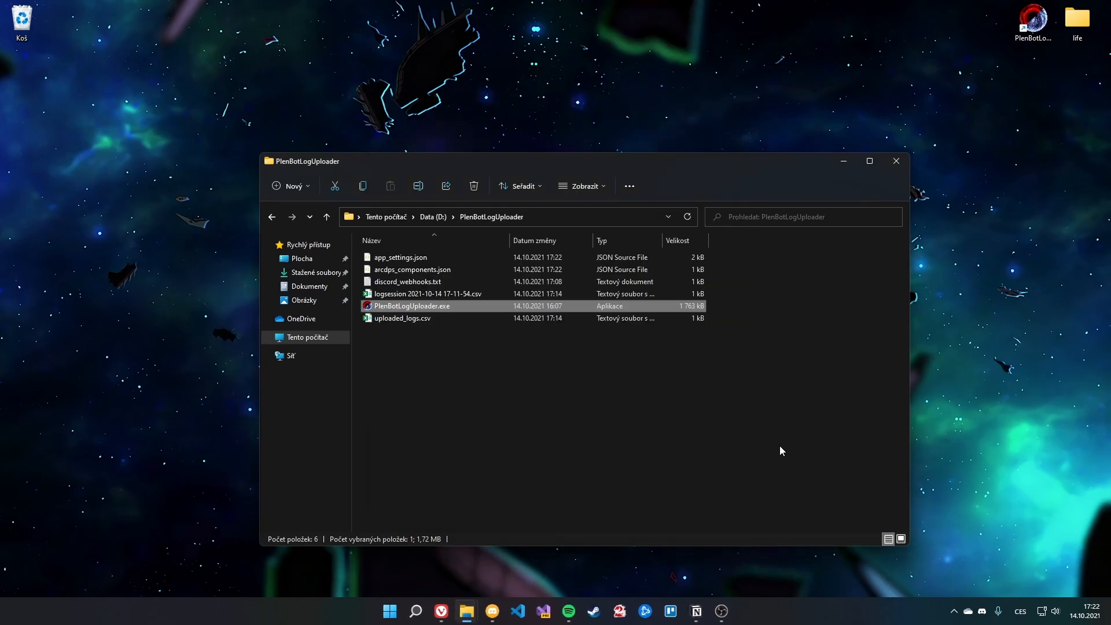
click(844, 162)
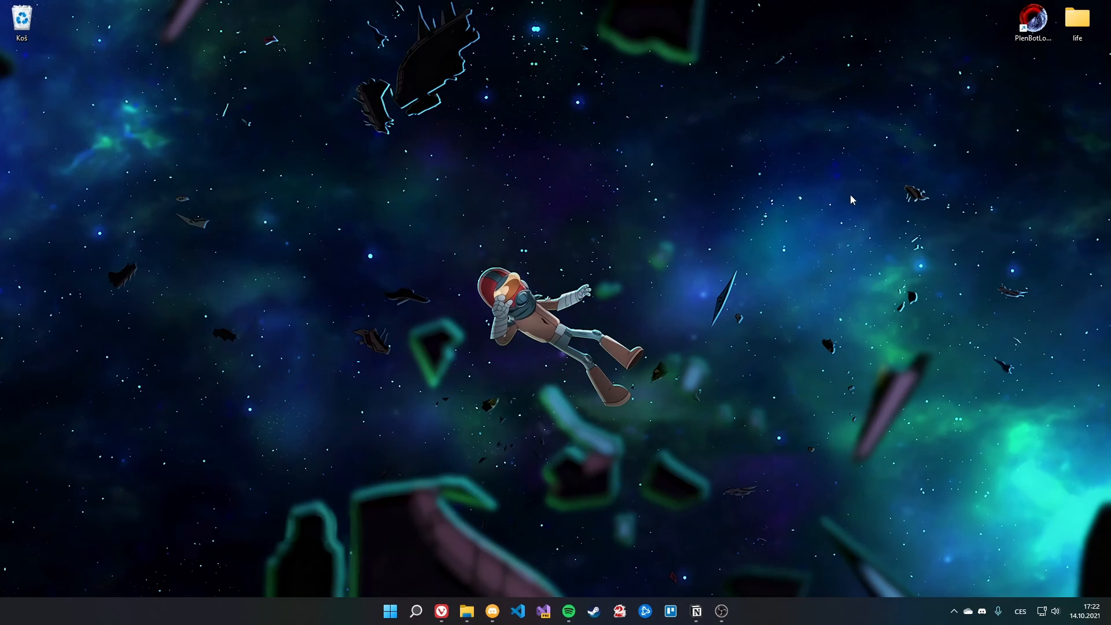
Step: Restore the Guild Wars 2 folder and confirm d3d11.dll is back at 1 100 kB
mouse_move(480, 615)
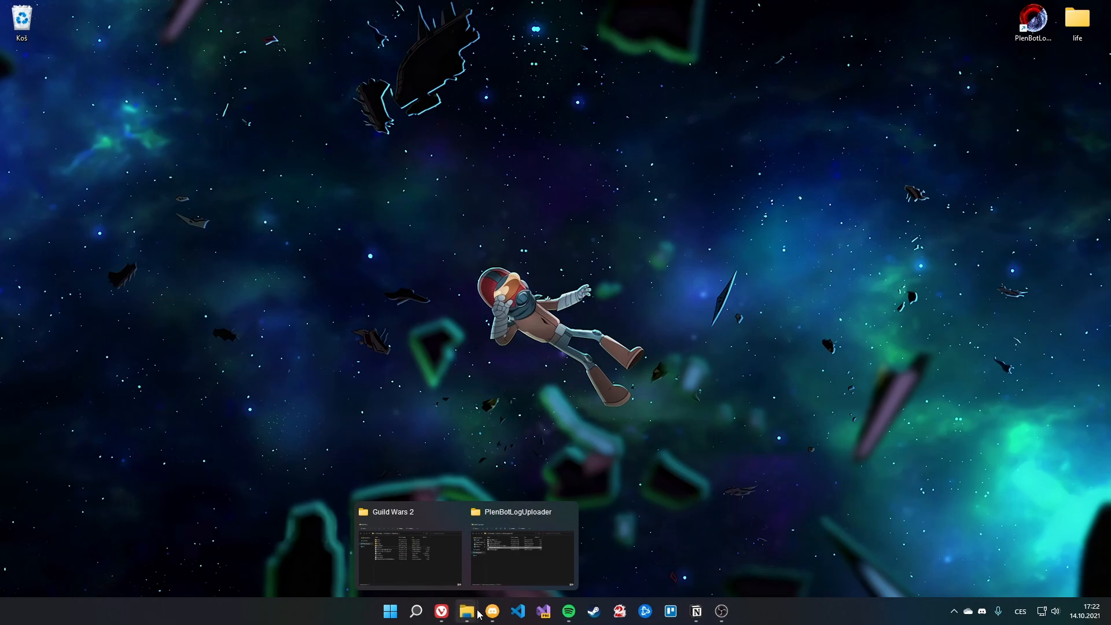
click(427, 551)
click(561, 259)
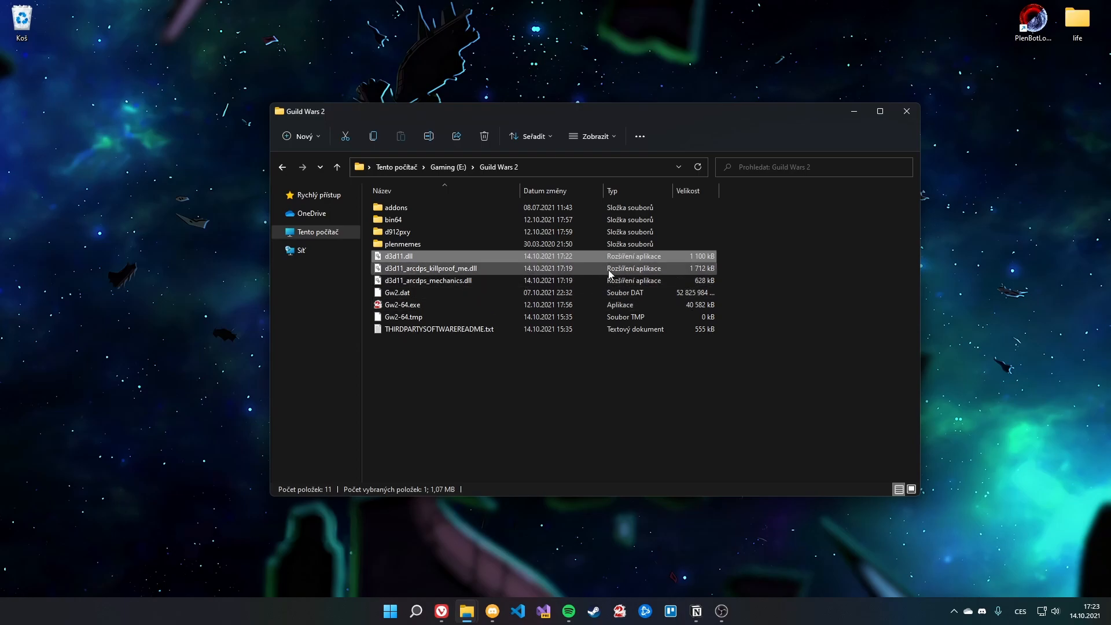
click(803, 275)
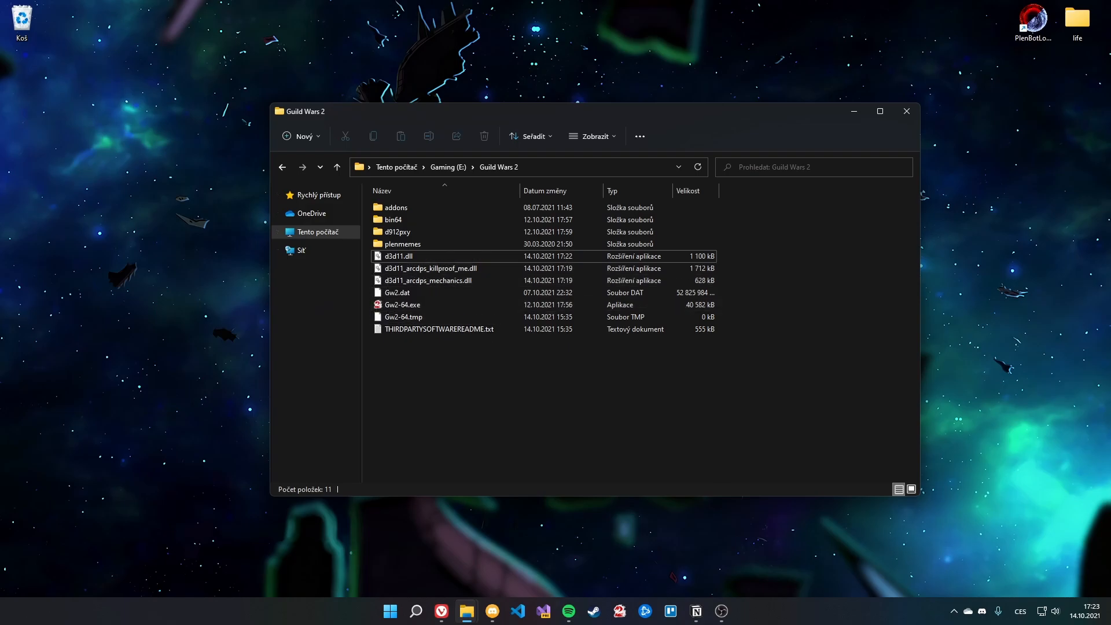
click(492, 270)
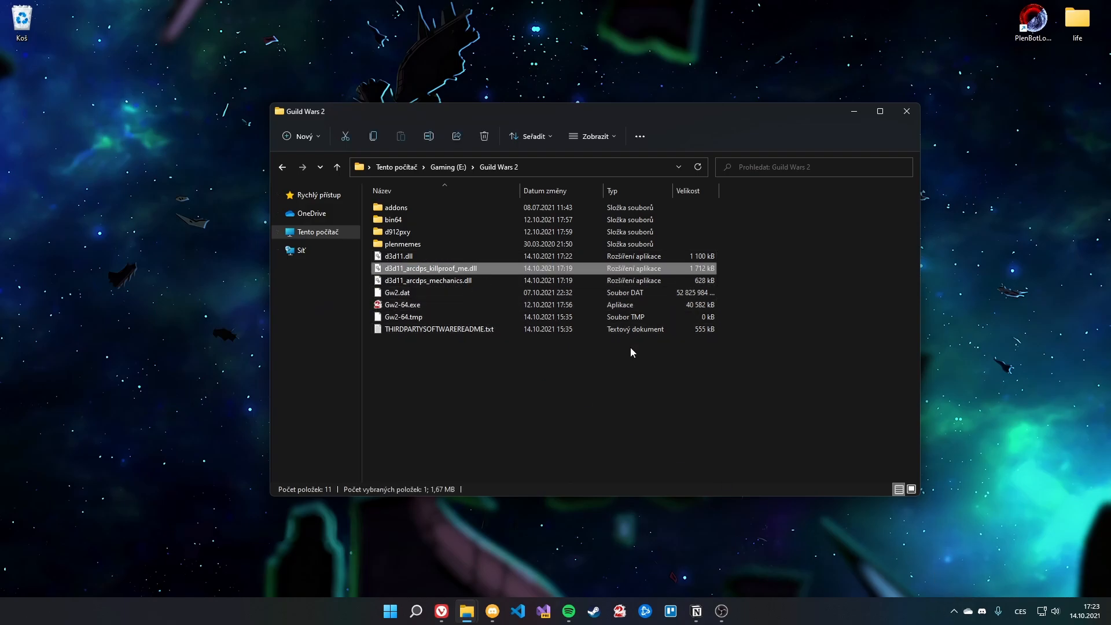
click(701, 394)
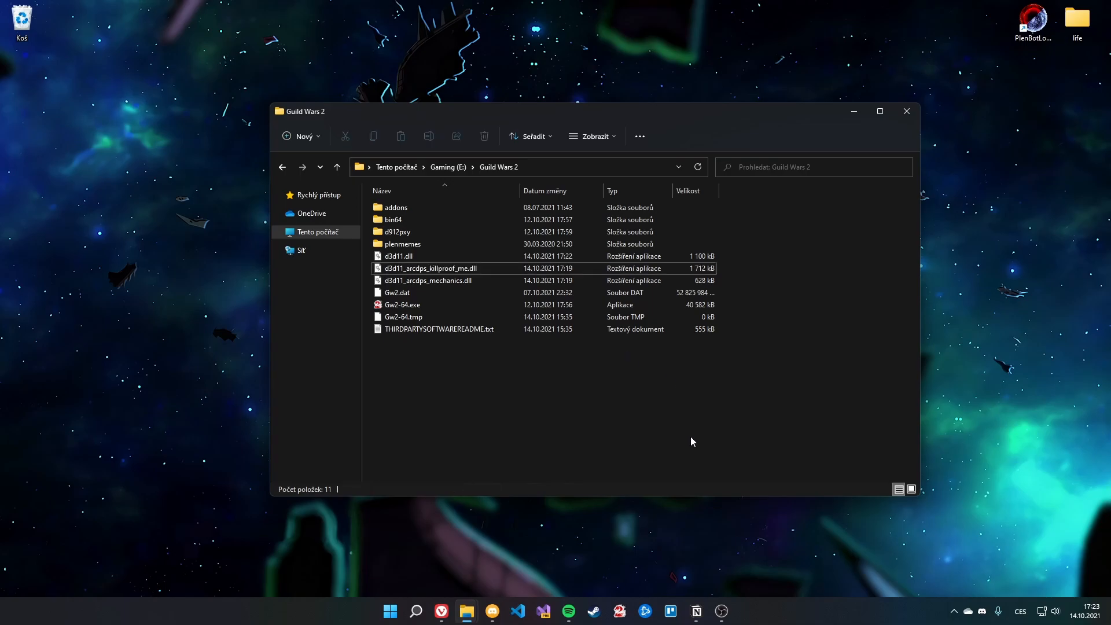
Step: Reopen PlenBot from the tray and toggle the Mechanics plugin in the arcdps plugin manager
click(954, 611)
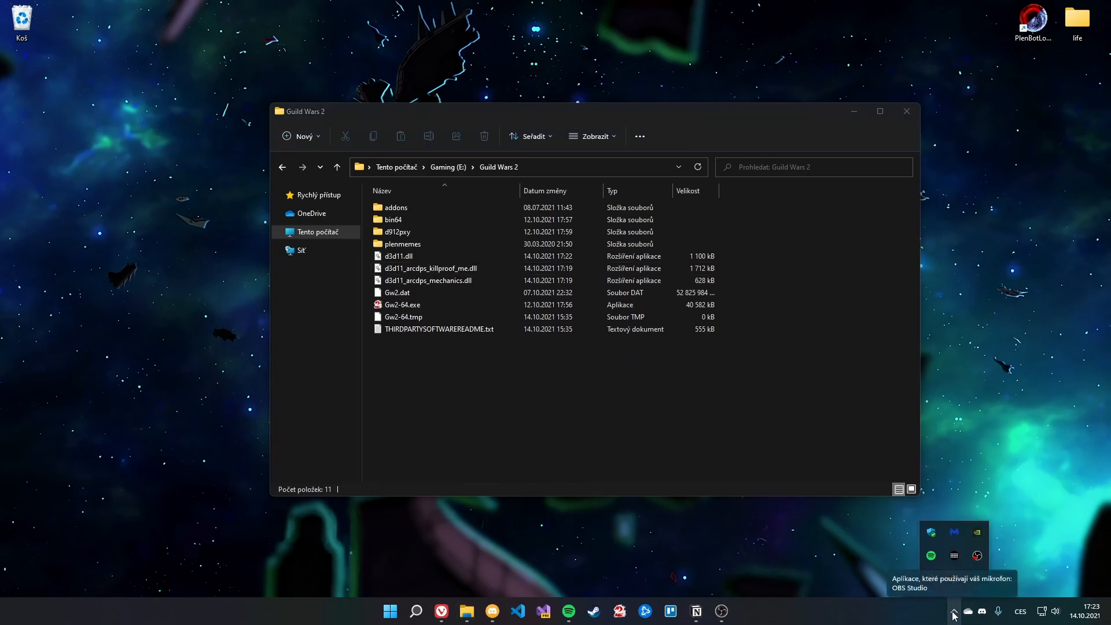
click(955, 577)
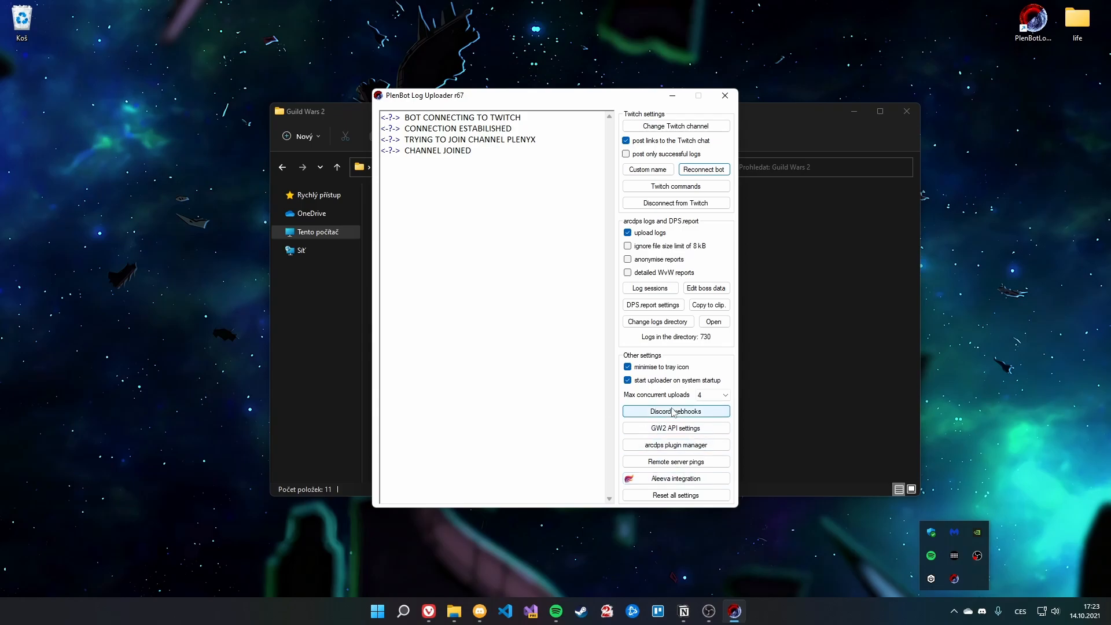
click(676, 445)
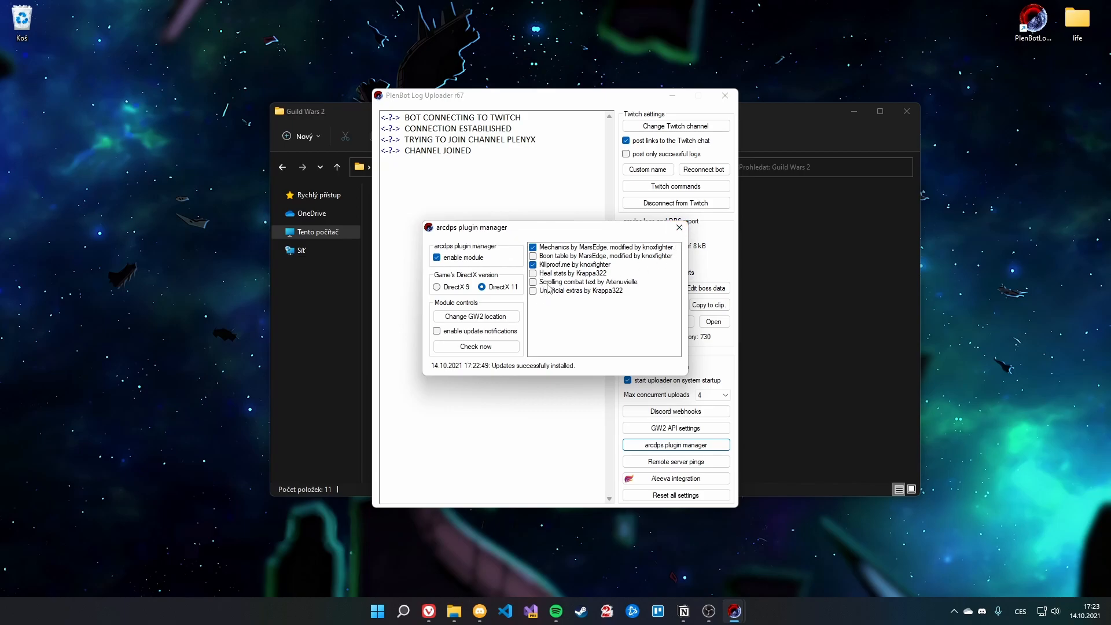
click(534, 249)
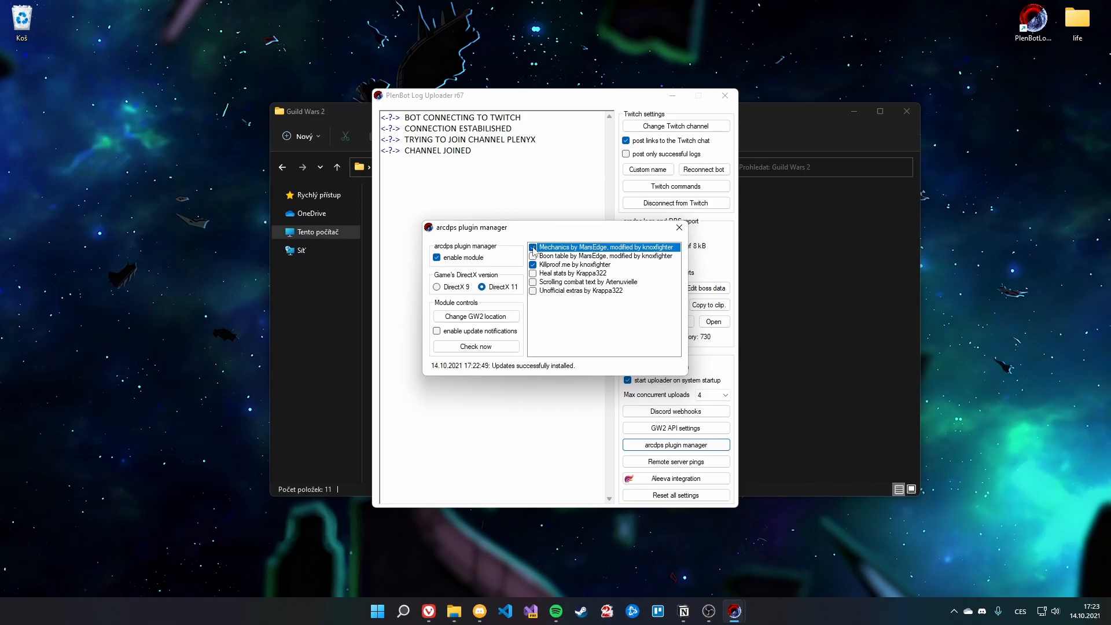
Step: Check the Guild Wars 2 folder files, then close the arcdps plugin manager
click(893, 379)
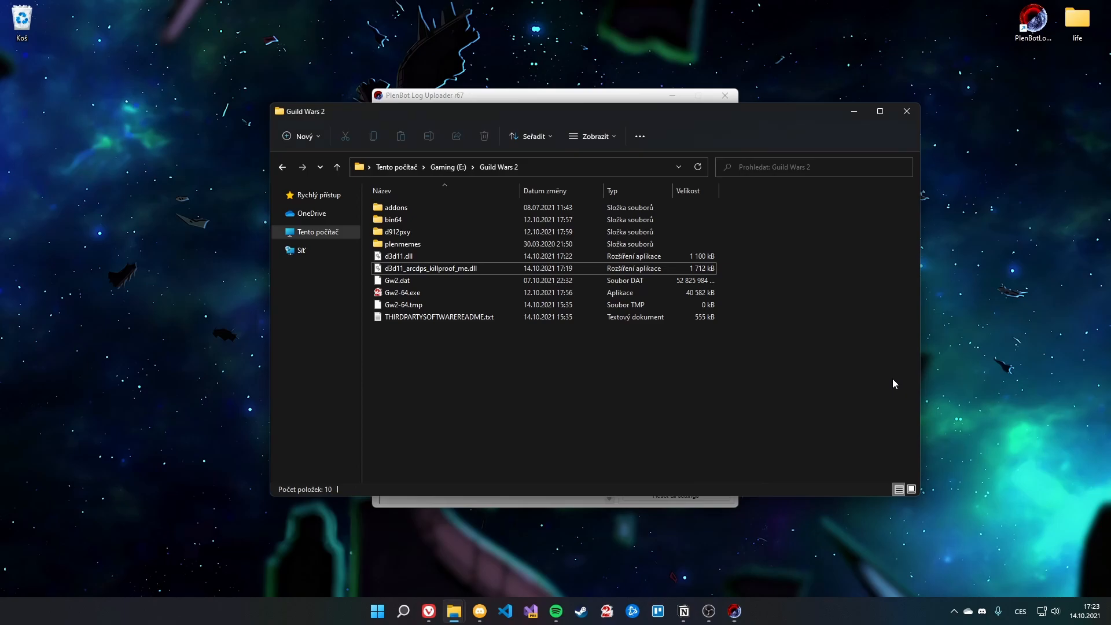
click(445, 96)
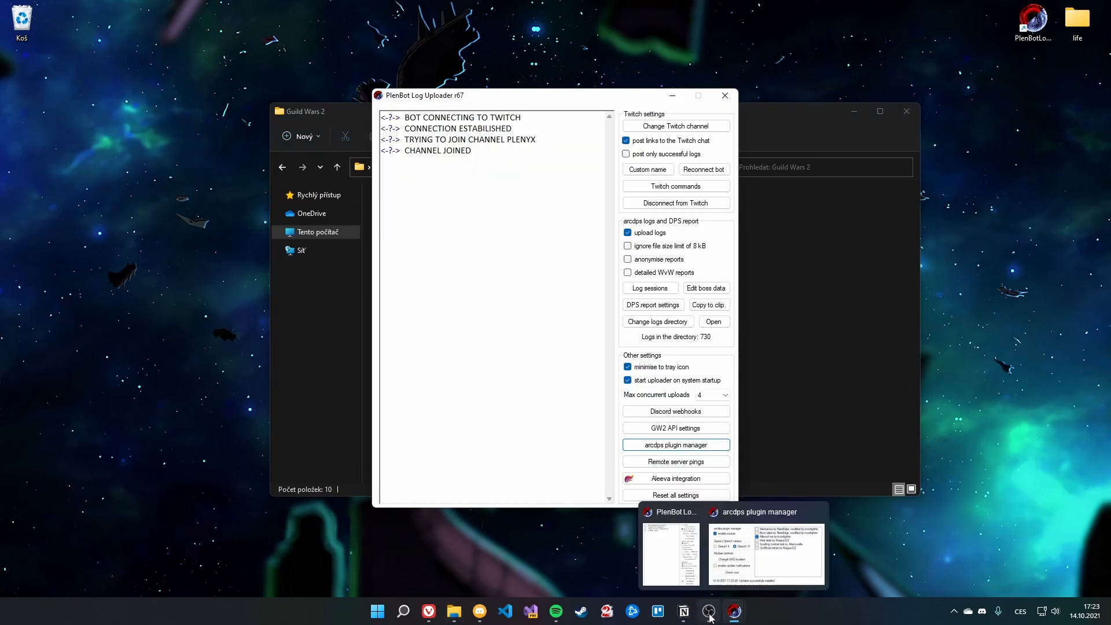
click(756, 575)
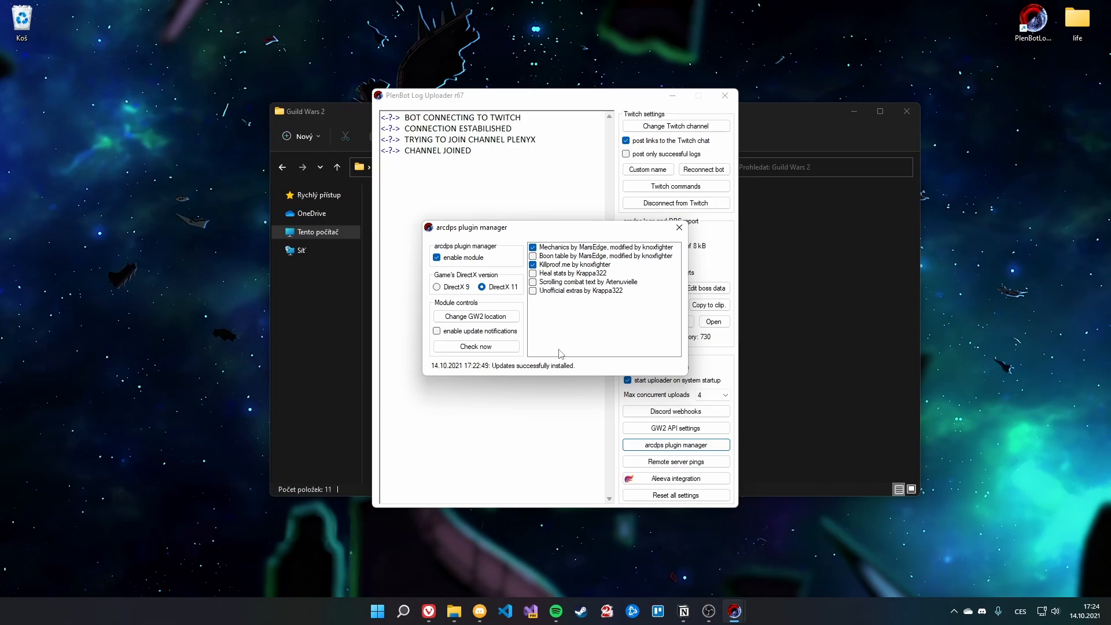
click(679, 227)
click(501, 335)
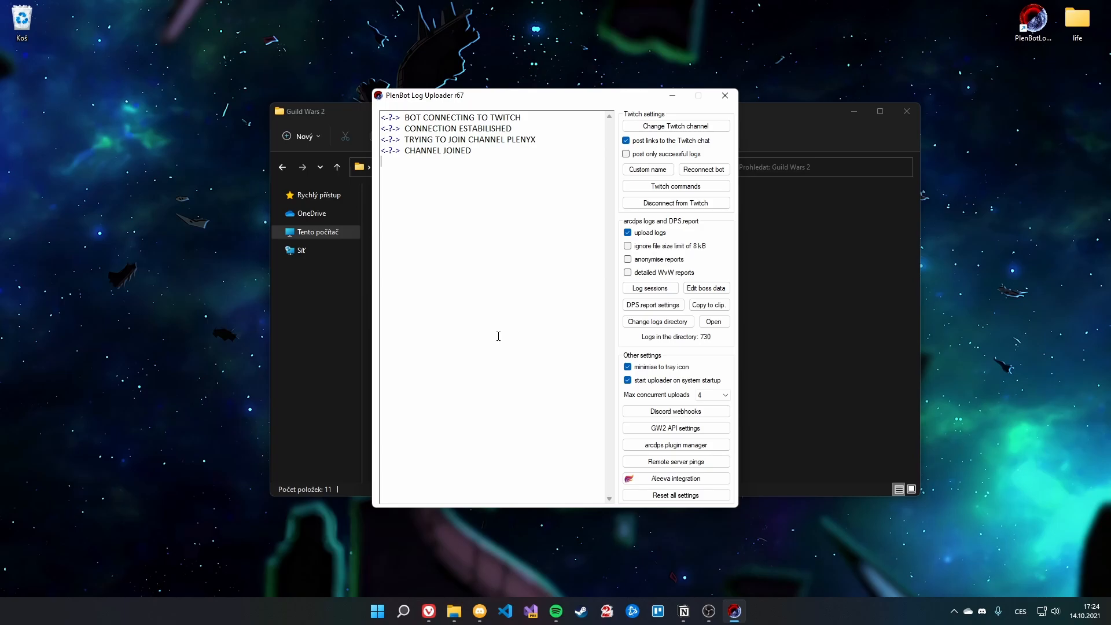
Step: Minimise the Guild Wars 2 folder, review DPS.report settings, and open the boss data editor
click(853, 112)
drag(508, 106, 504, 80)
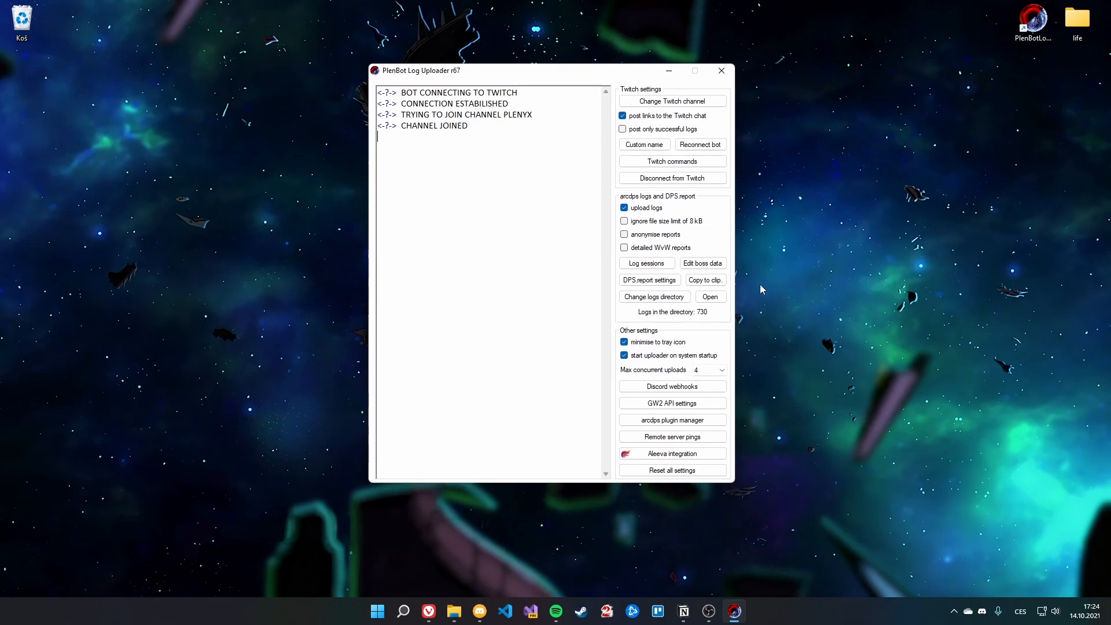
click(644, 281)
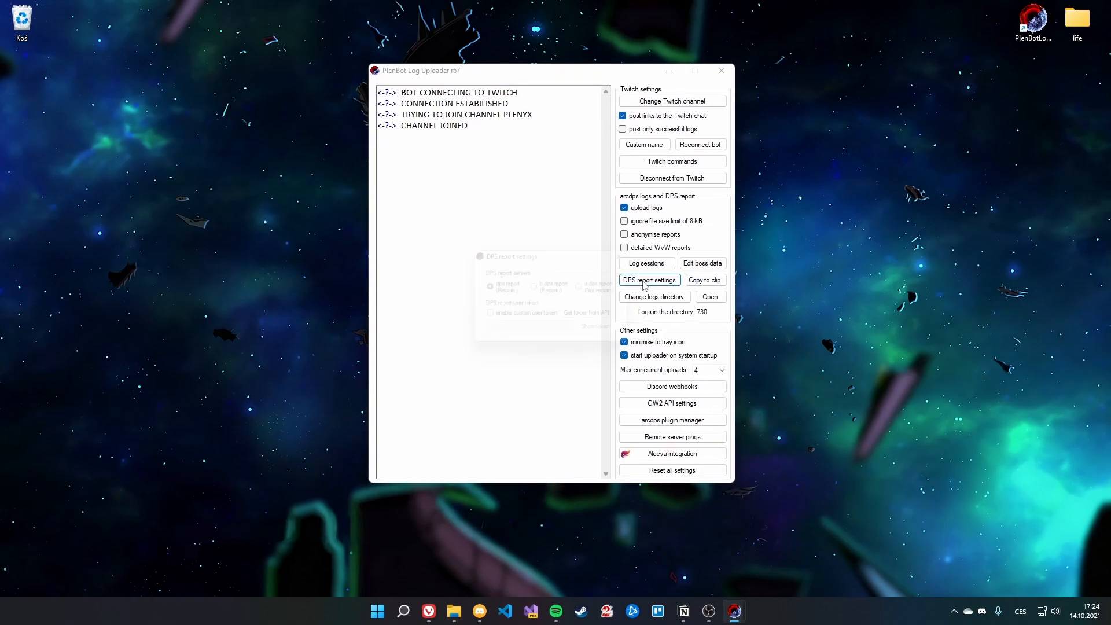
drag(573, 256, 526, 254)
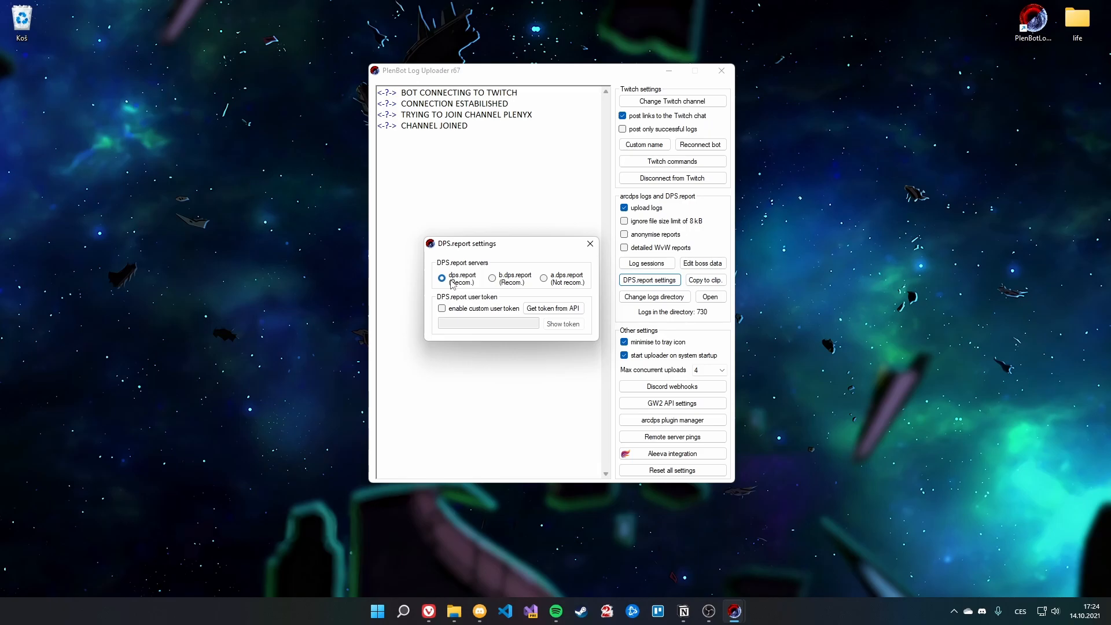
click(588, 245)
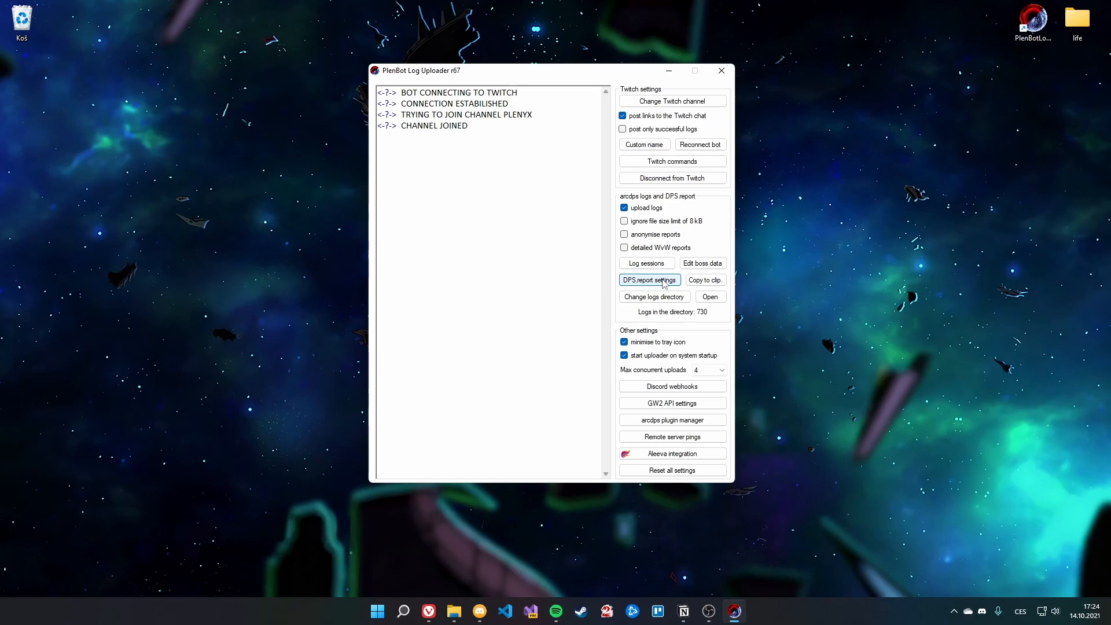
click(702, 263)
drag(461, 201, 409, 199)
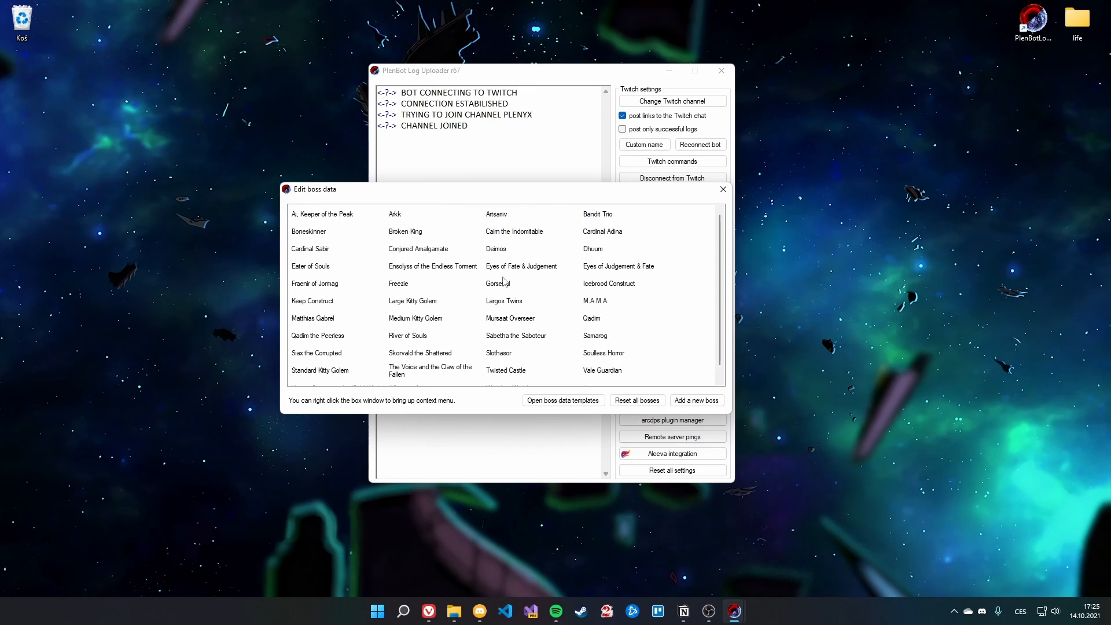
Step: Change Dhuum's Twitch success message to '<boss> kill: <log>'
double_click(593, 249)
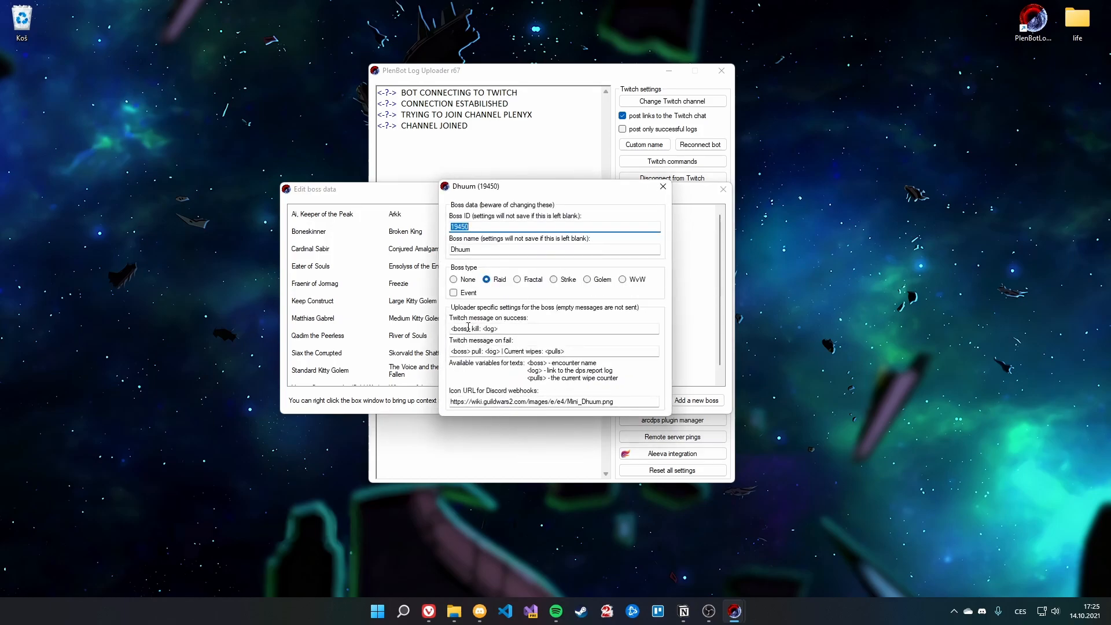
click(469, 327)
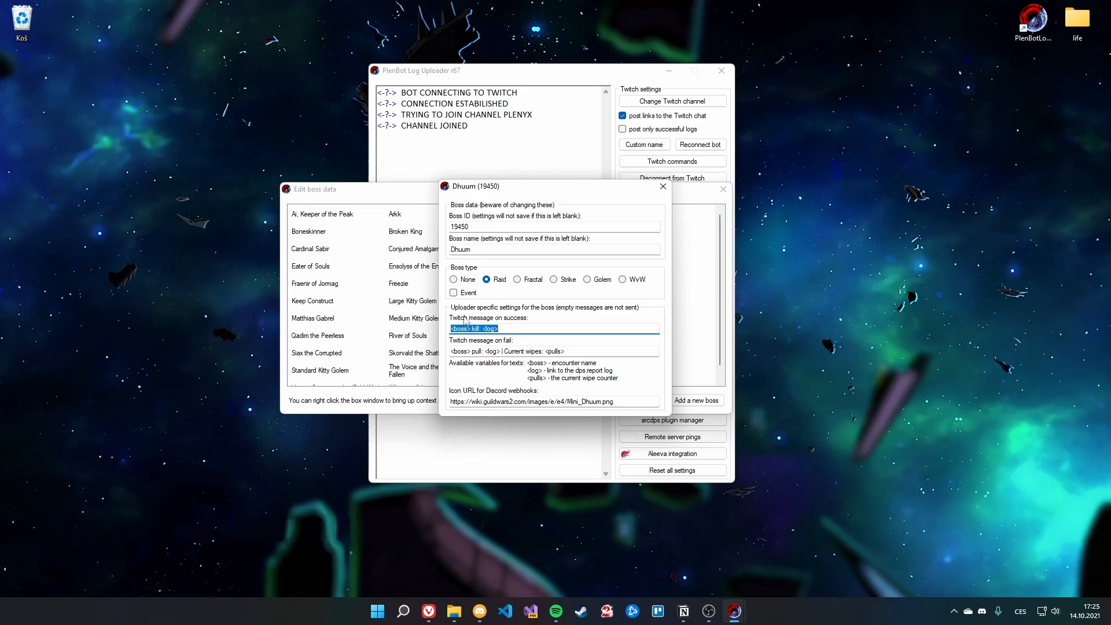
click(453, 329)
text(:)
double_click(493, 328)
Step: Review Dhuum's fail message with its <boss>, pull:, <log> and <pulls> parts
double_click(464, 350)
double_click(476, 351)
double_click(492, 352)
drag(512, 350, 580, 350)
drag(580, 351, 549, 357)
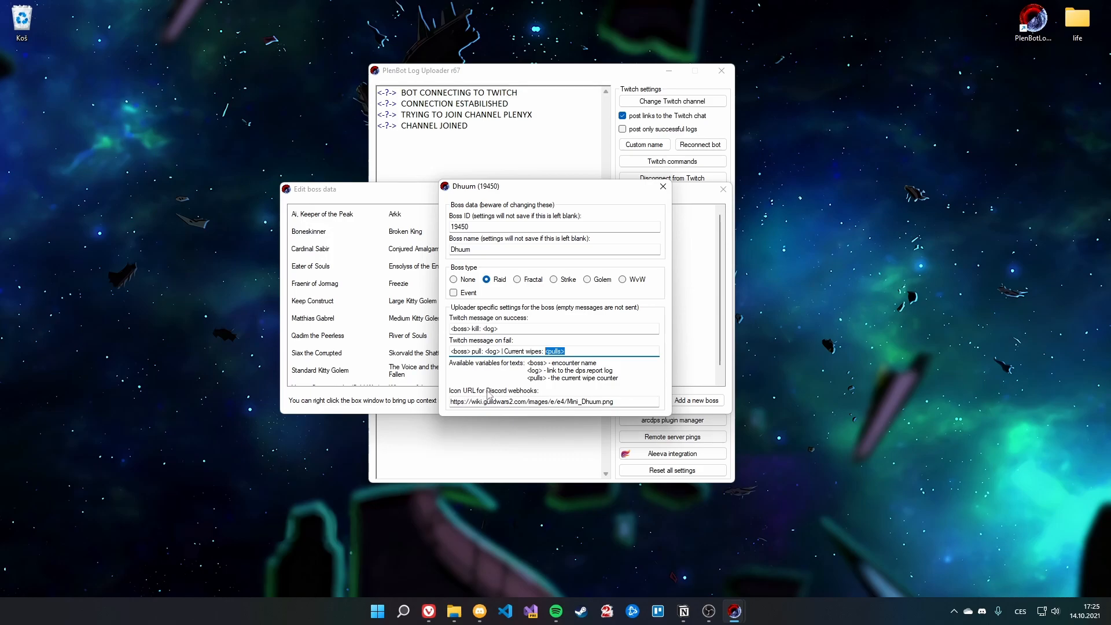
Step: Check Dhuum's Discord icon URL, close his settings and open the boss list's context menu
drag(618, 402, 435, 399)
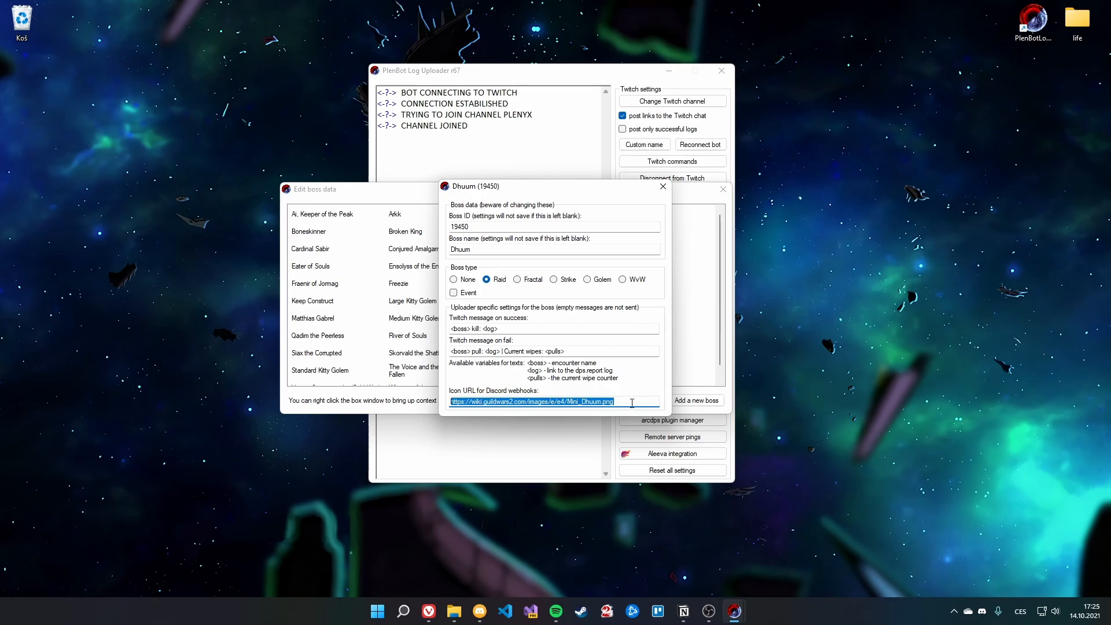
click(633, 402)
drag(608, 401, 448, 409)
click(563, 402)
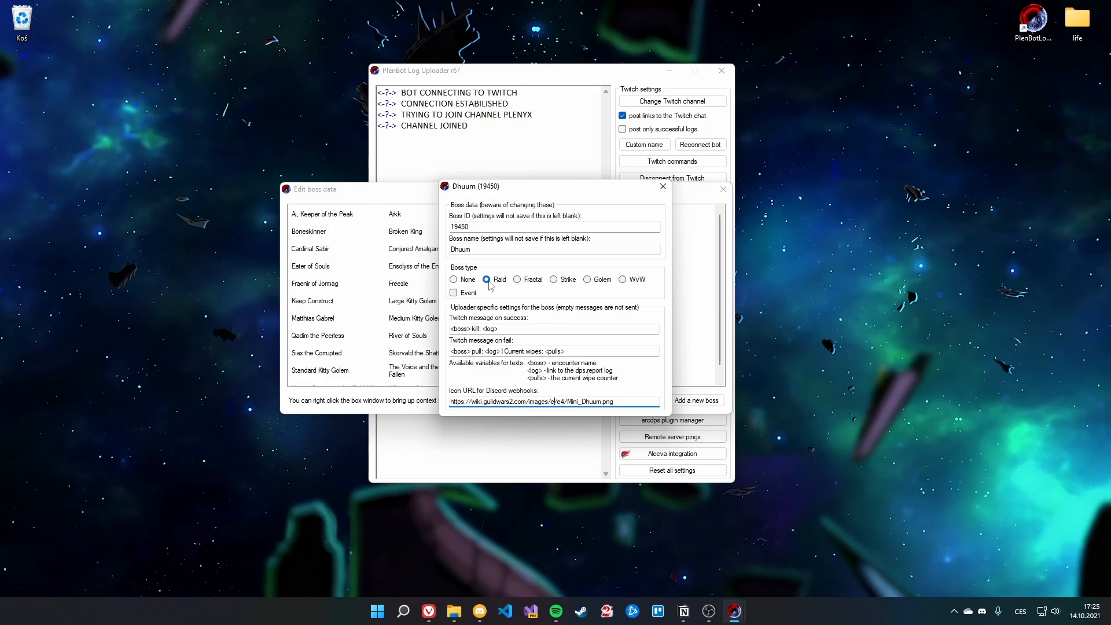
click(663, 187)
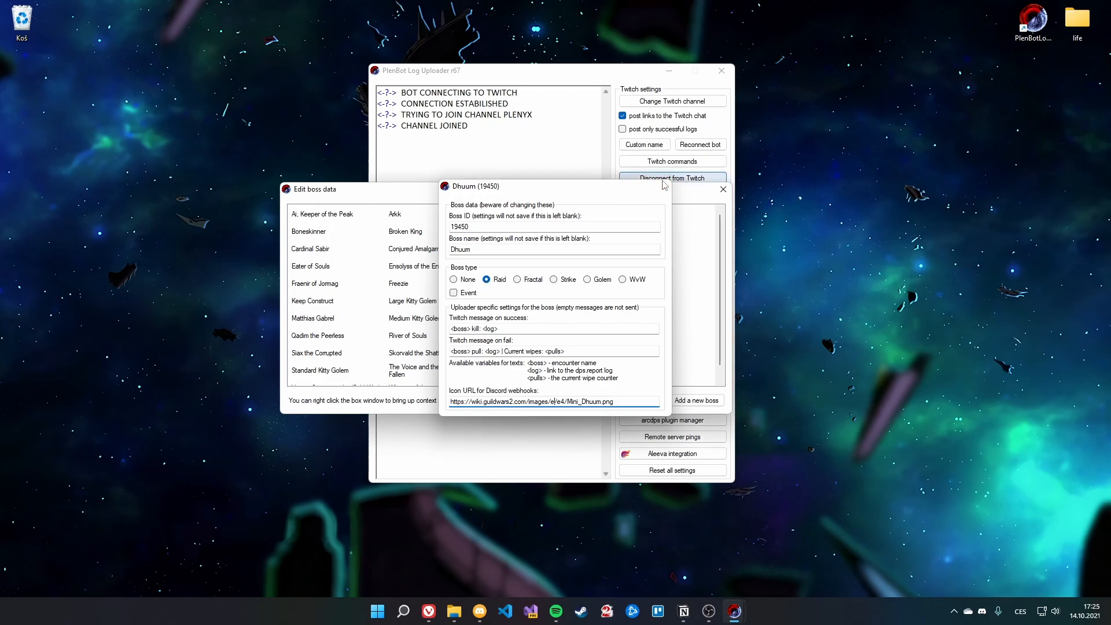
right_click(682, 282)
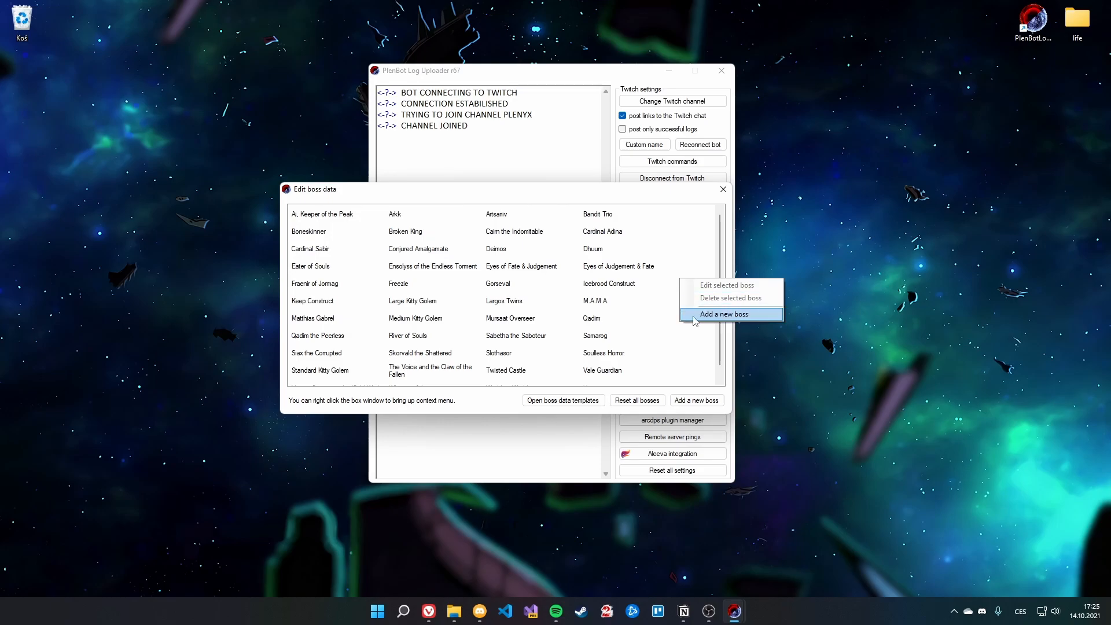
click(695, 317)
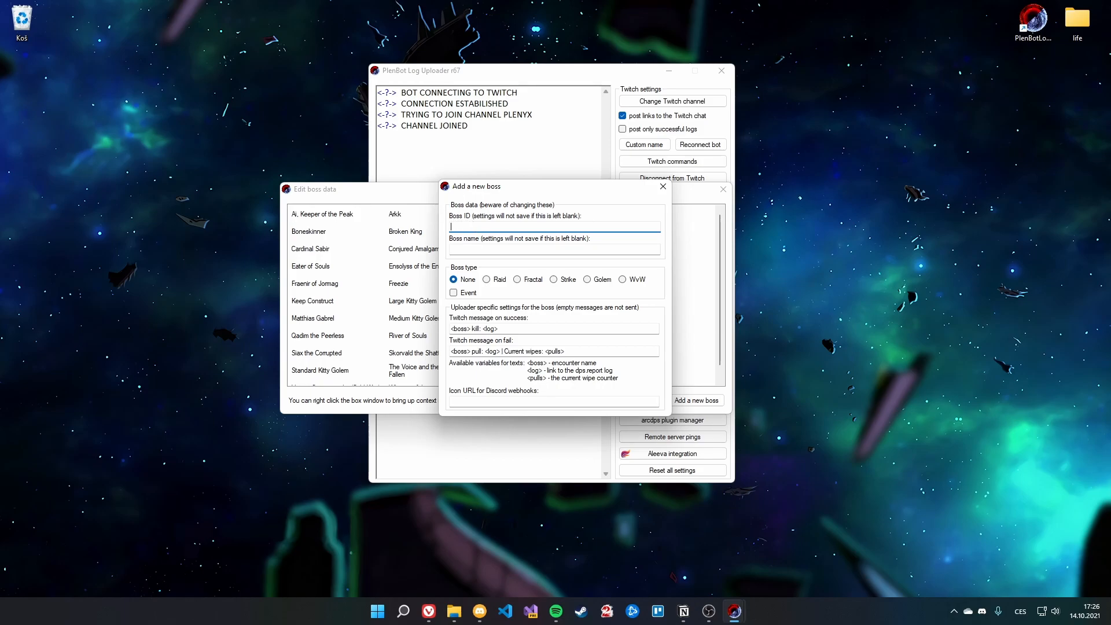
click(452, 252)
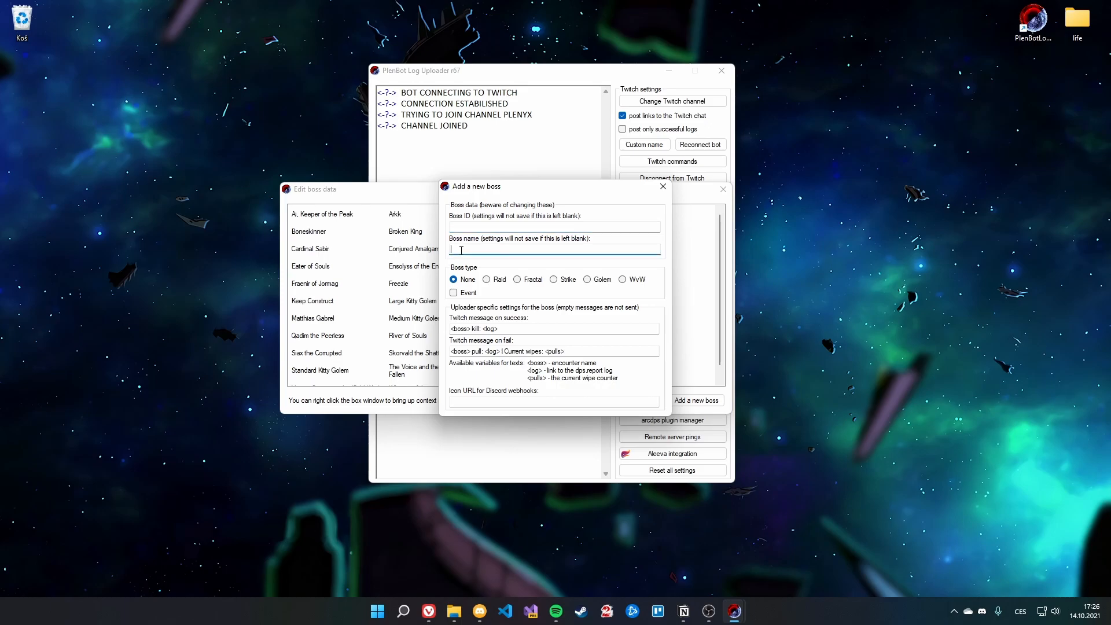
click(627, 281)
click(560, 282)
click(537, 282)
click(495, 282)
click(454, 293)
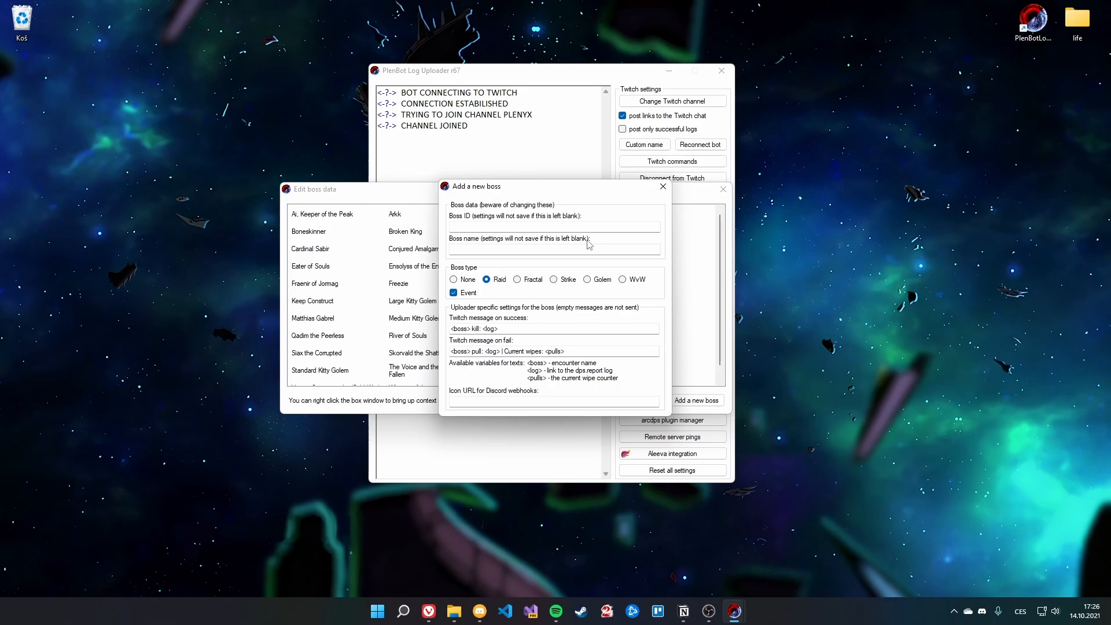
click(664, 187)
scroll(651, 312, down, 1)
scroll(651, 309, up, 1)
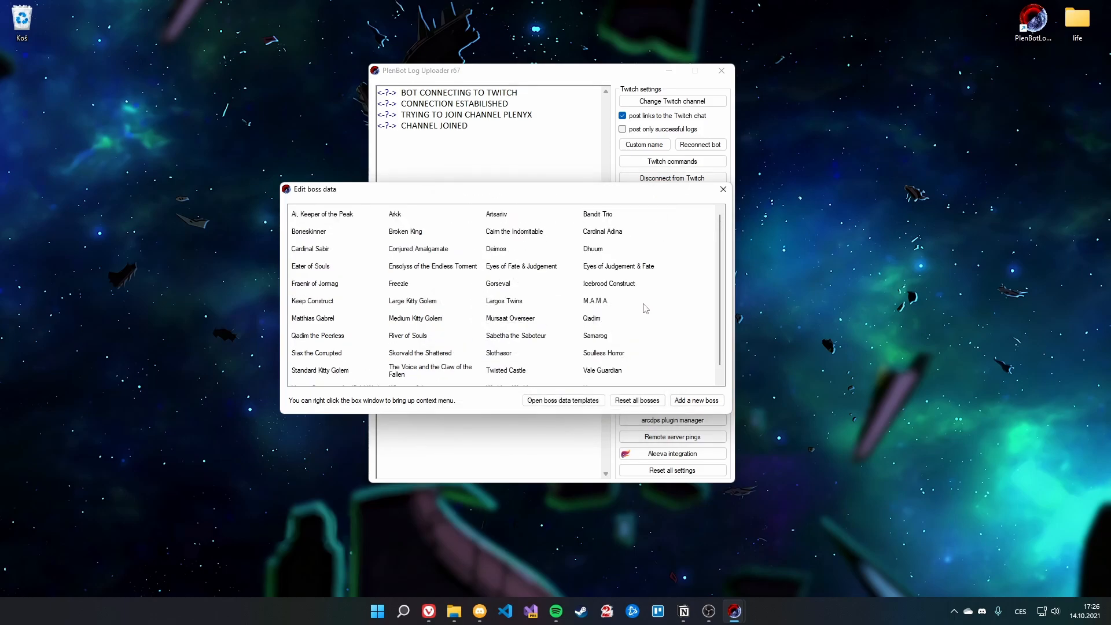
double_click(415, 302)
drag(480, 189, 520, 192)
drag(589, 402, 689, 402)
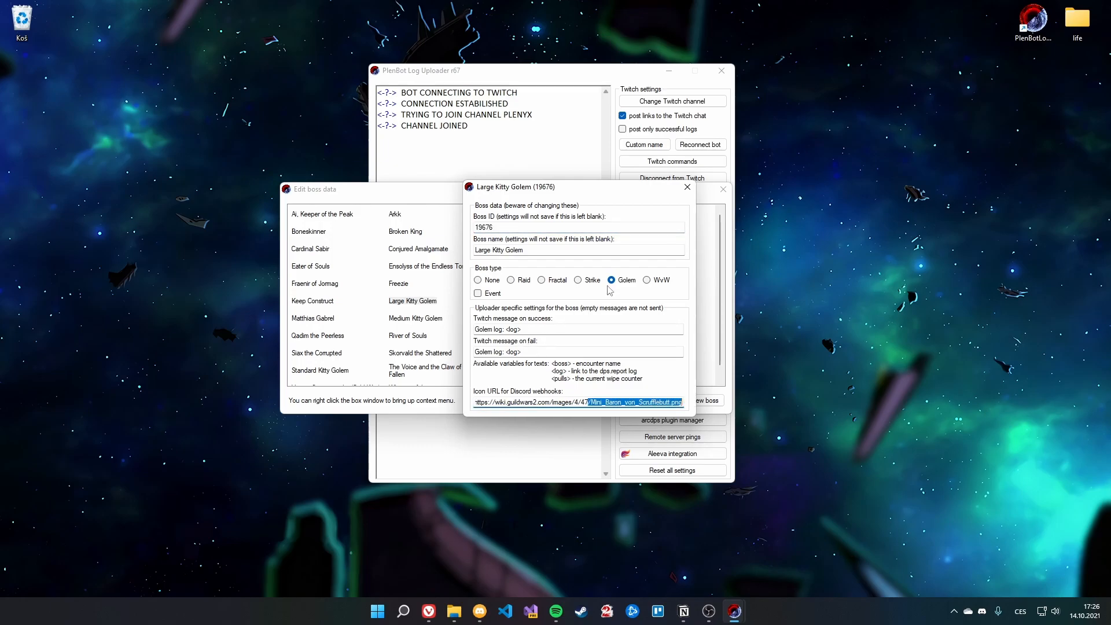
drag(476, 331, 544, 329)
click(545, 330)
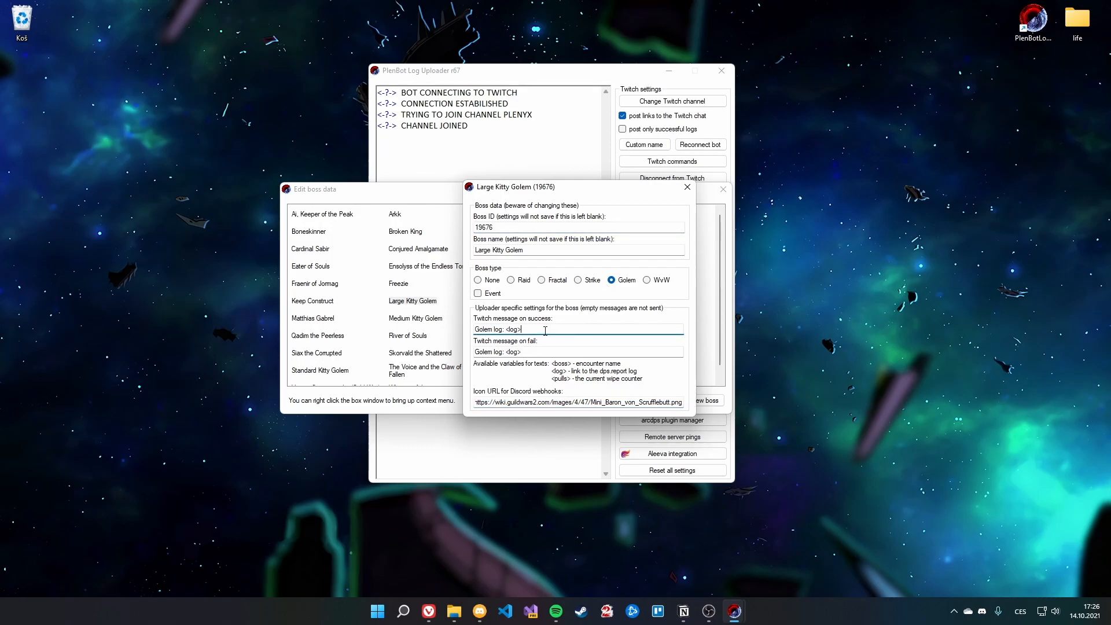
click(686, 187)
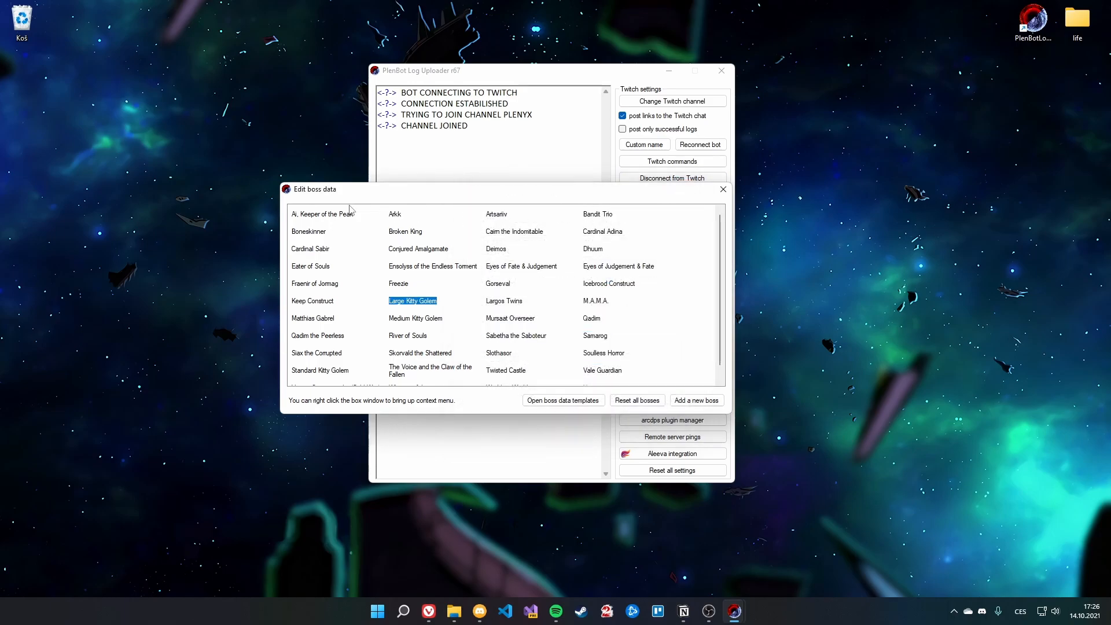
click(340, 219)
double_click(339, 219)
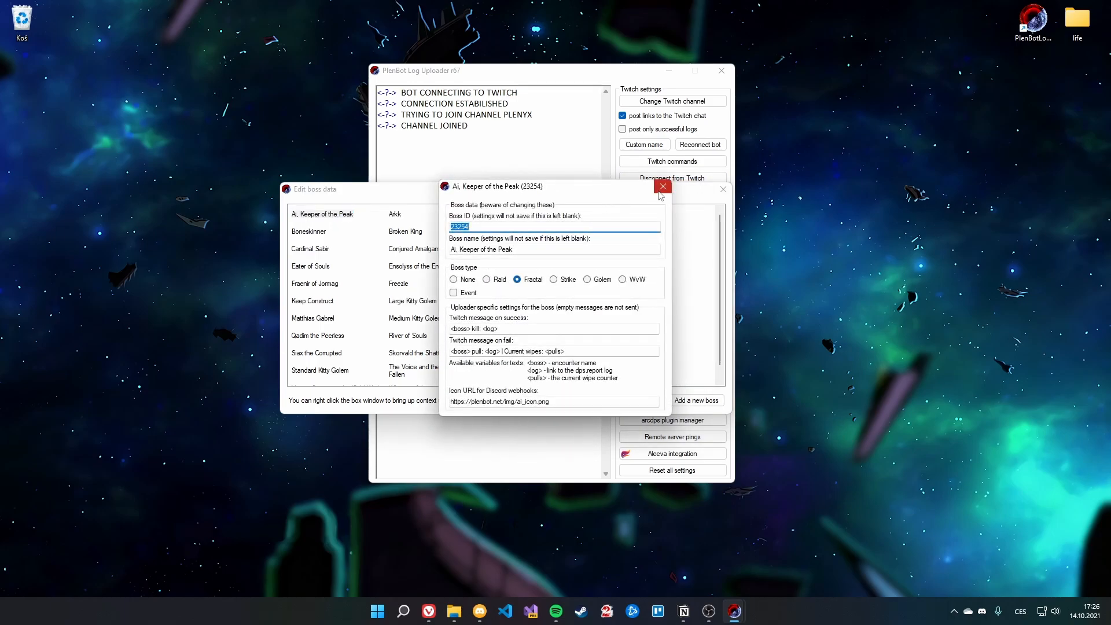
click(399, 218)
double_click(398, 216)
drag(520, 190, 714, 210)
drag(468, 188, 436, 209)
drag(464, 187, 338, 181)
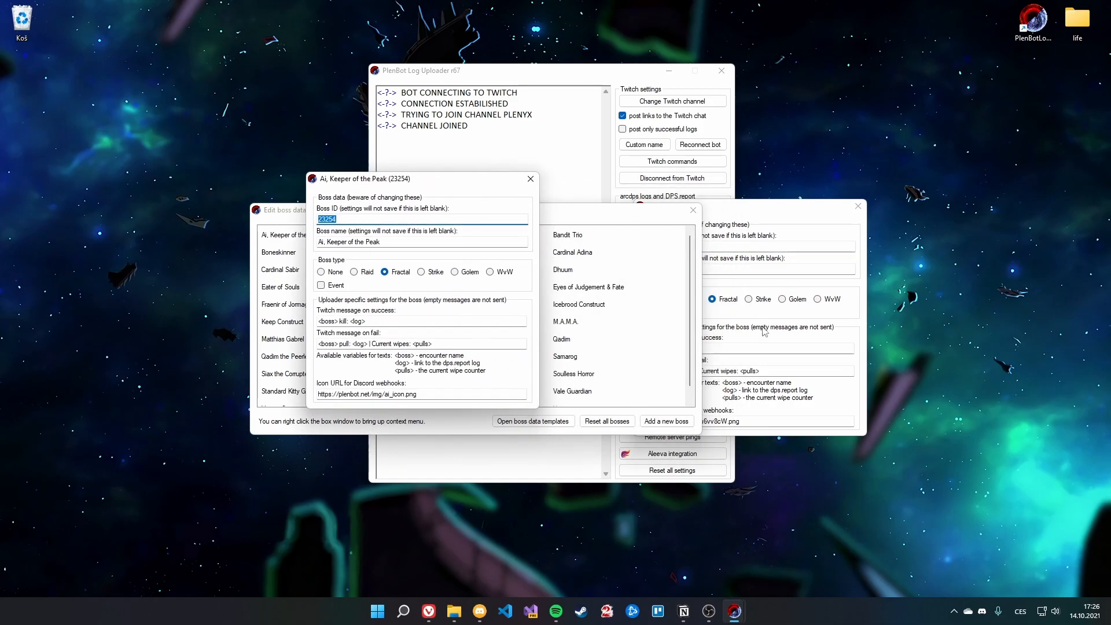
click(760, 319)
drag(700, 348, 644, 348)
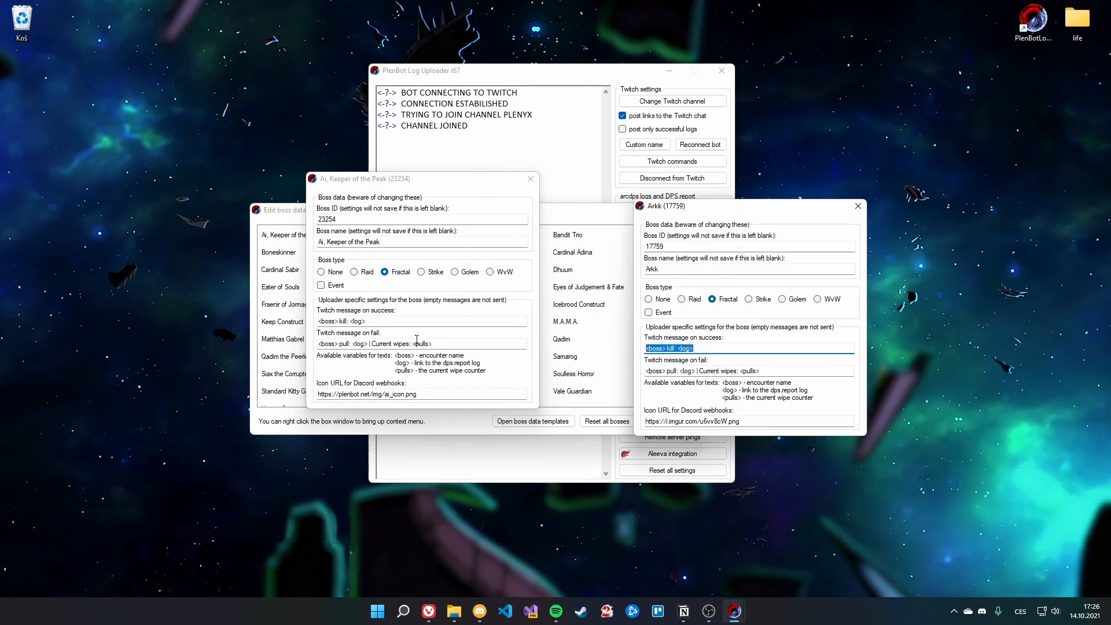
click(857, 207)
click(531, 179)
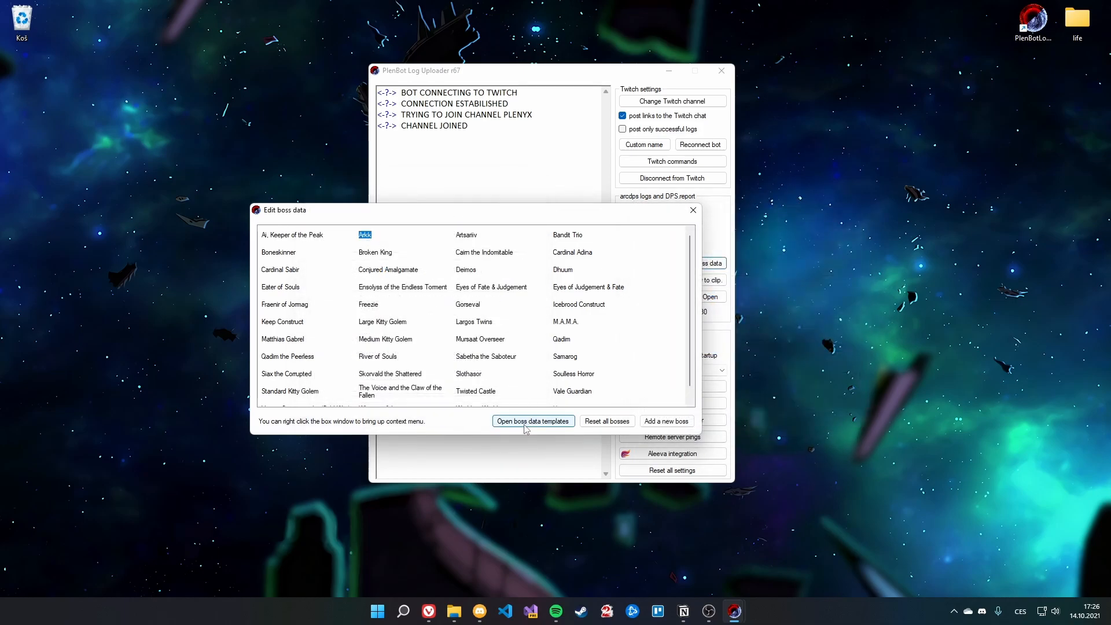
click(525, 423)
Step: Rewrite the success template as 'We dominated <boss>: <log>'
click(477, 287)
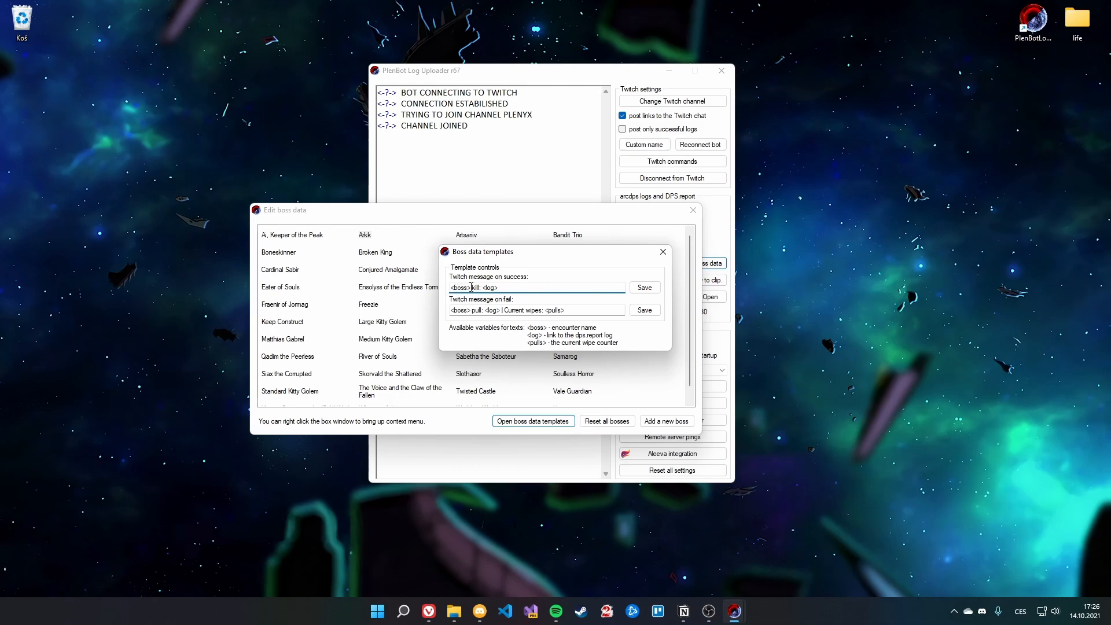
double_click(476, 288)
click(508, 289)
text(We dominated)
key(BackSpace)
key(Delete)
Step: Apply the success template to all bosses, confirming the change, and close the templates
click(645, 288)
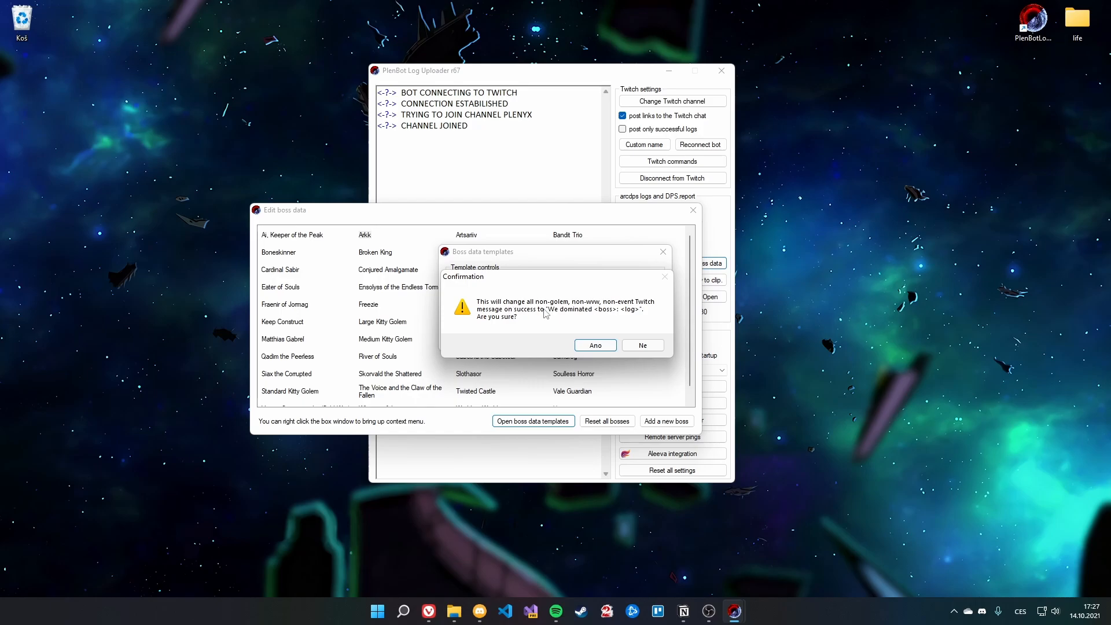
click(605, 350)
click(581, 345)
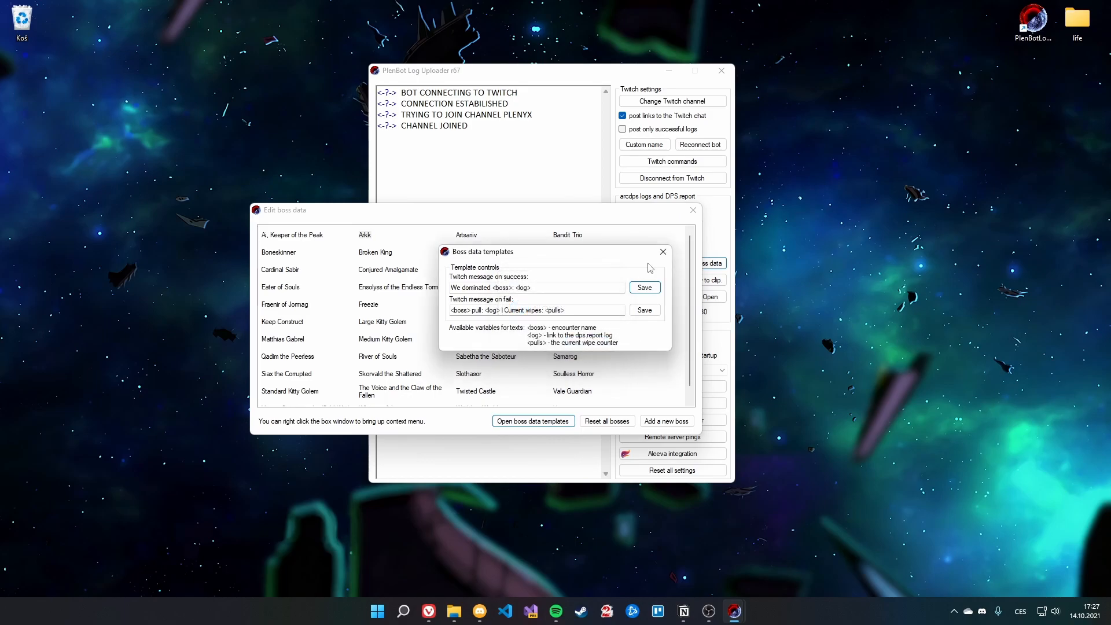
click(663, 252)
Step: Verify Deimos and Sabetha the Saboteur now show 'We dominated <boss>: <log>'
double_click(466, 272)
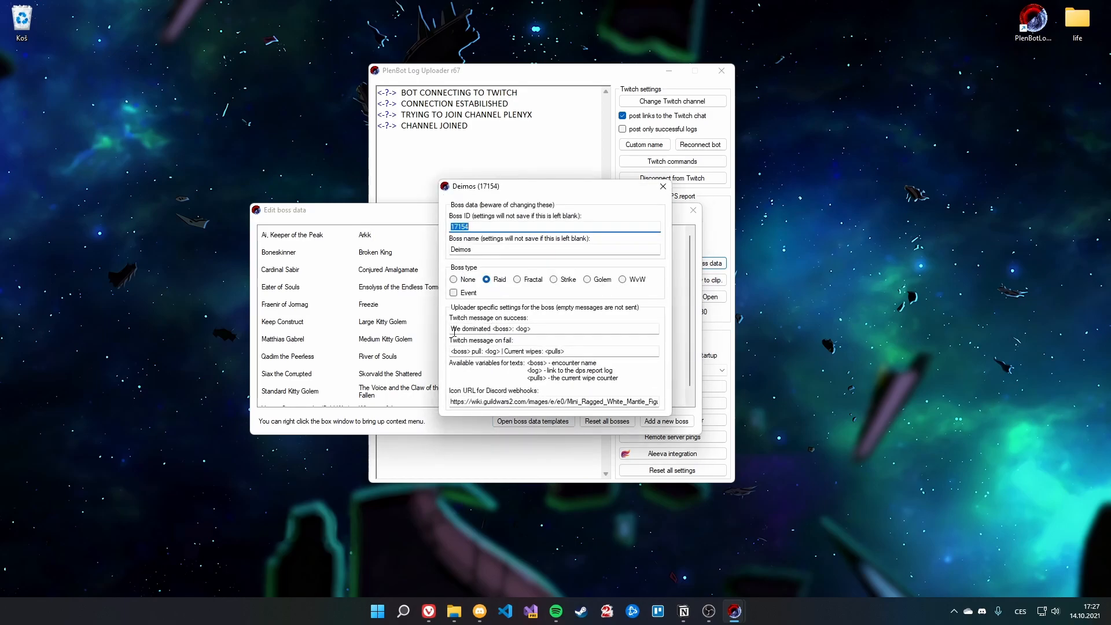
drag(452, 329, 487, 329)
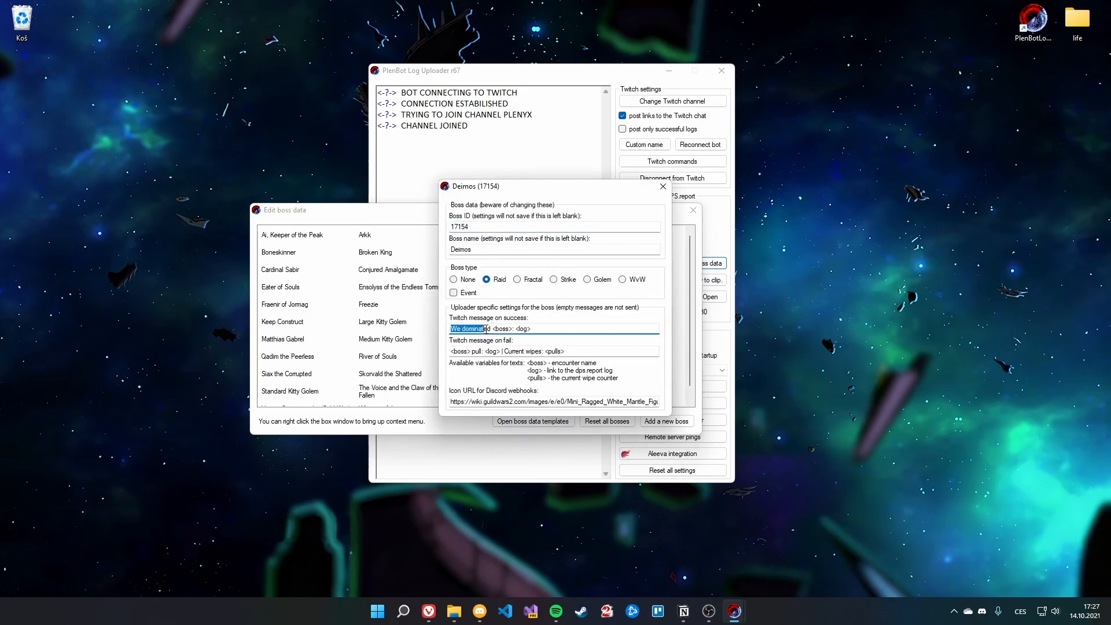
click(663, 186)
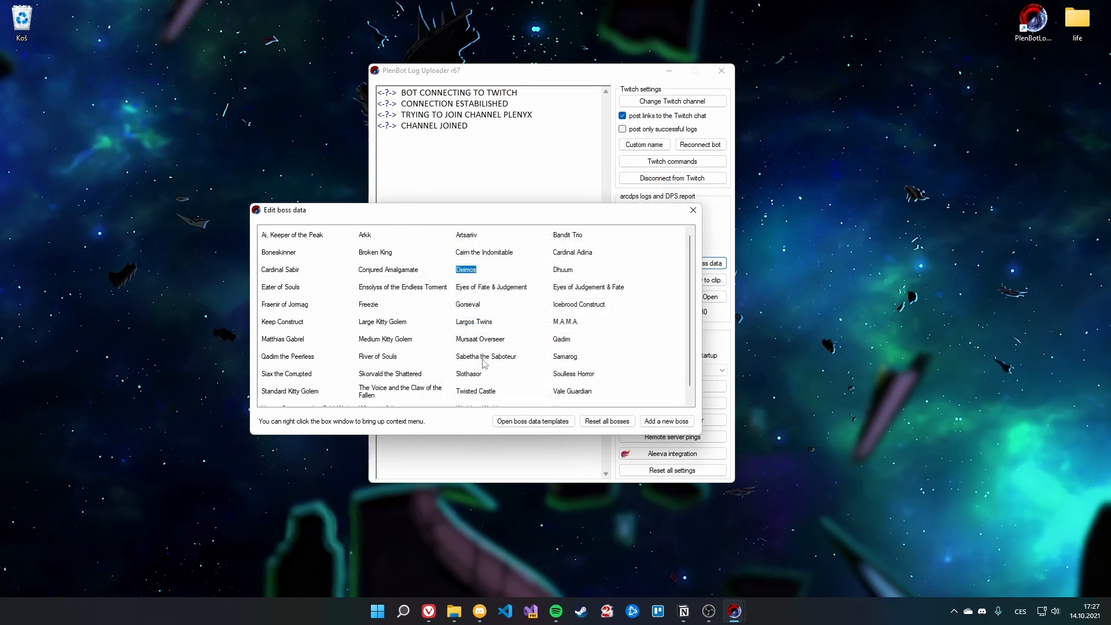
double_click(484, 357)
drag(452, 330, 535, 330)
click(541, 330)
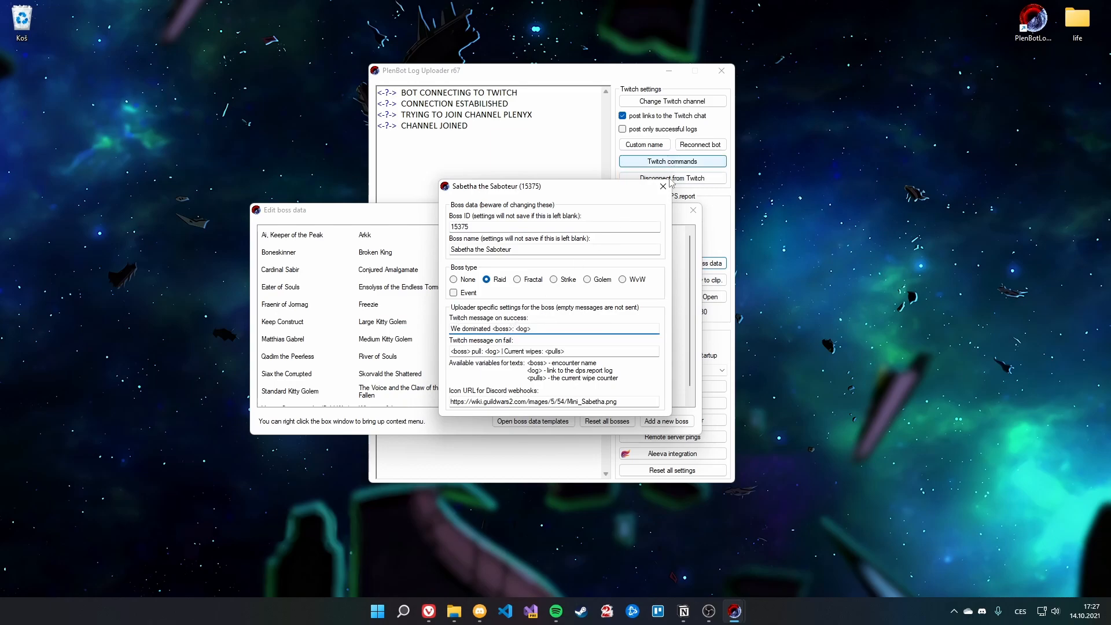
click(664, 186)
mouse_move(690, 316)
mouse_down()
mouse_move(687, 351)
mouse_move(689, 299)
mouse_up()
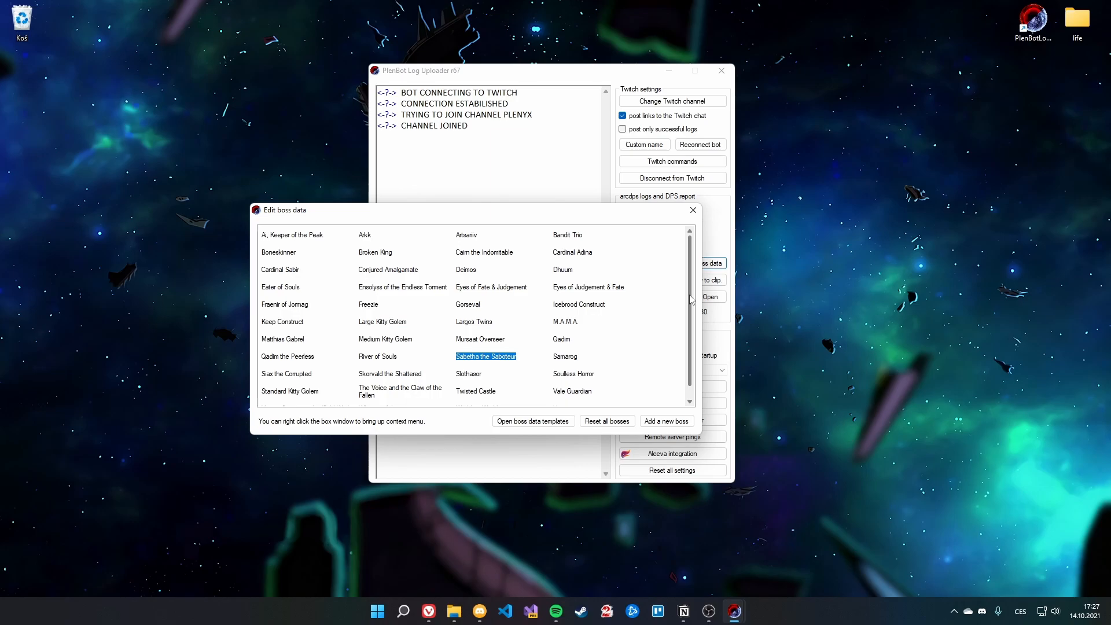
Step: Close Edit boss data, open Aleeva integration, and launch its help to reach aleeva.io
click(693, 210)
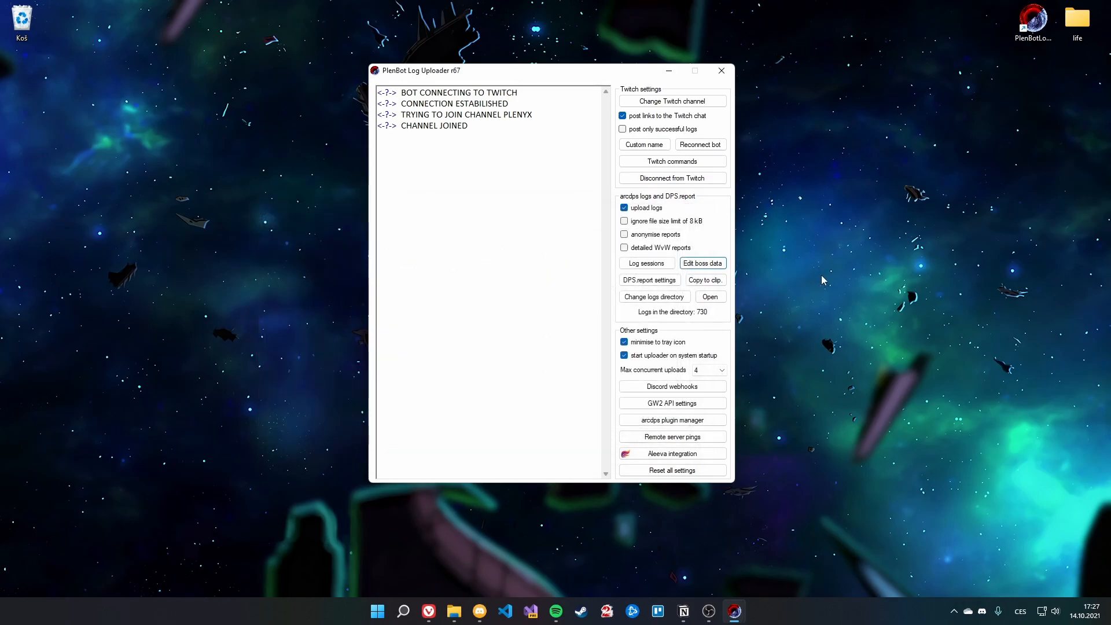
click(791, 276)
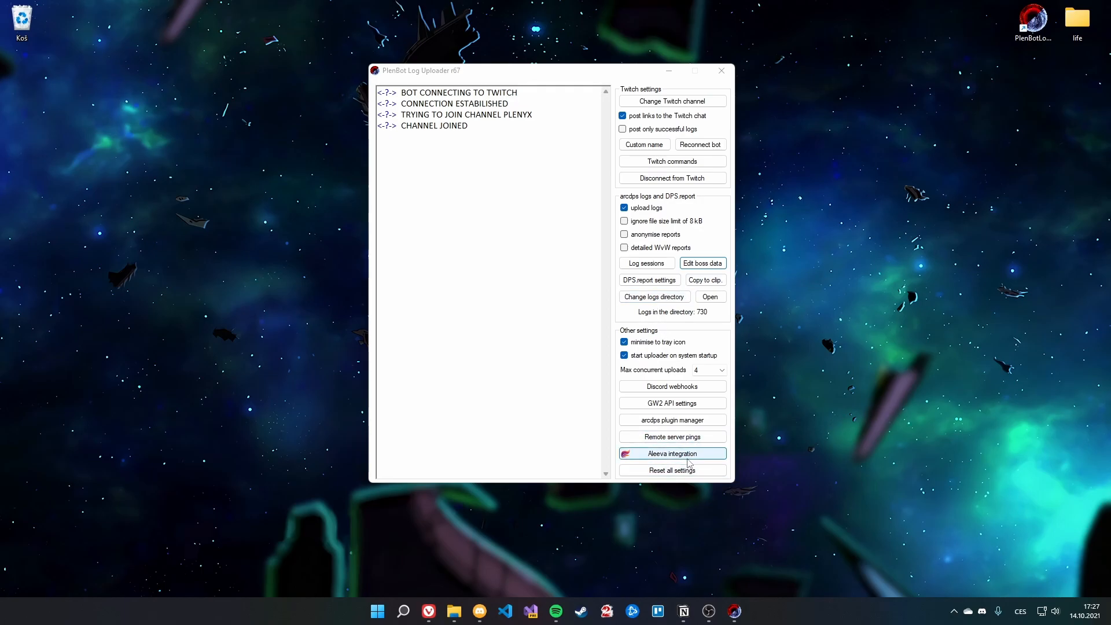
click(688, 459)
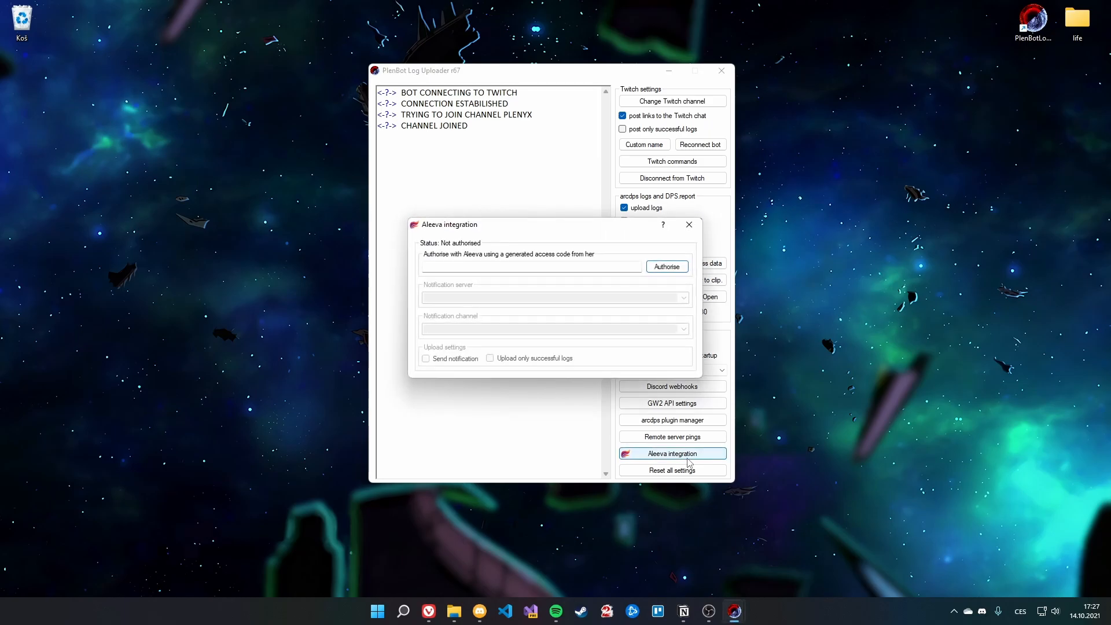
click(453, 267)
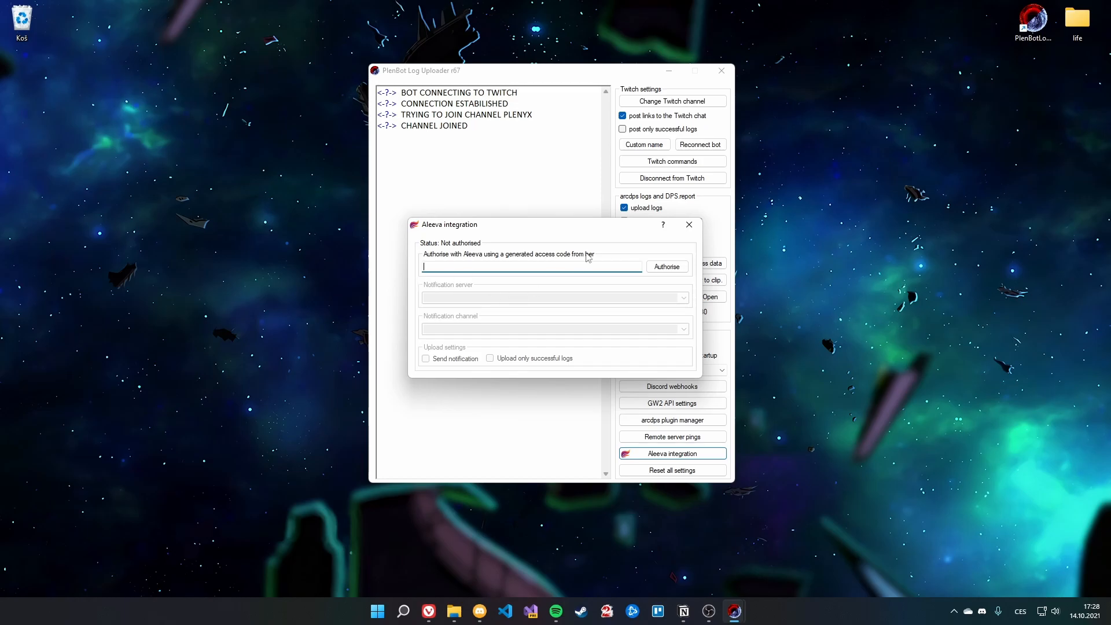
click(663, 228)
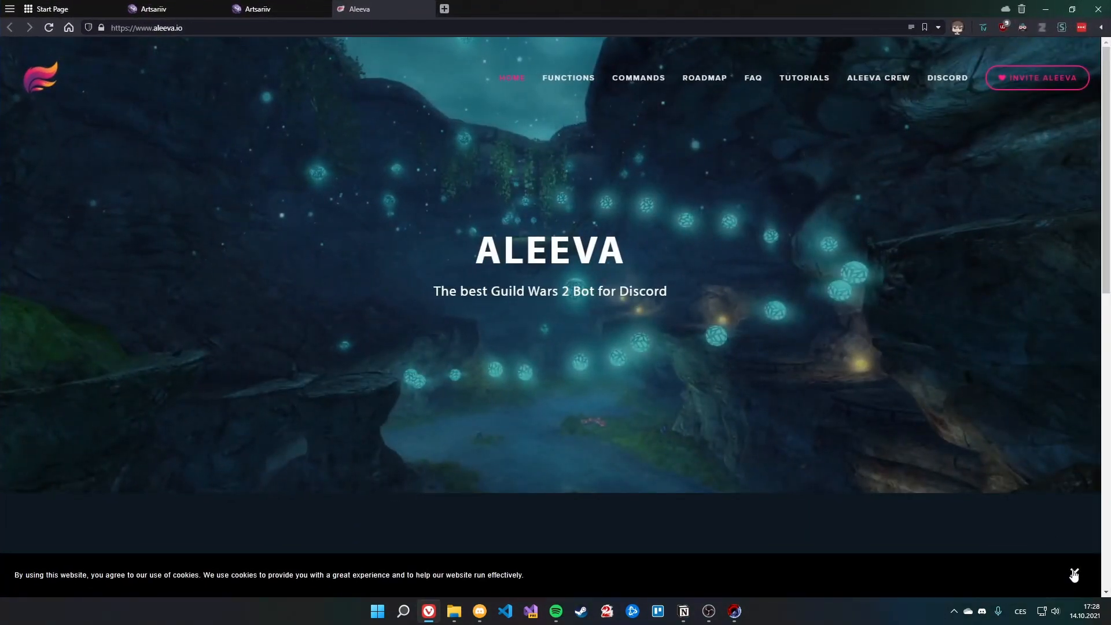
Step: Dismiss the cookie notice and read Aleeva's DPS Report Uploader page listing supported uploaders
click(1075, 573)
mouse_move(591, 79)
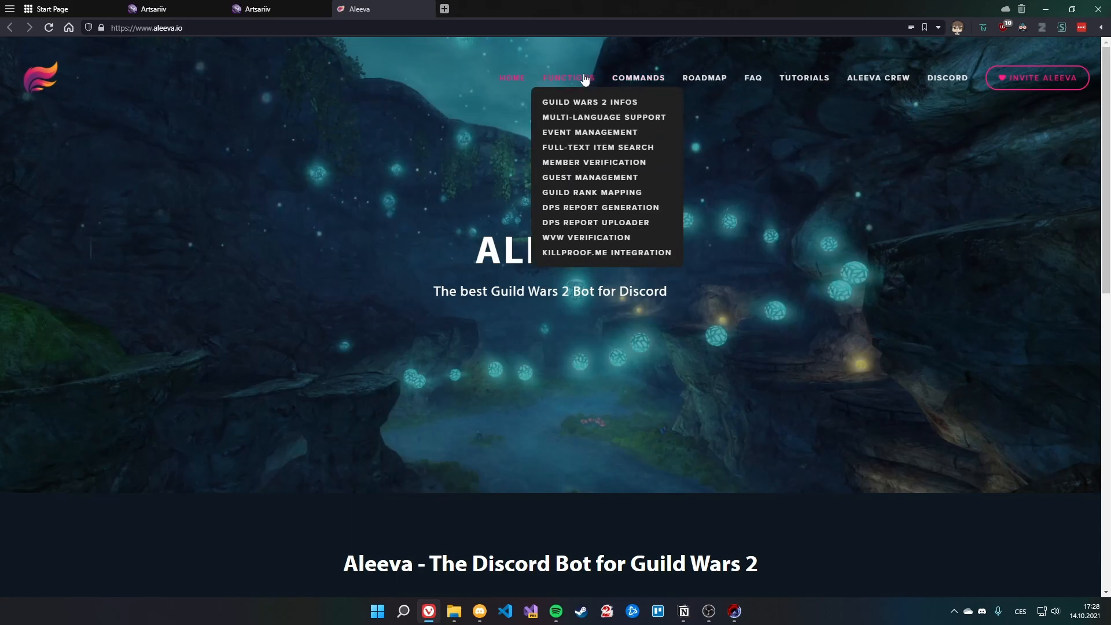
click(566, 224)
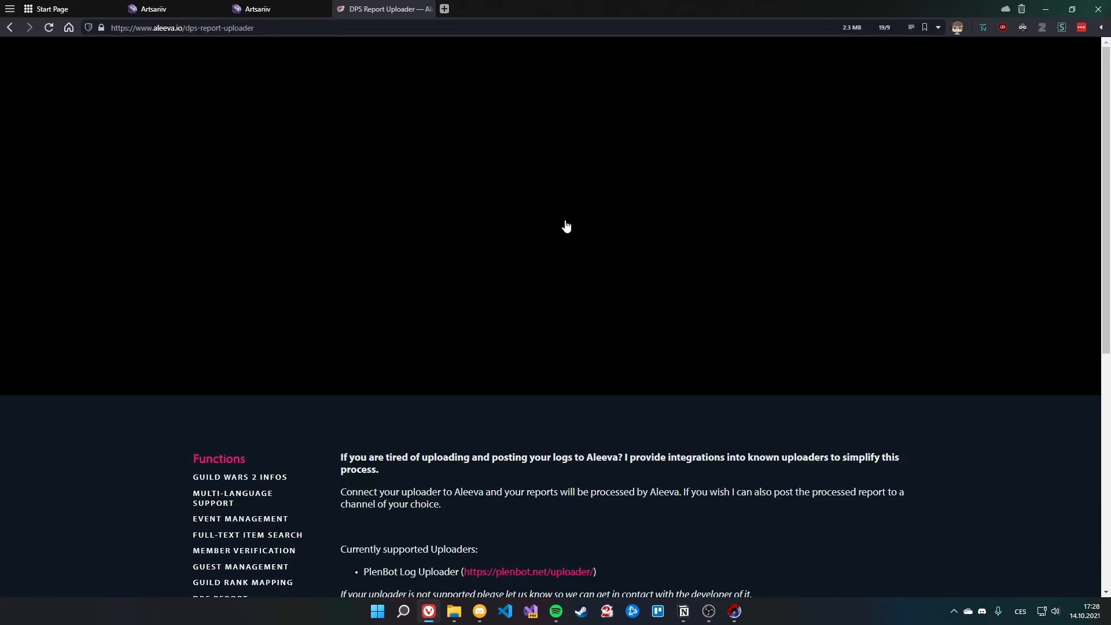
scroll(576, 300, down, 5)
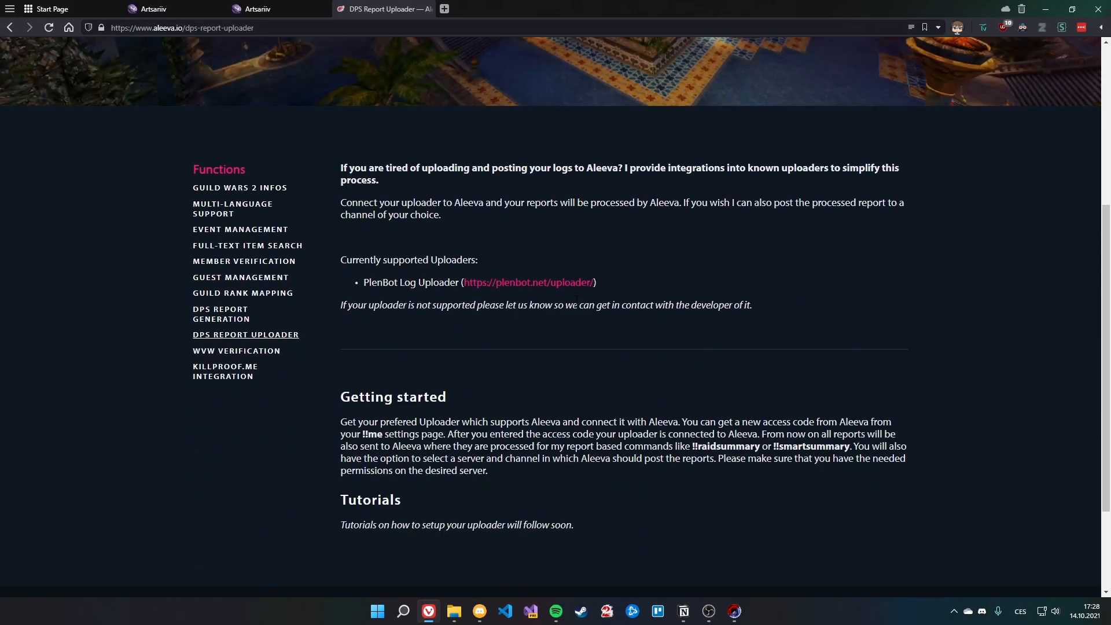
drag(359, 263, 476, 262)
click(458, 283)
drag(372, 283, 445, 284)
click(430, 304)
scroll(432, 322, up, 4)
scroll(513, 520, up, 1)
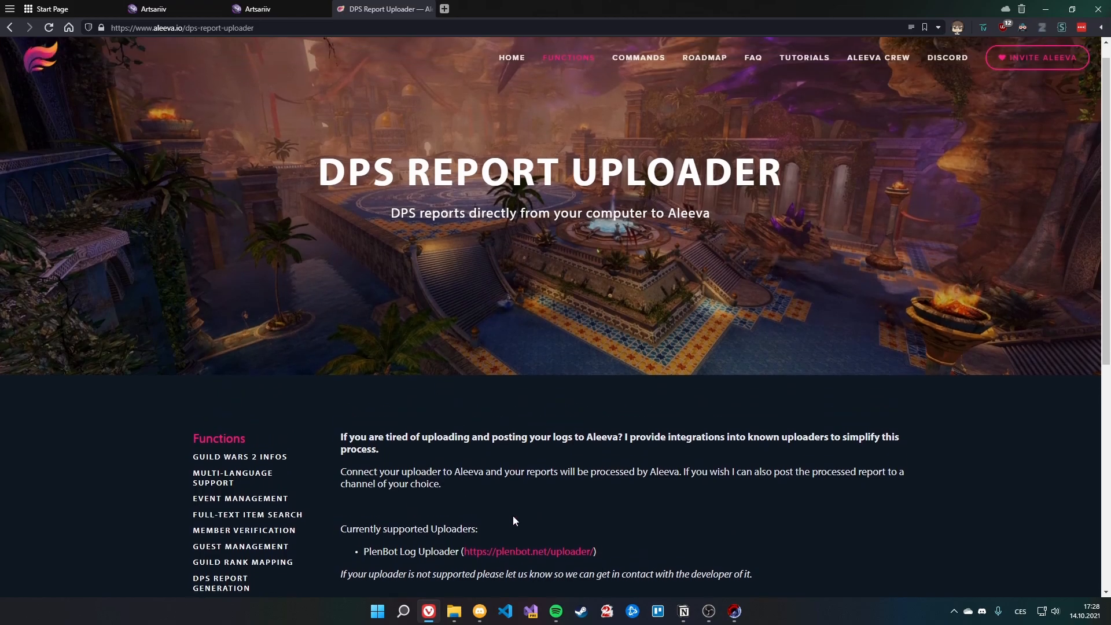
scroll(509, 191, down, 7)
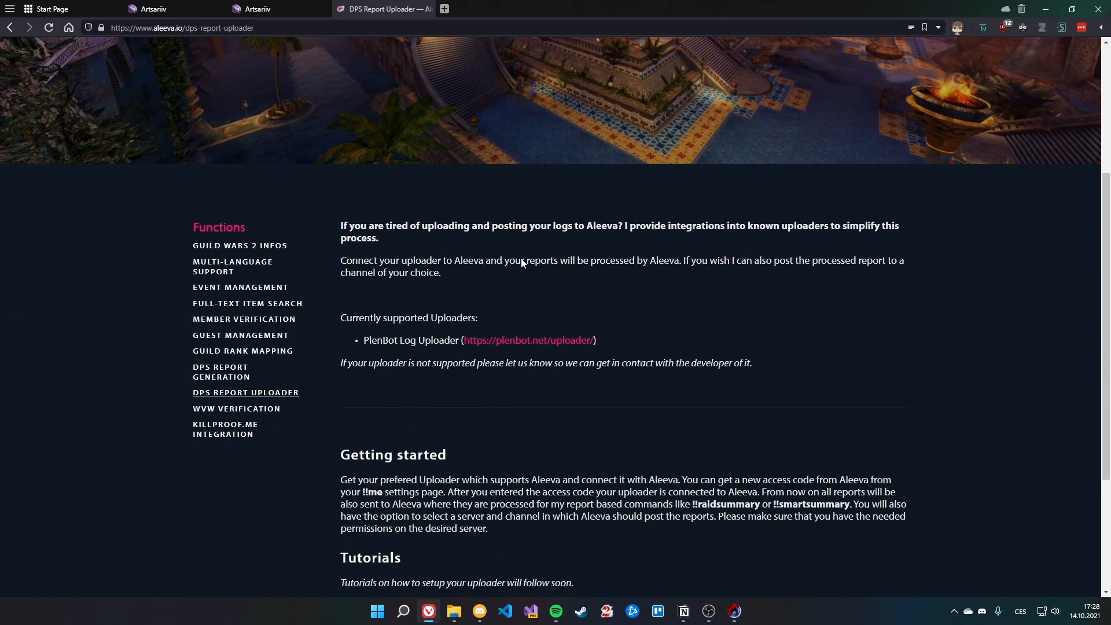
scroll(436, 402, up, 4)
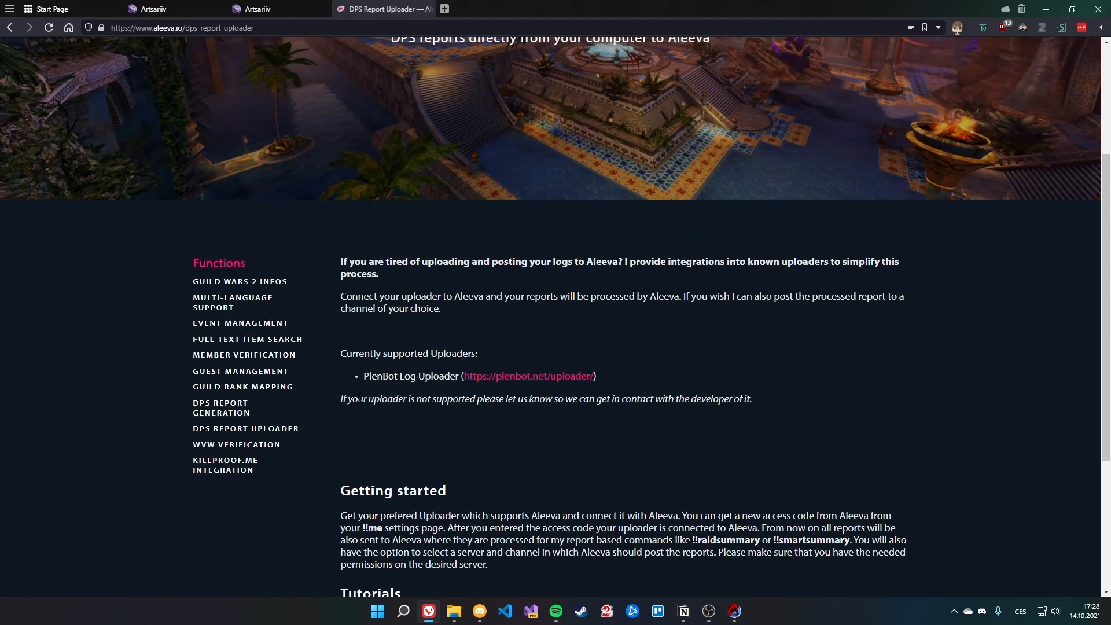
scroll(429, 460, up, 3)
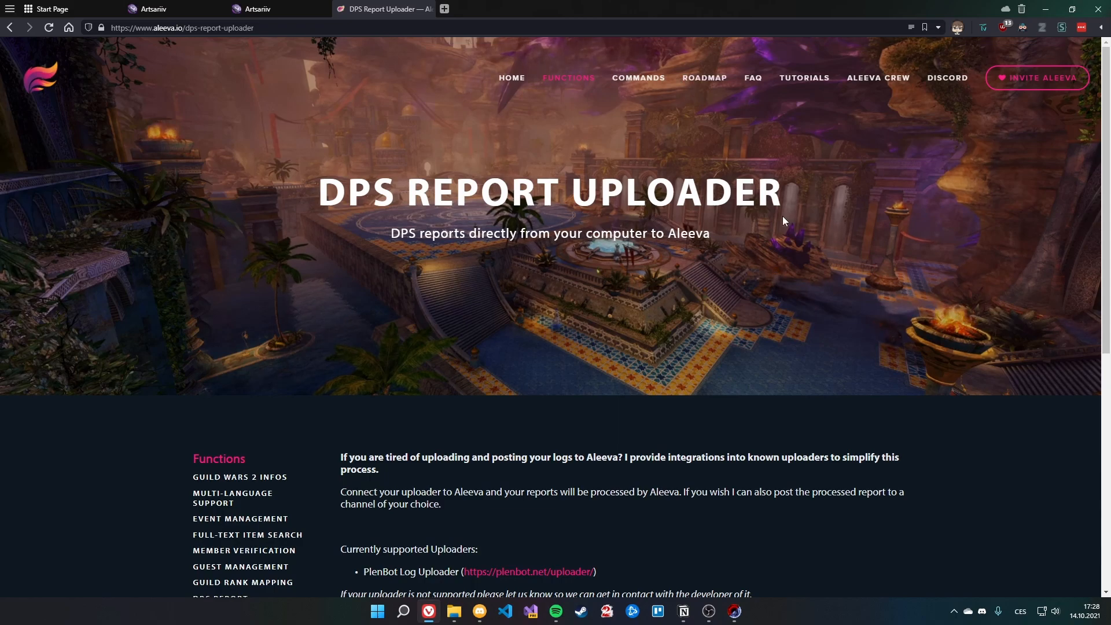
Step: Read the 'How to connect PlenBot Log Uploader to Aleeva' tutorial, then close the browser tabs
click(802, 80)
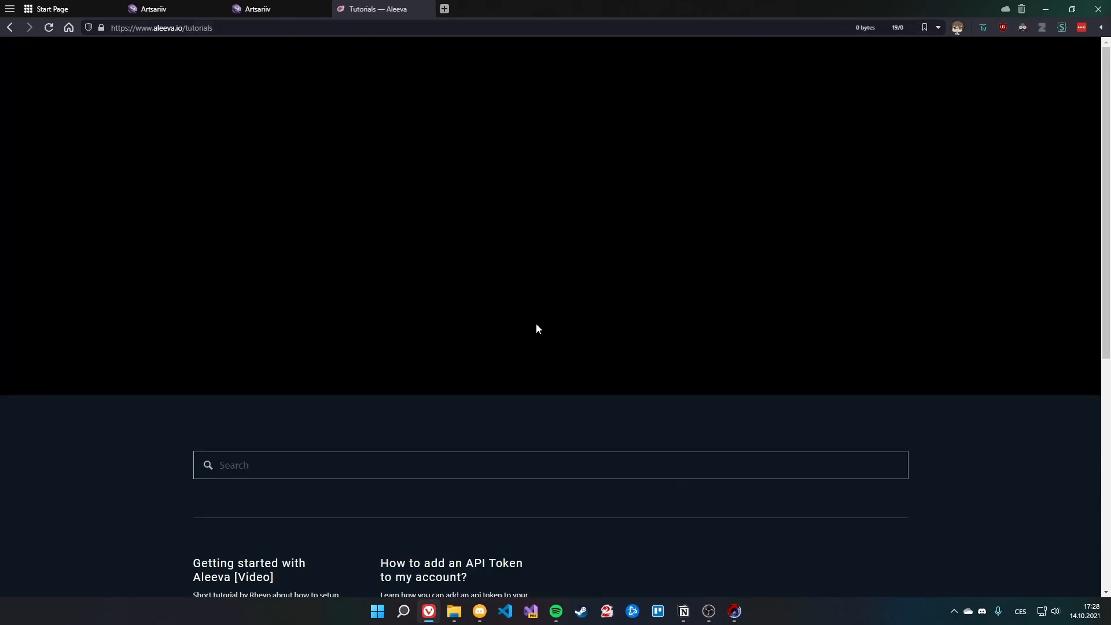
scroll(464, 474, down, 6)
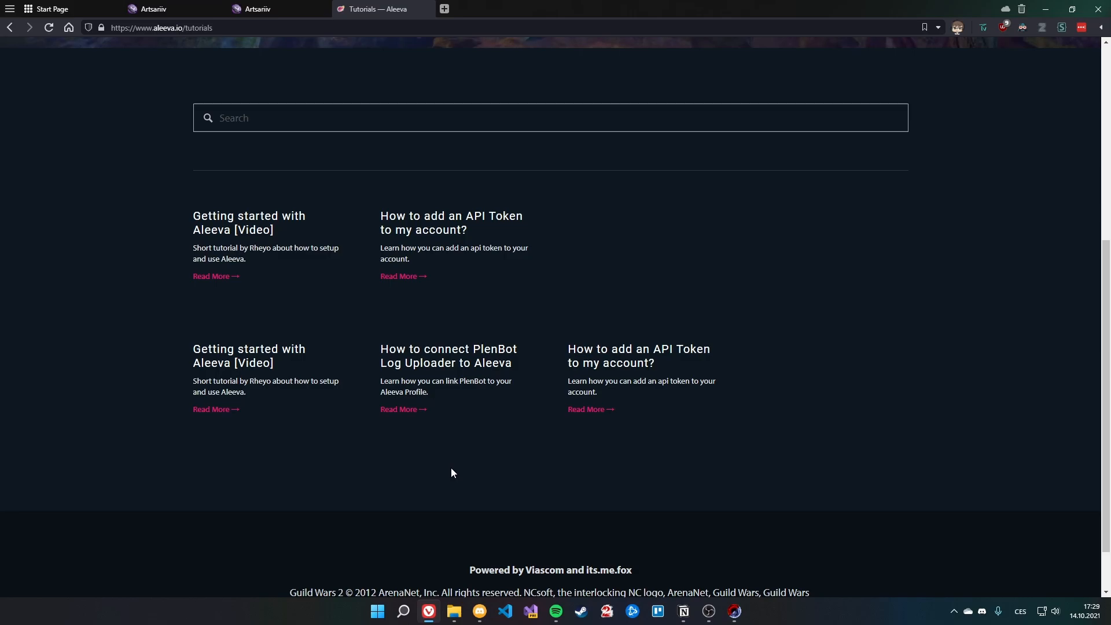
click(436, 364)
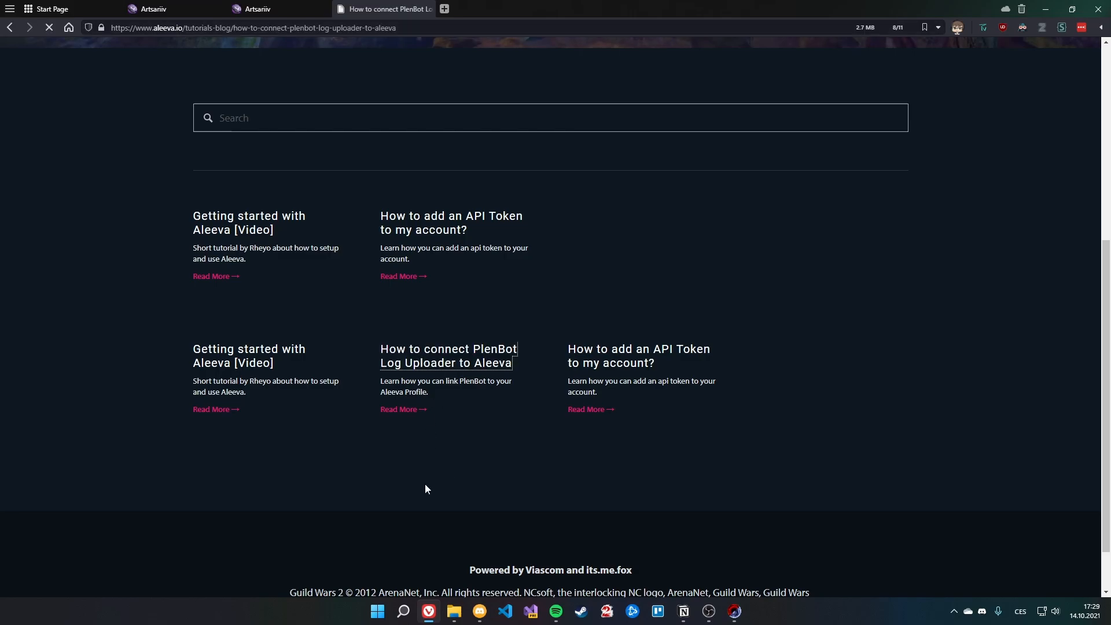
scroll(432, 479, down, 4)
scroll(304, 263, down, 11)
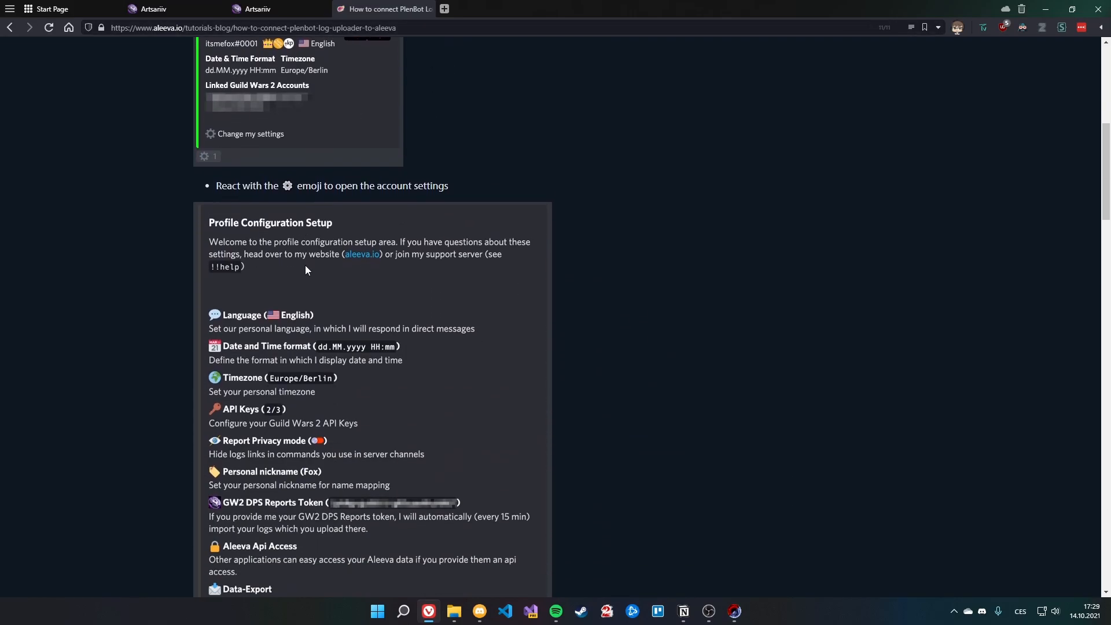
scroll(397, 351, down, 18)
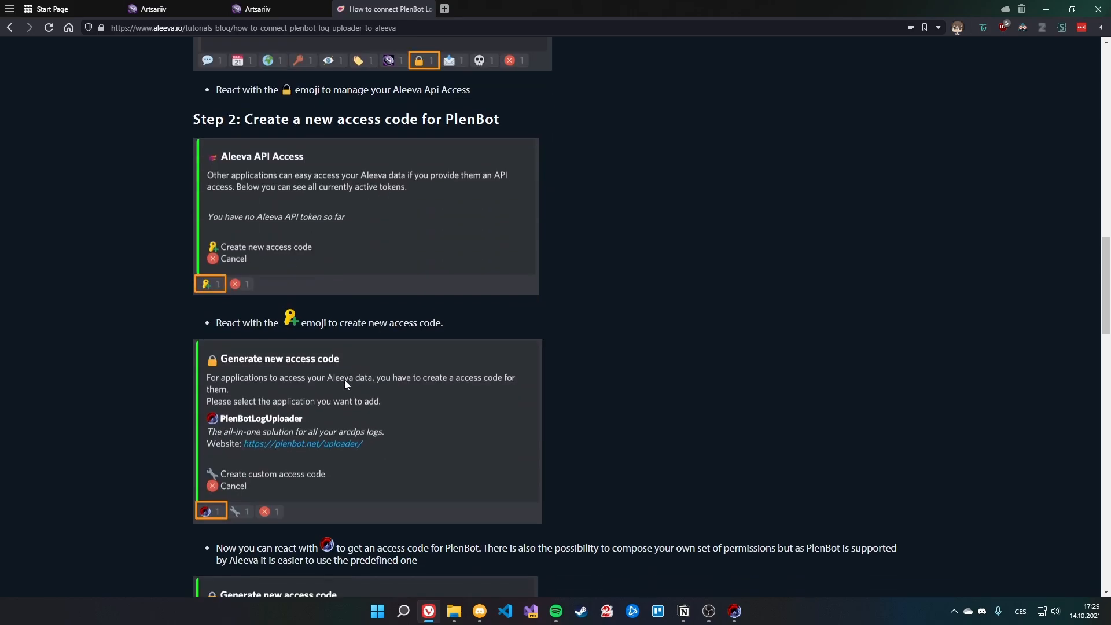
scroll(397, 455, down, 9)
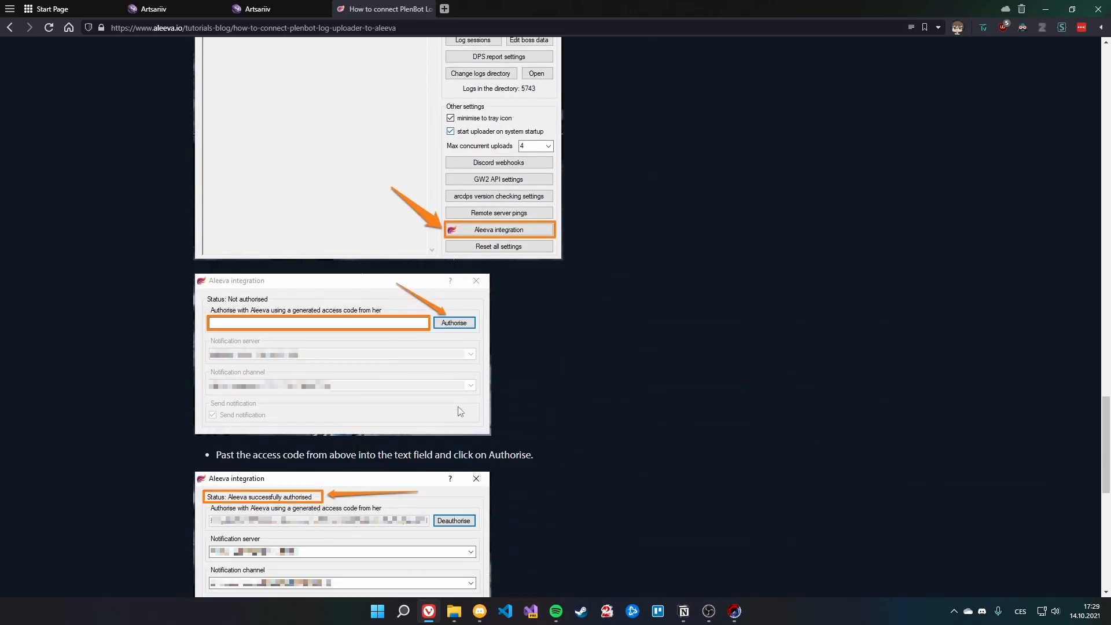
scroll(307, 319, down, 4)
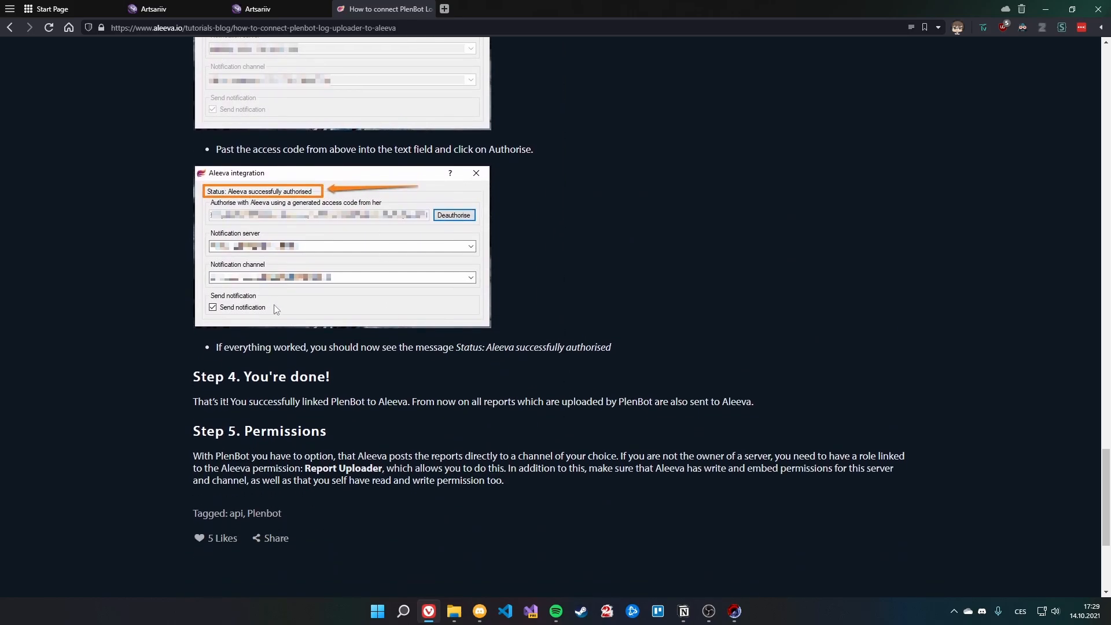
scroll(455, 412, up, 11)
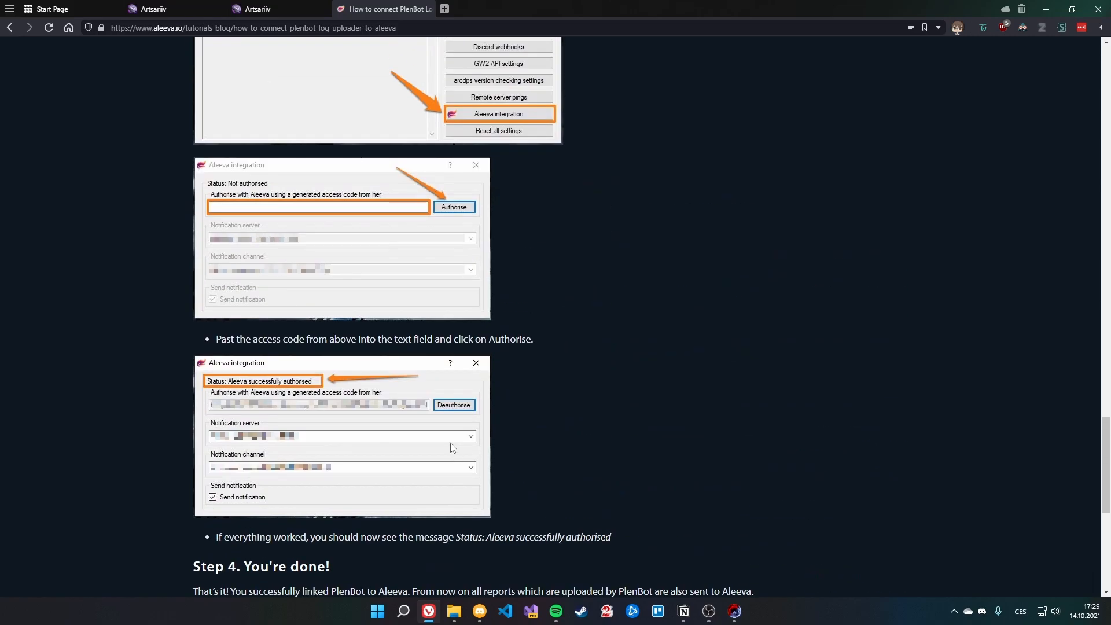
middle_click(385, 5)
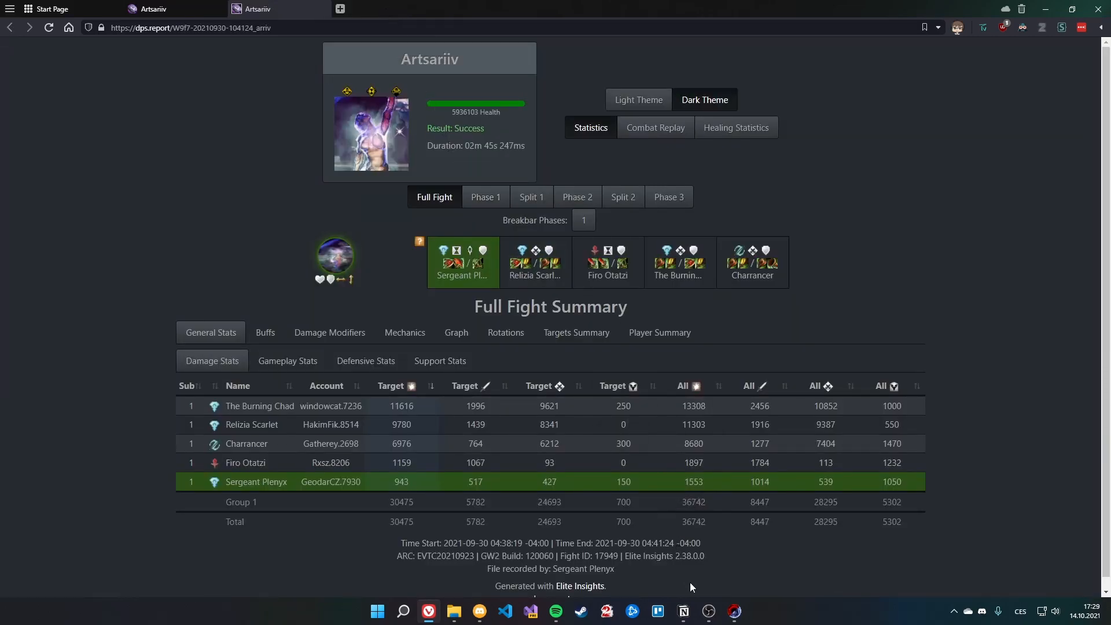
middle_click(259, 4)
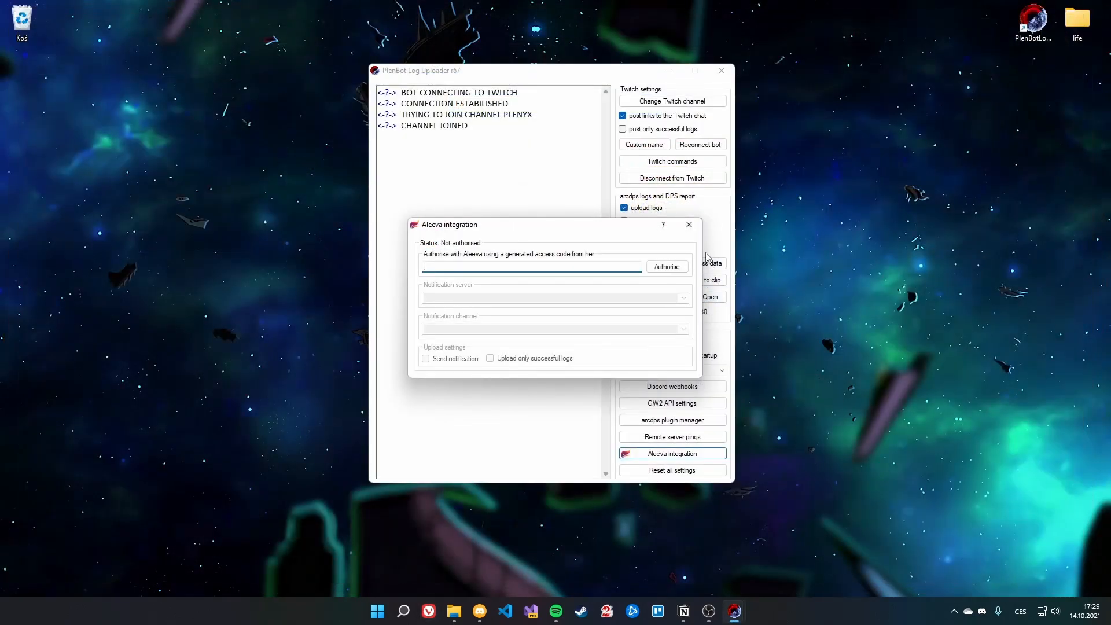
Step: Close the Aleeva dialog and review GW2 API settings, leaving the API key empty
click(689, 224)
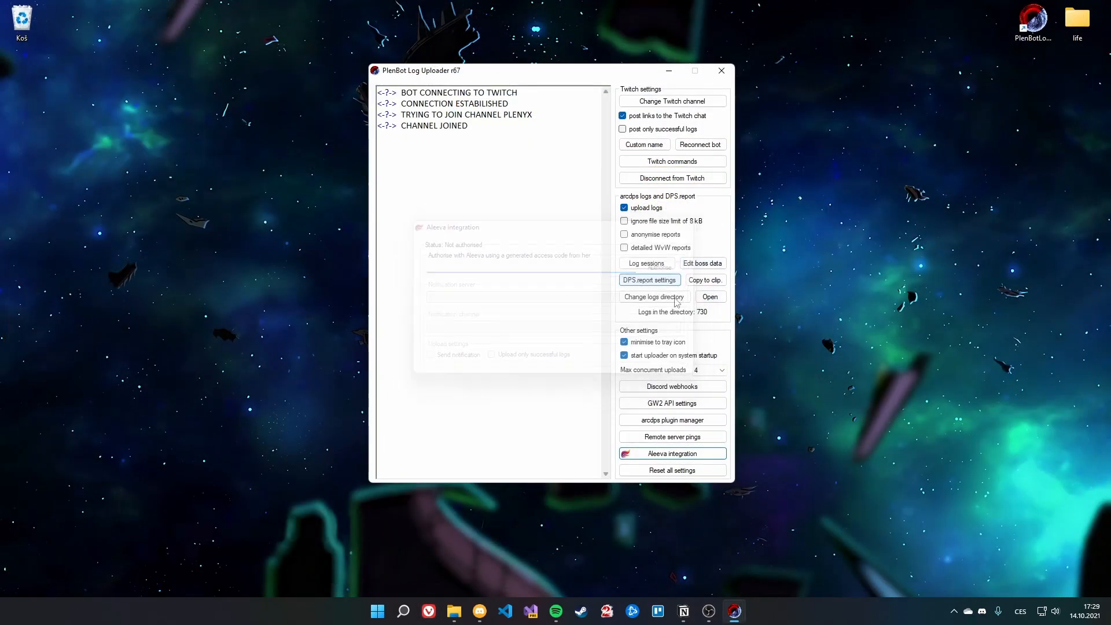
click(675, 407)
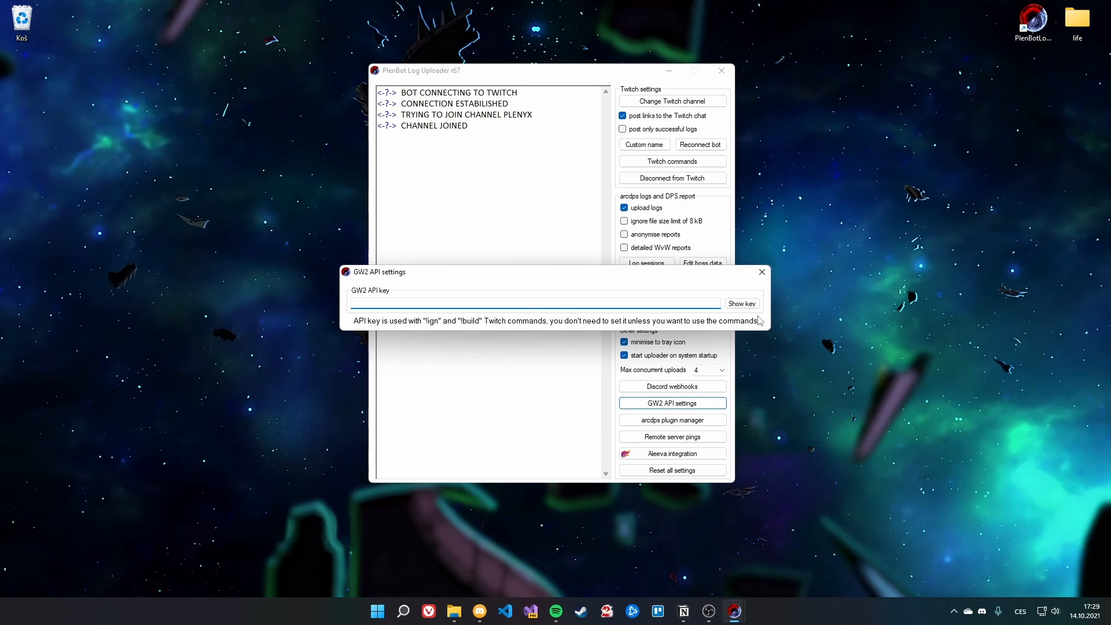
drag(649, 277, 645, 270)
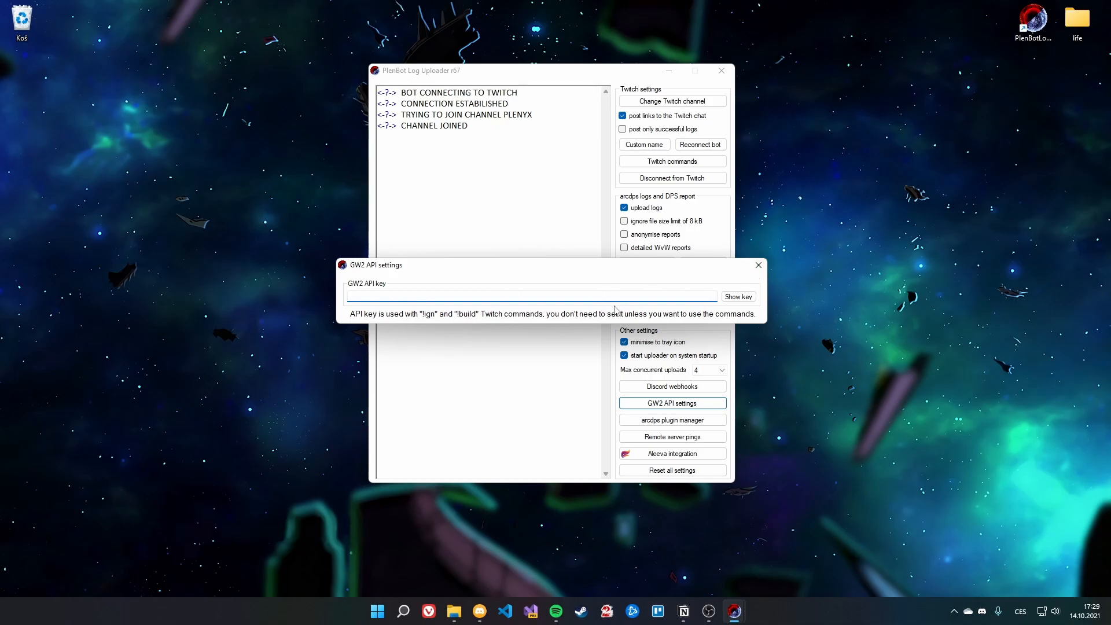
click(759, 265)
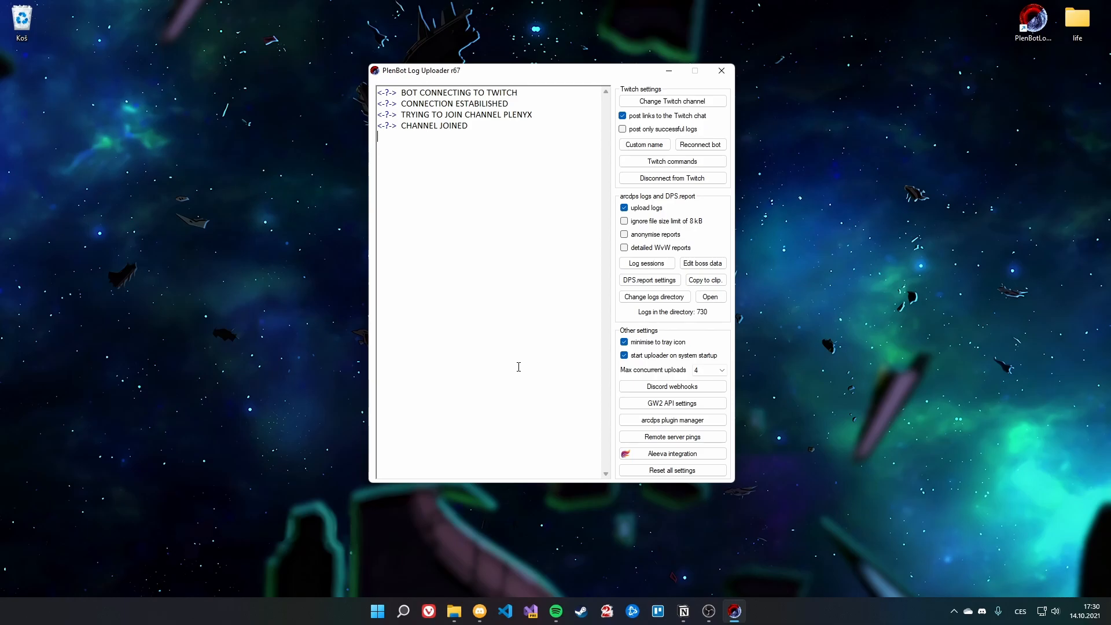
click(683, 612)
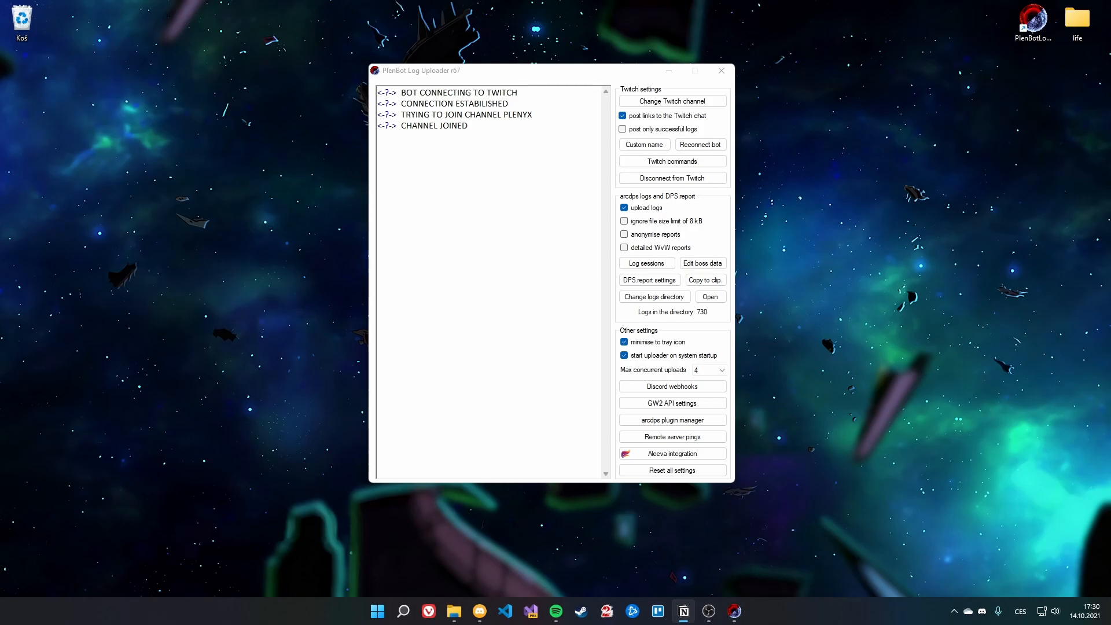
drag(435, 74, 426, 74)
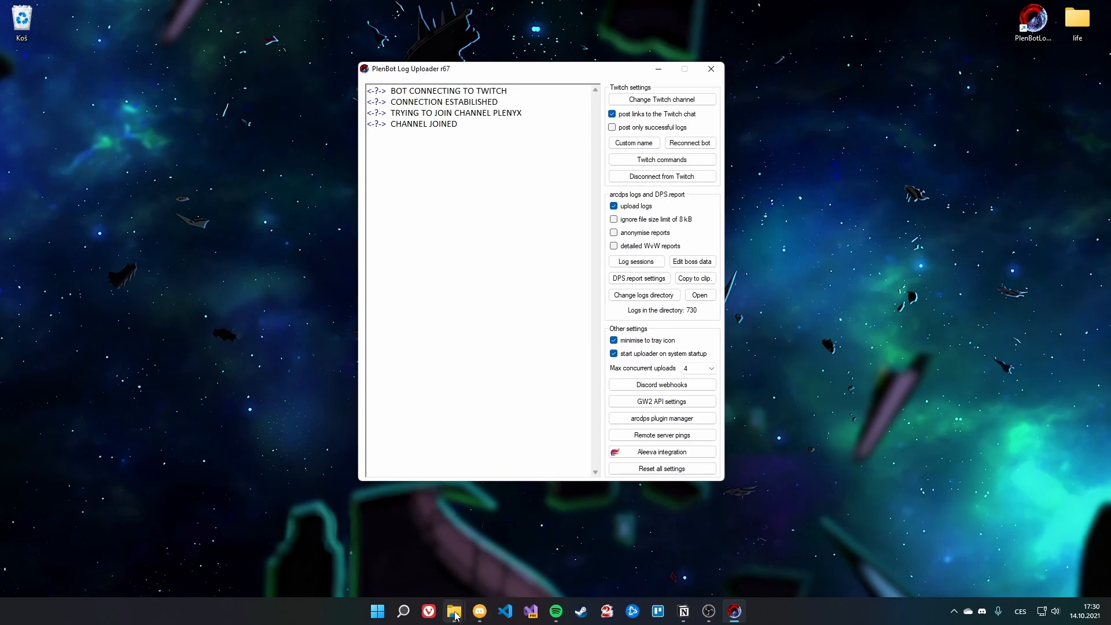
Step: Bring up the PlenBotLogUploader folder on D: and select PlenBotLogUploader.exe
mouse_move(454, 612)
click(491, 509)
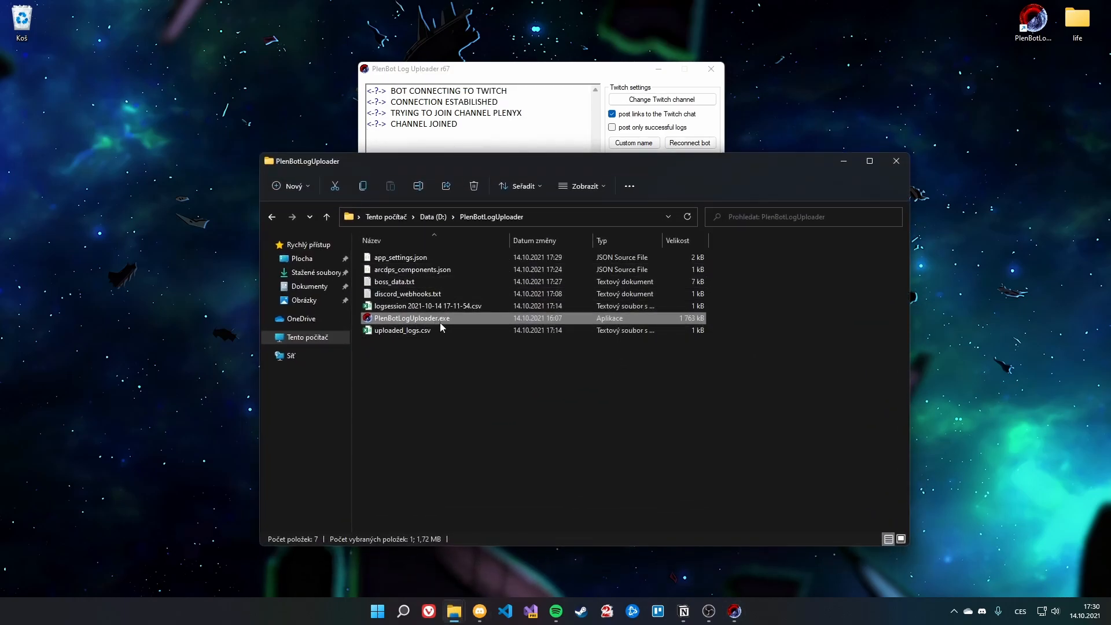
click(456, 621)
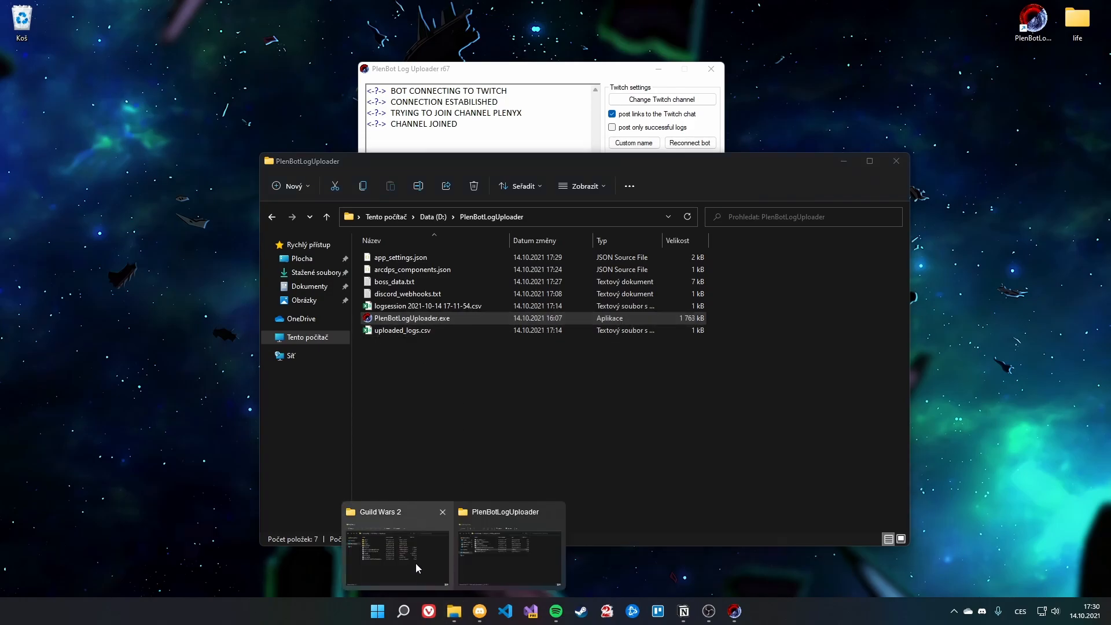
click(675, 387)
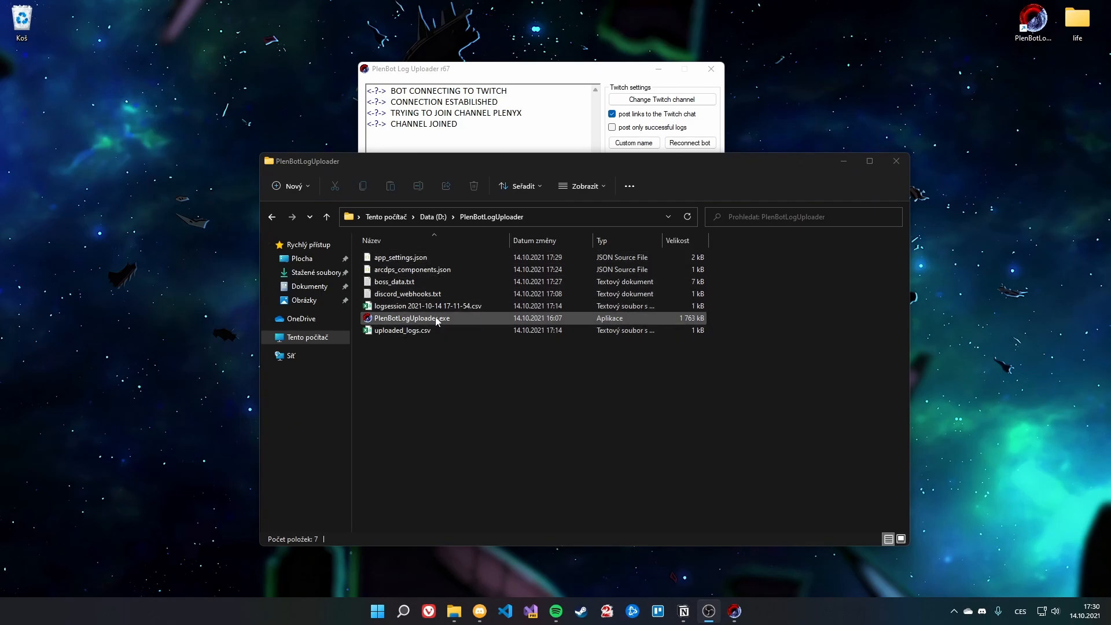
click(457, 319)
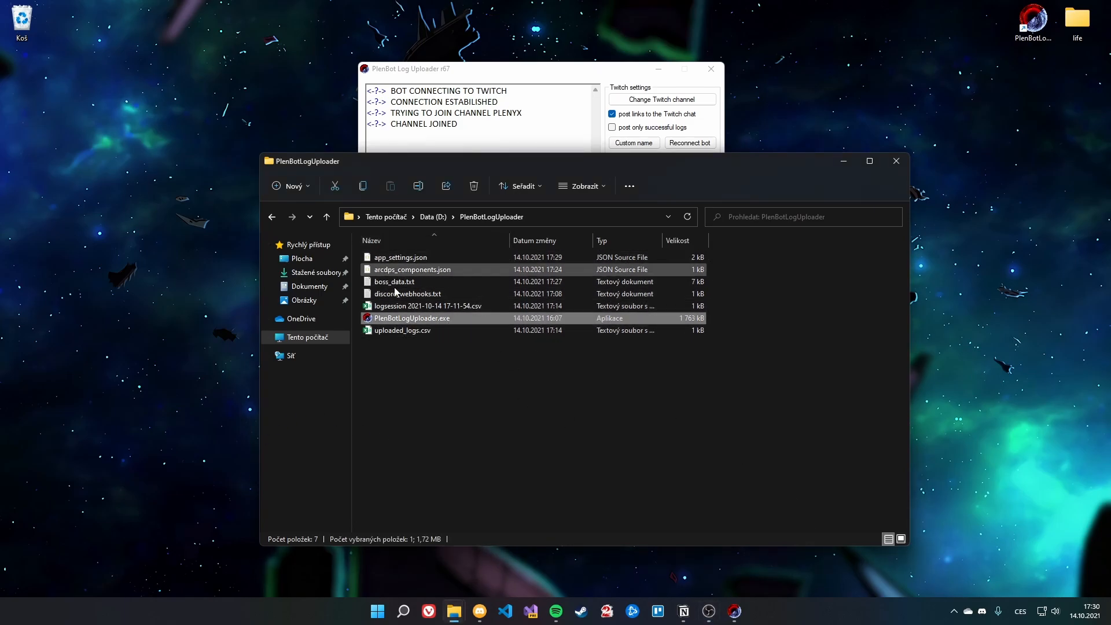
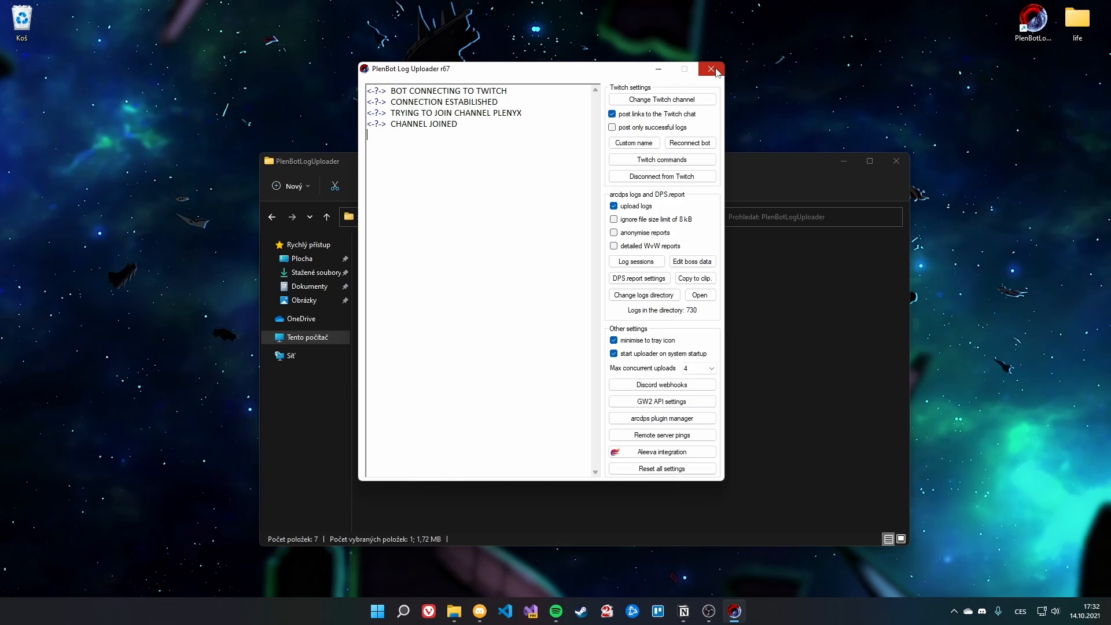
Step: Open the empty Remote server pings list and begin adding a new ping configuration
click(647, 437)
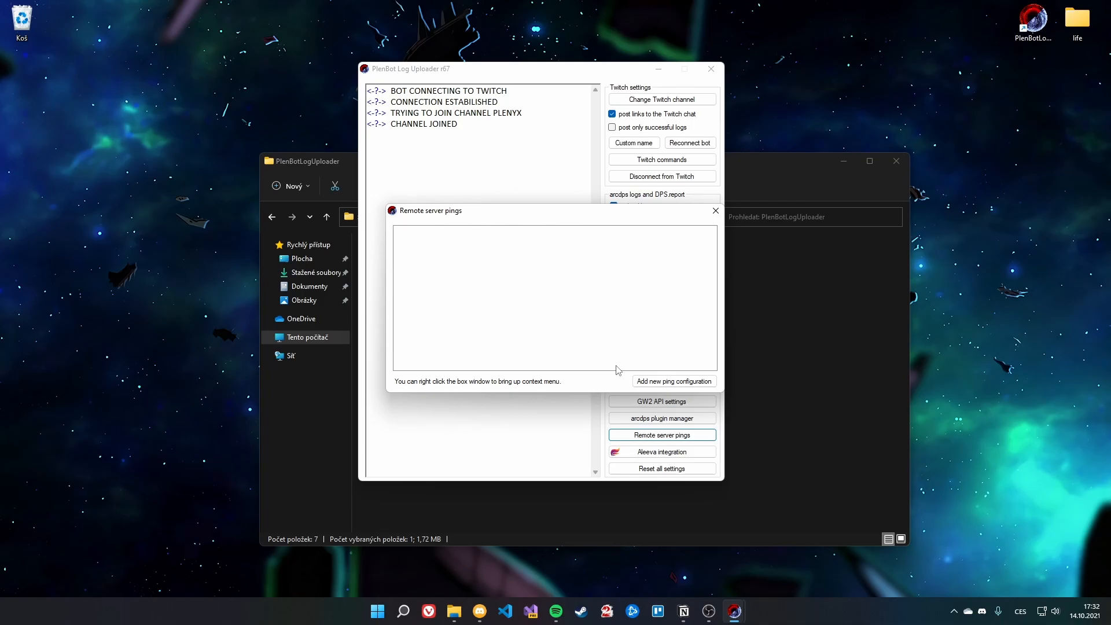
right_click(610, 294)
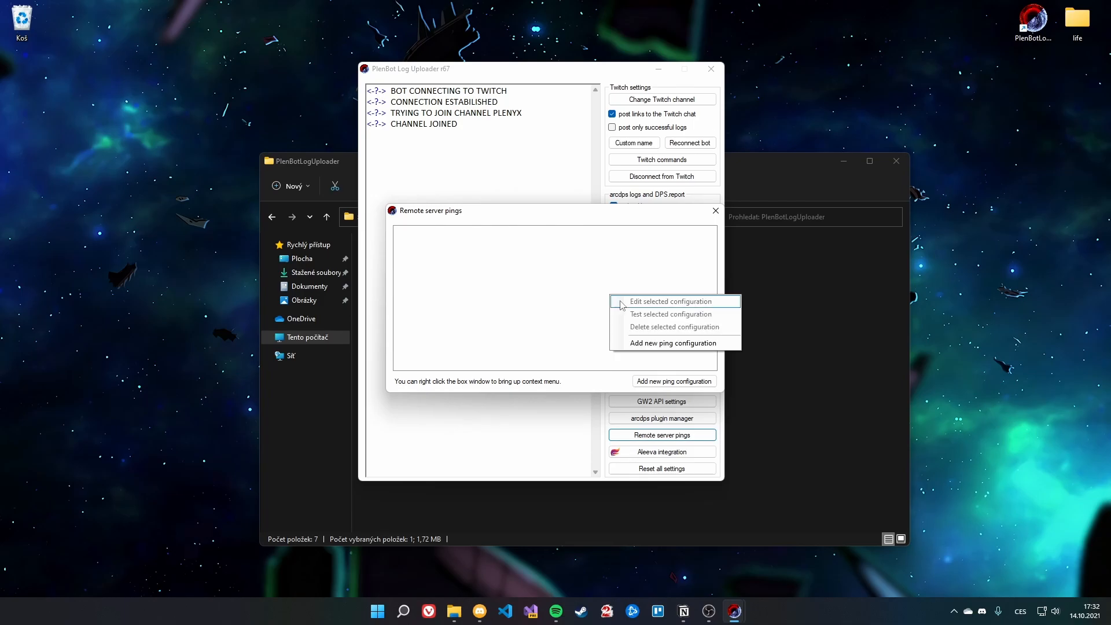
click(670, 348)
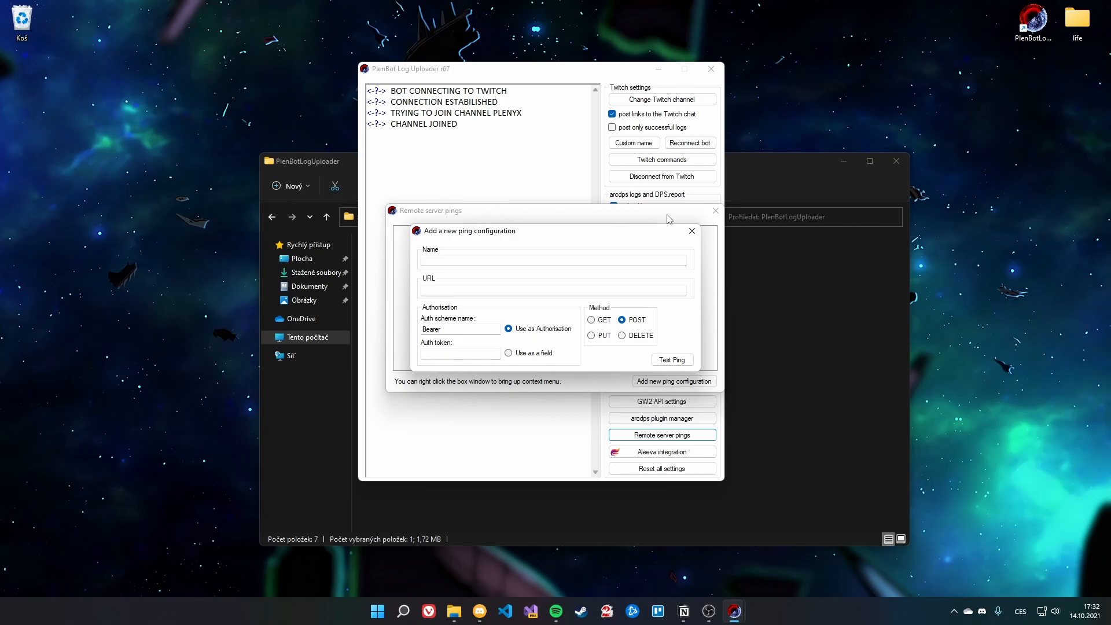
Step: Close the new ping form and the Remote server pings window without adding a ping
click(692, 231)
click(716, 211)
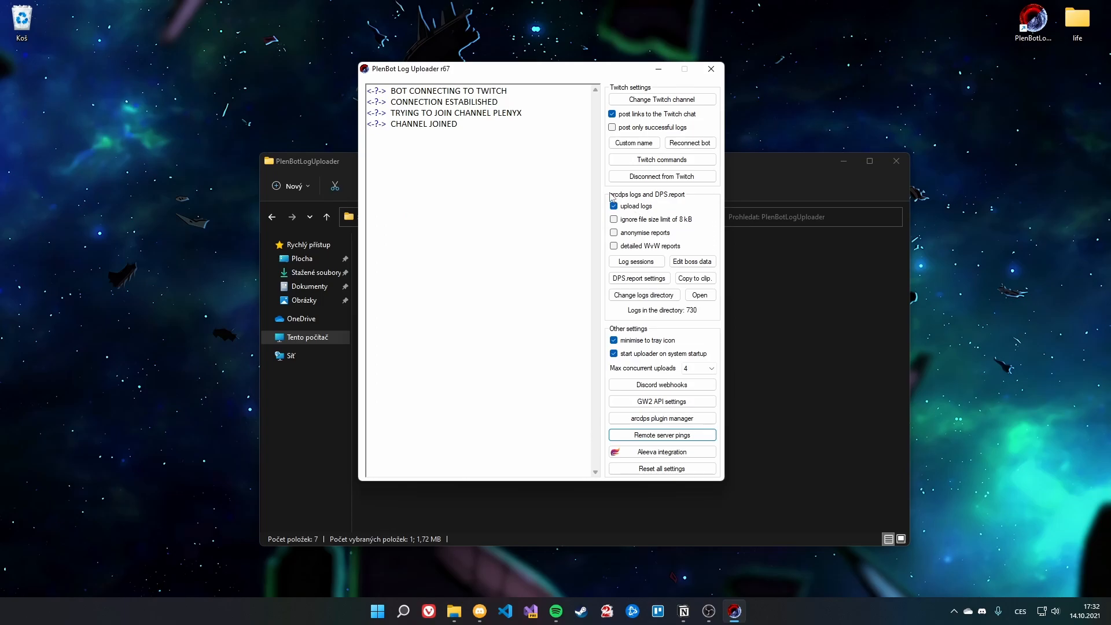